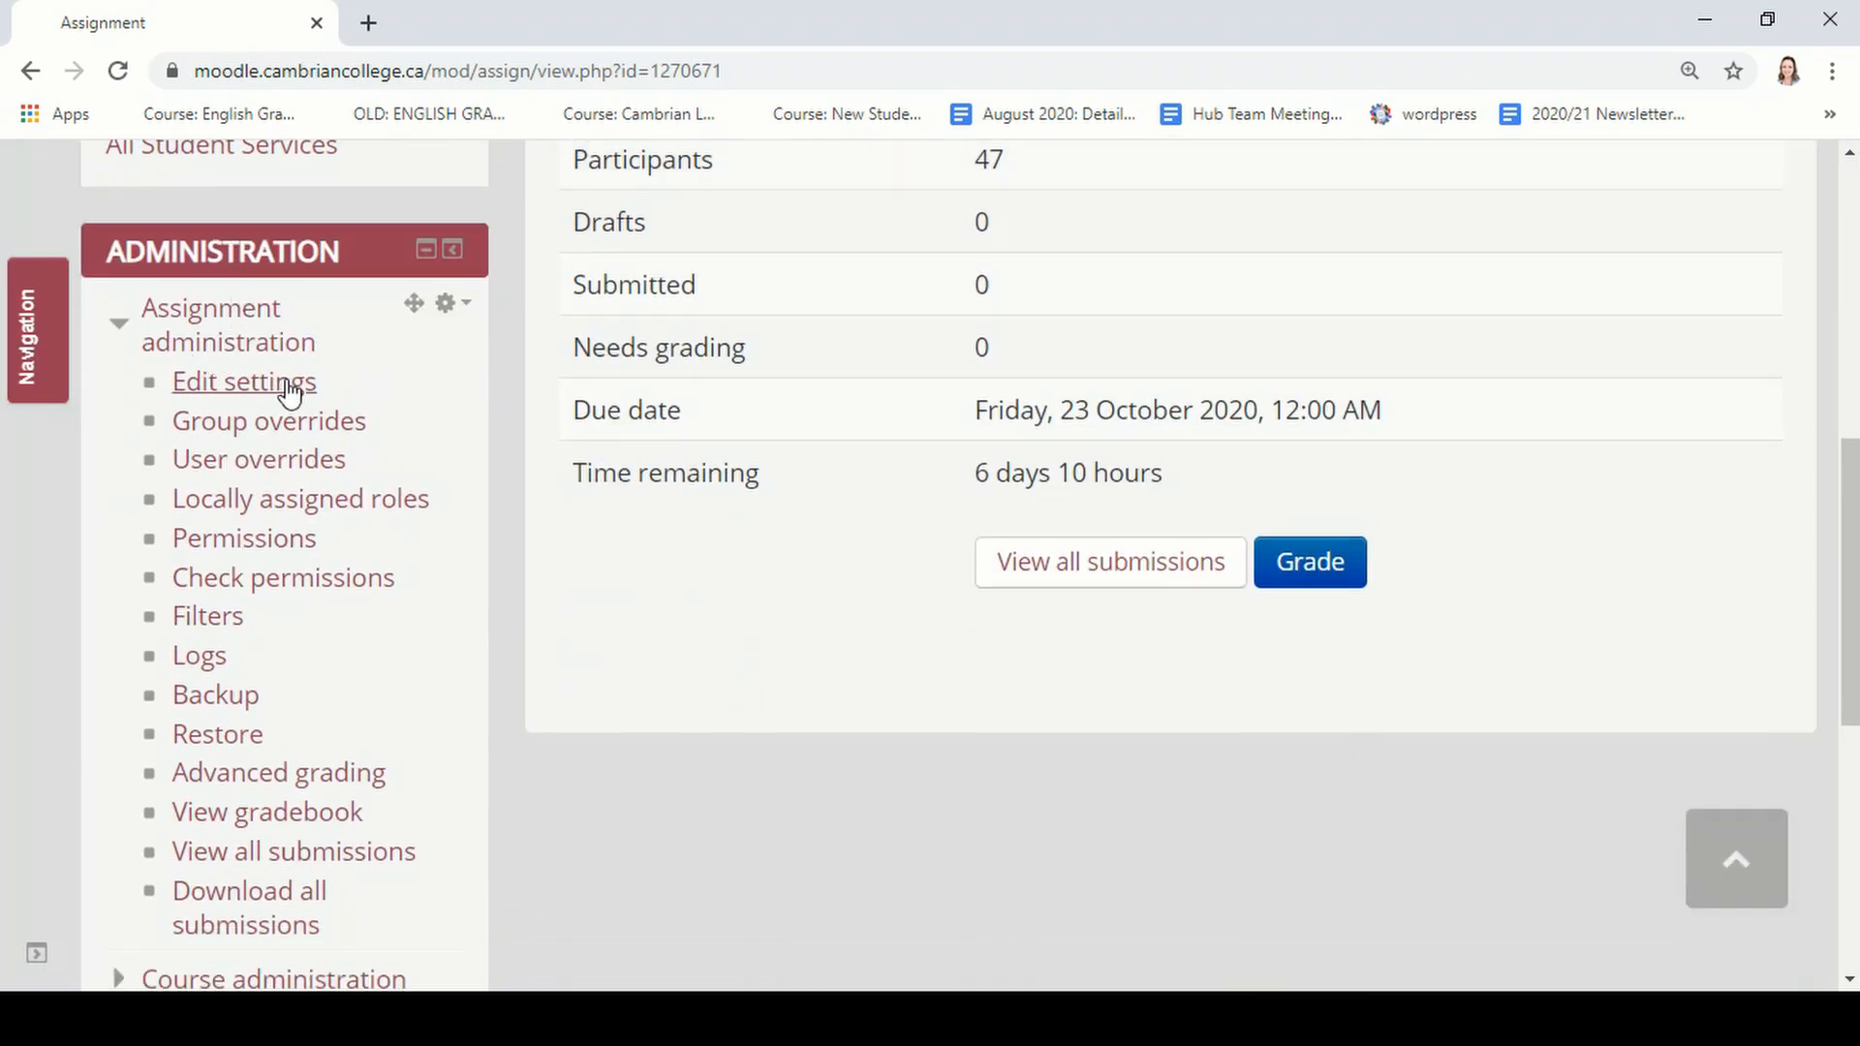
- Open the assignment's advanced grading settings and change the active grading method to Rubric
{"action": "scroll", "coordinate": [290, 404], "scroll_direction": "down", "scroll_amount": 3}
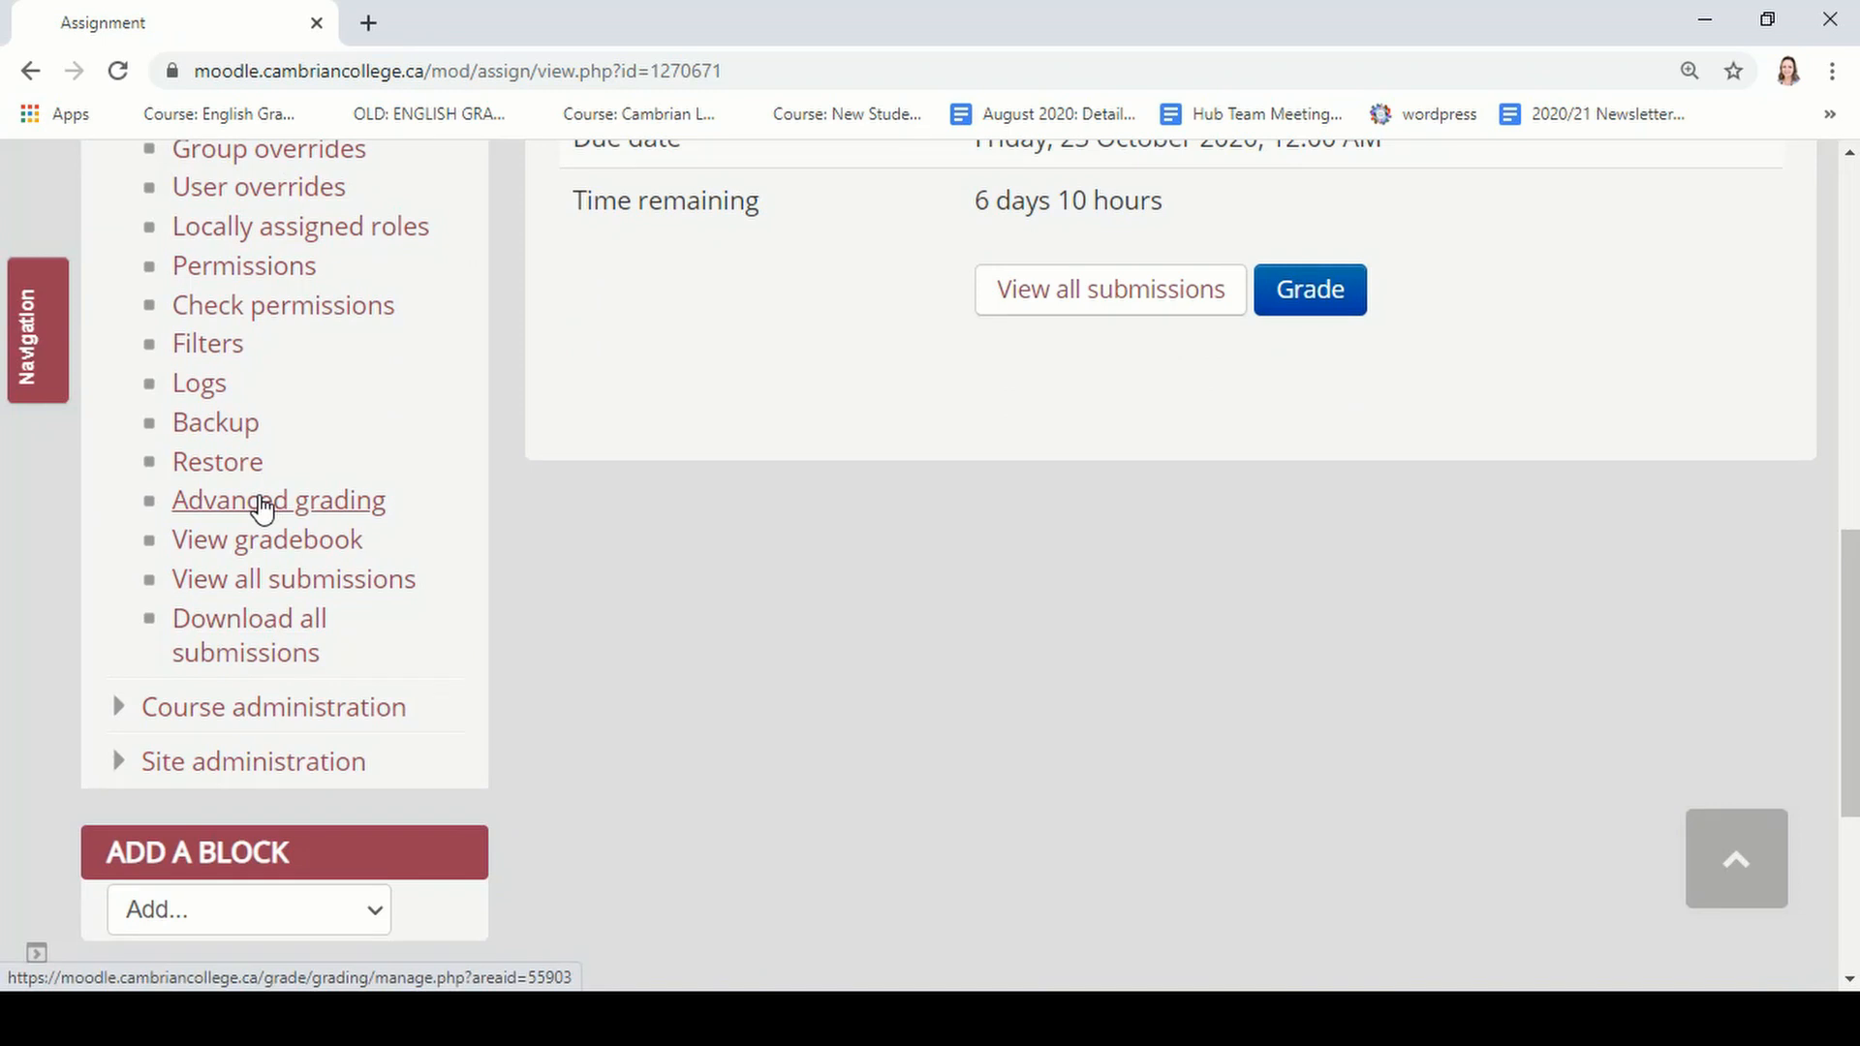
{"action": "left_click", "coordinate": [262, 505]}
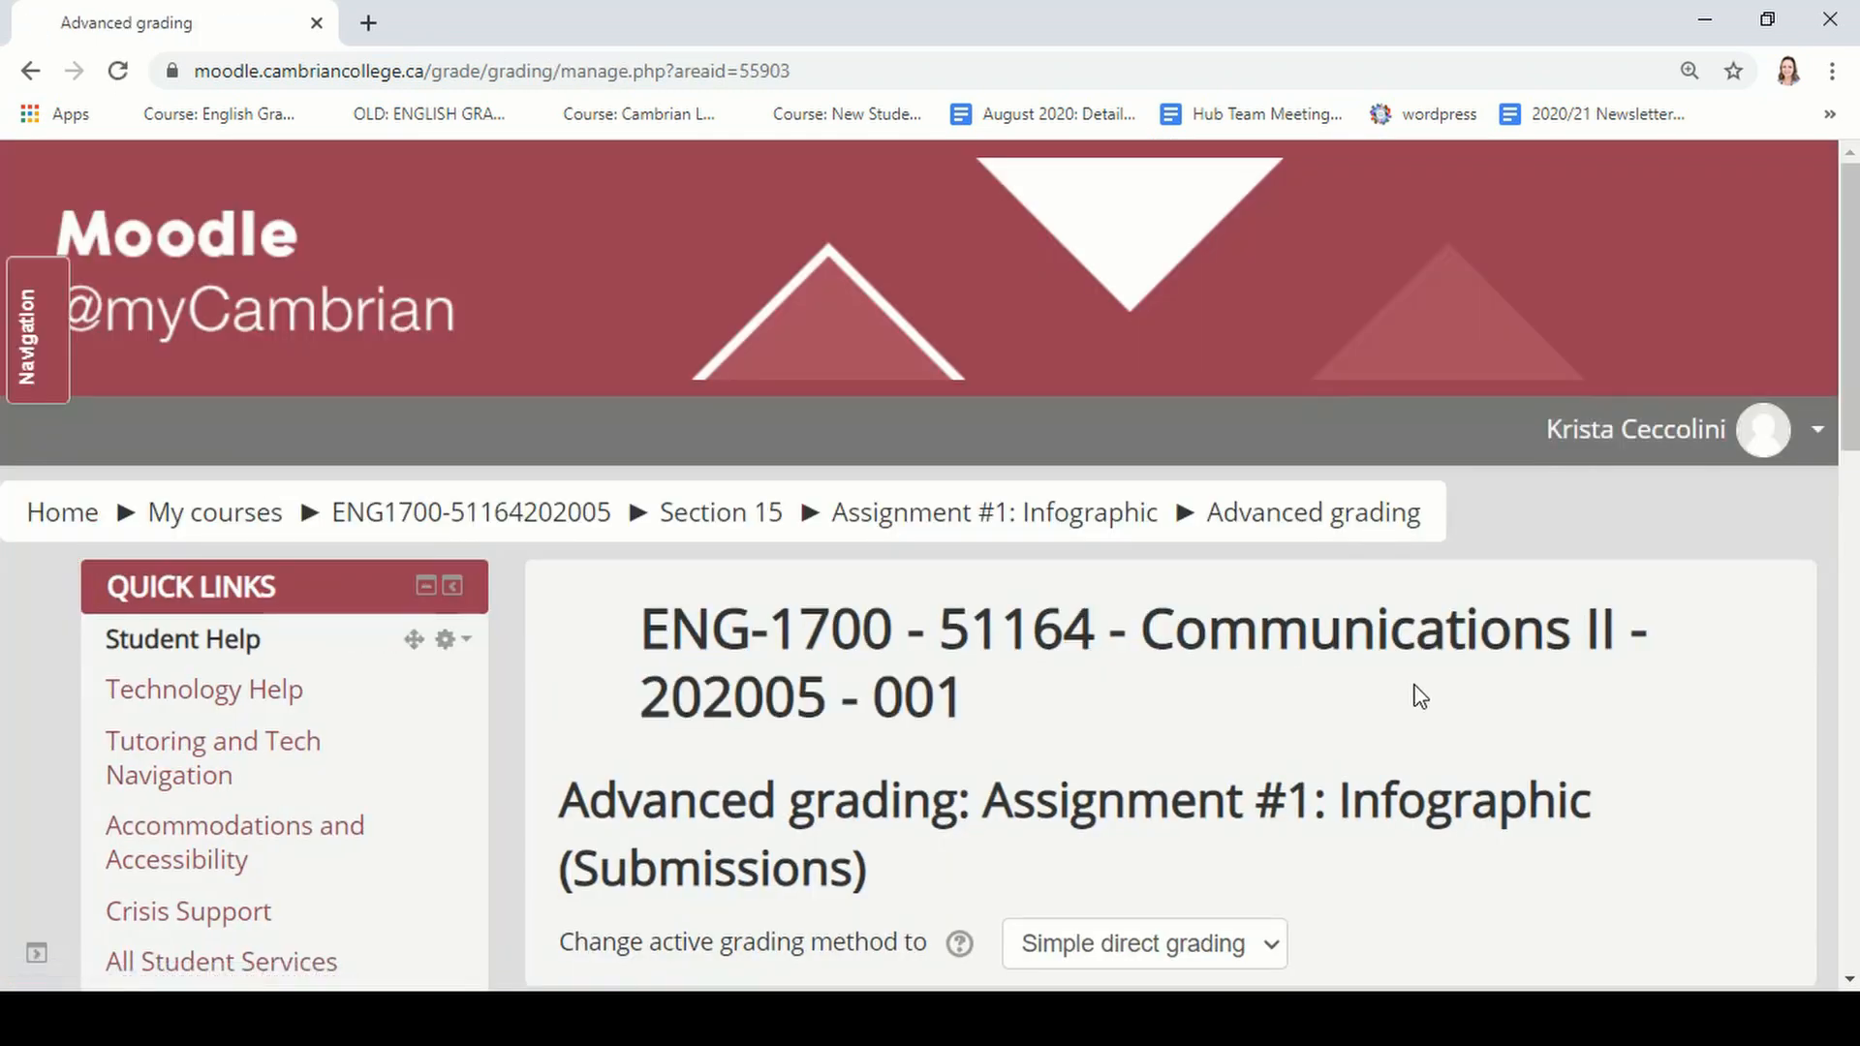
{"action": "scroll", "coordinate": [1420, 696], "scroll_direction": "down", "scroll_amount": 4}
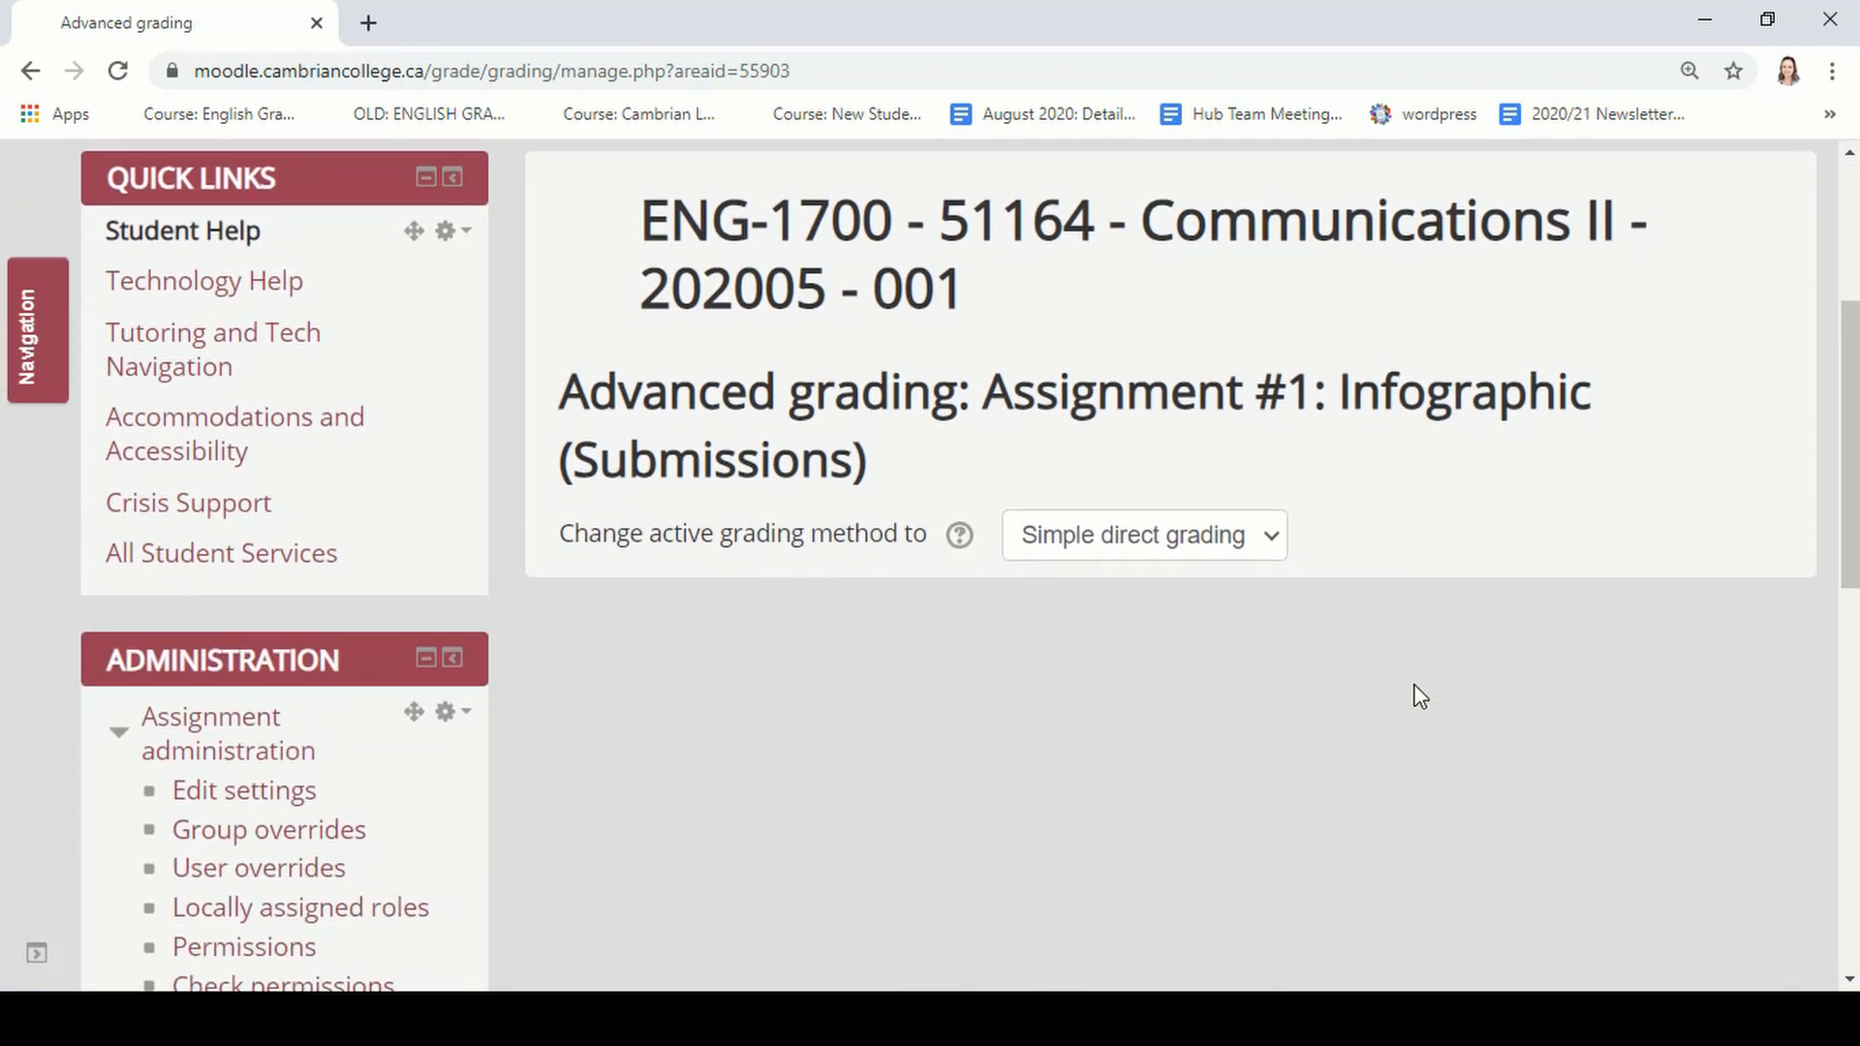
{"action": "left_click", "coordinate": [1202, 545]}
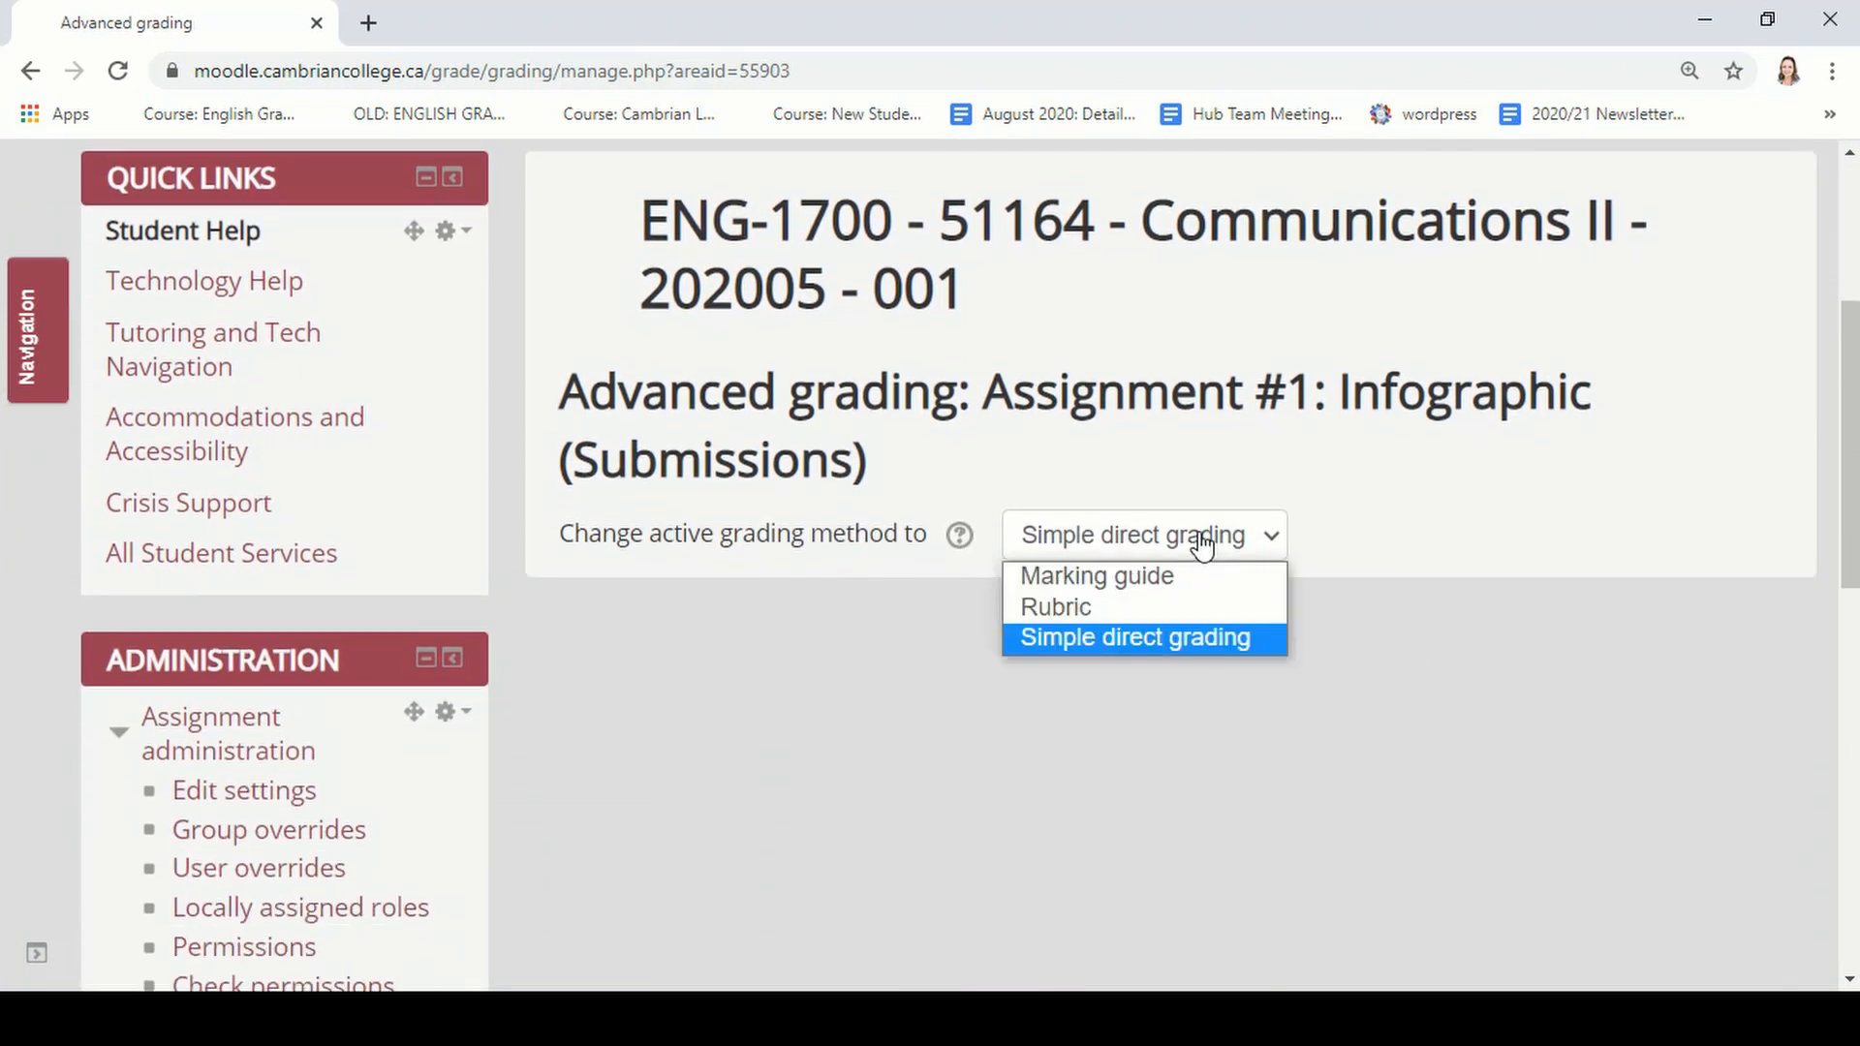
{"action": "left_click", "coordinate": [1179, 606]}
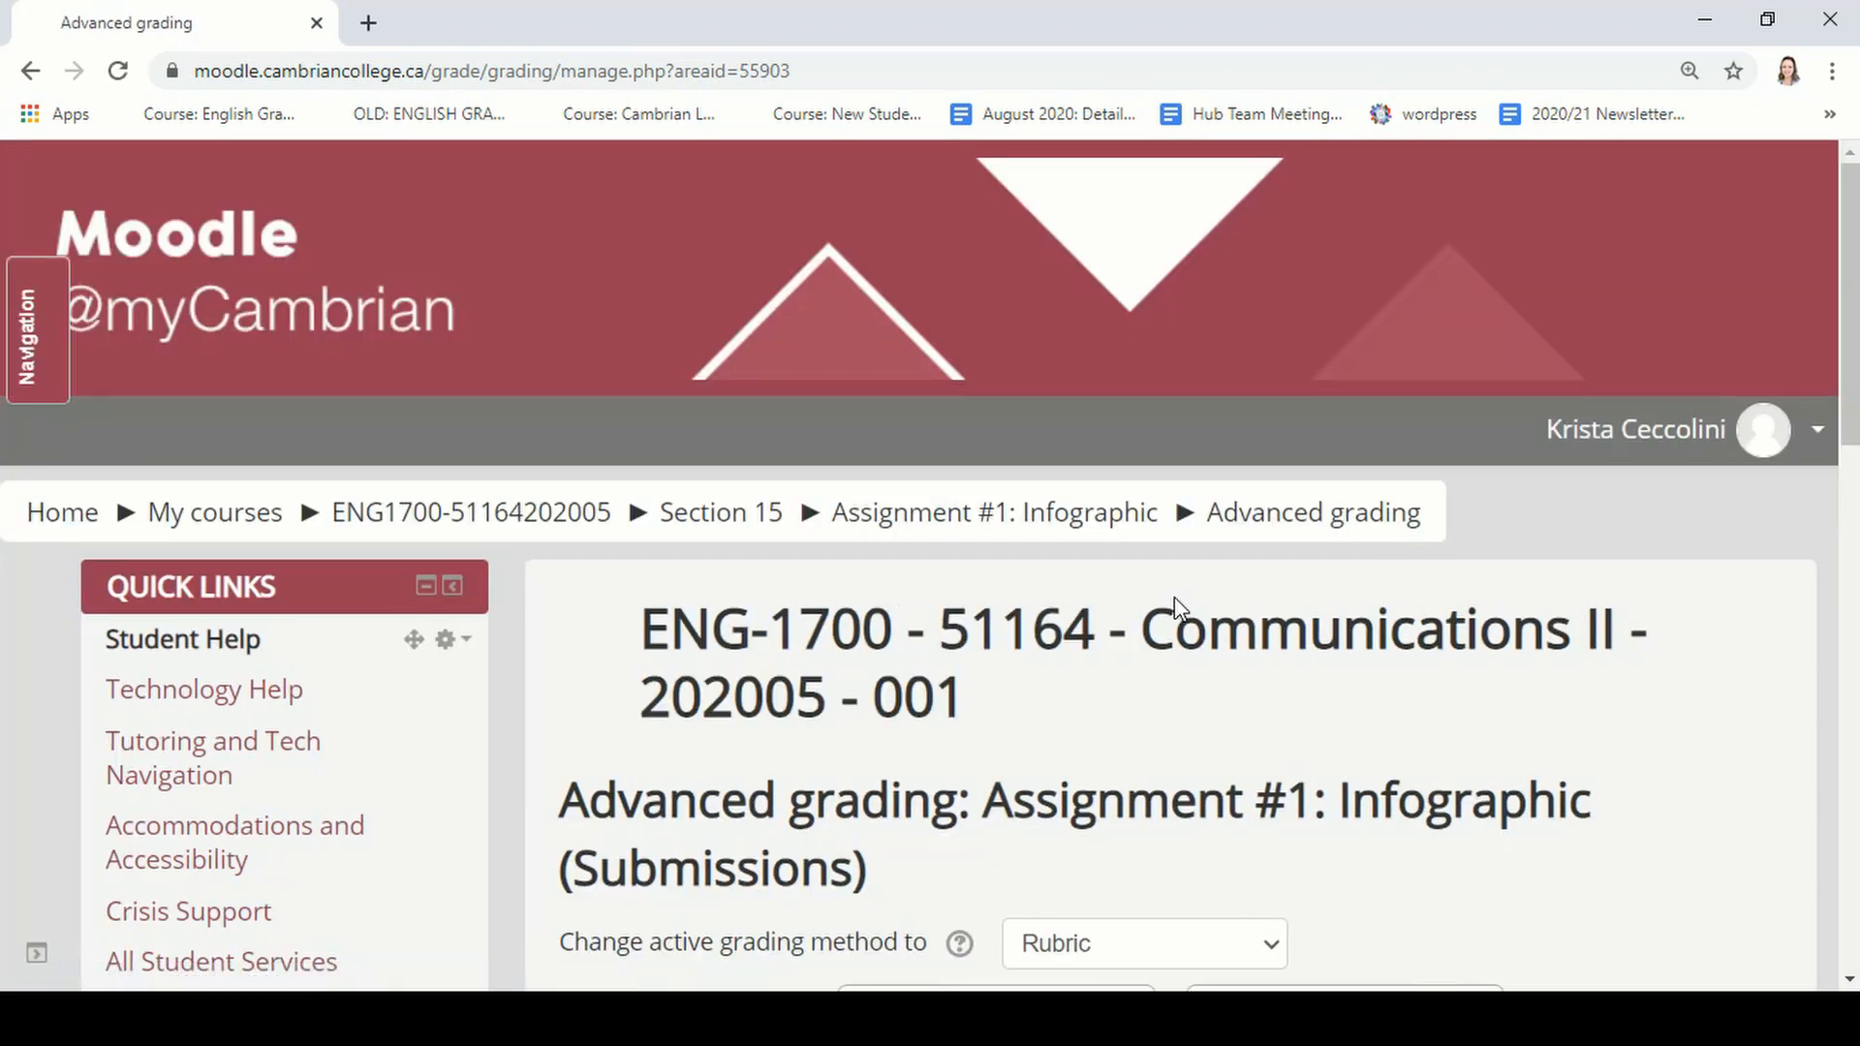
- Create a new grading form from a template and search the shared grading forms for "sample"
{"action": "scroll", "coordinate": [1174, 596], "scroll_direction": "down", "scroll_amount": 5}
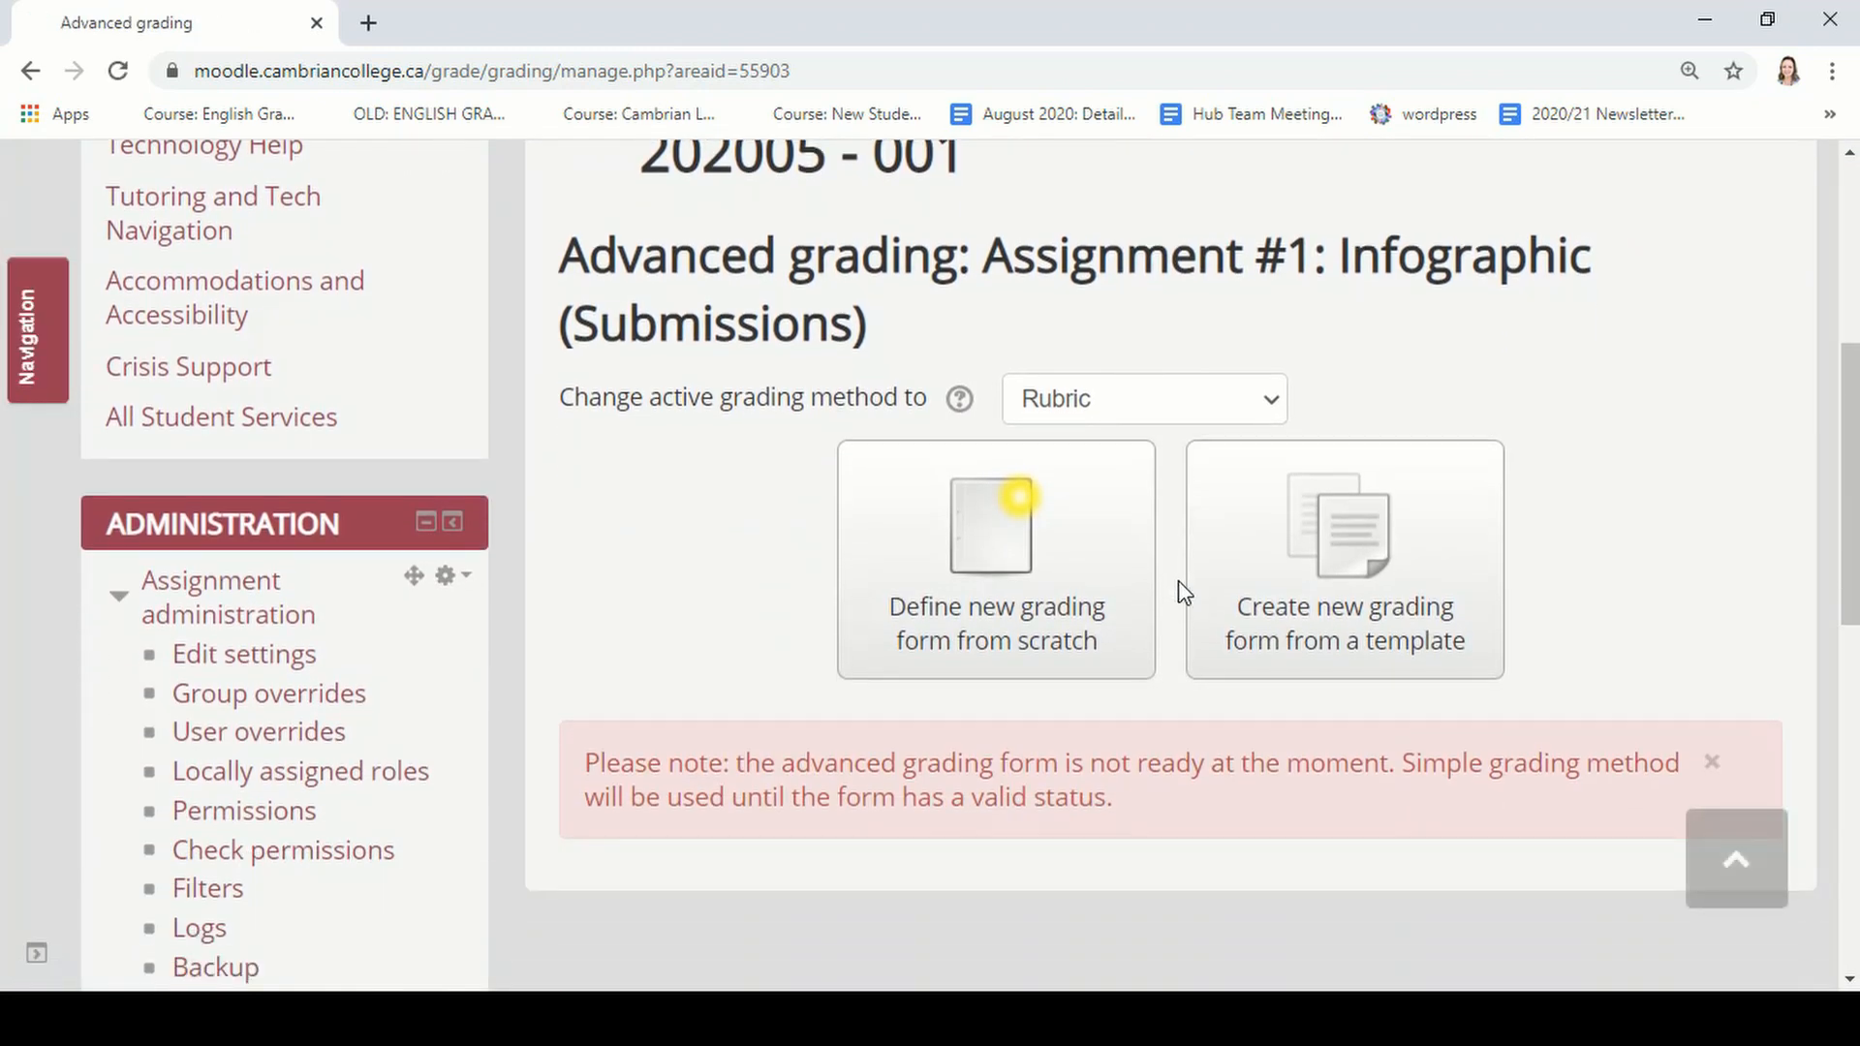
{"action": "left_click", "coordinate": [1433, 582]}
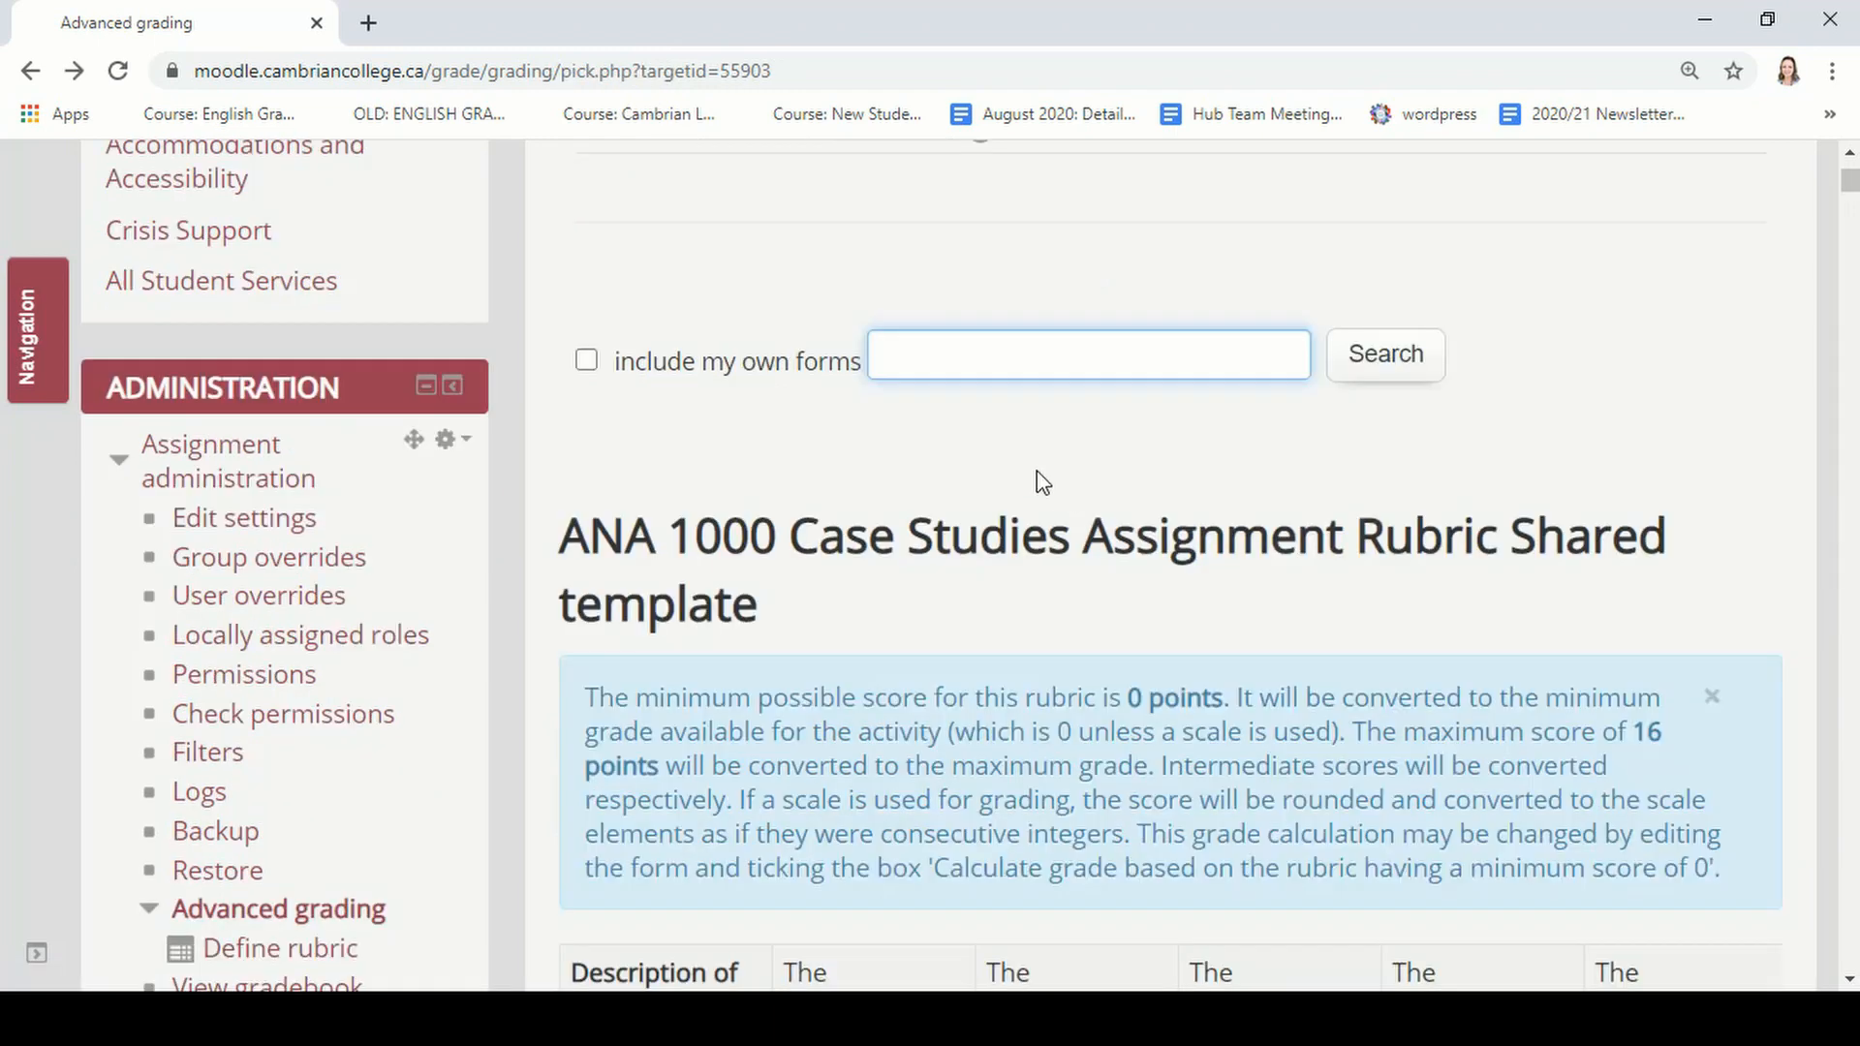
{"action": "type", "text": "sample"}
{"action": "left_click", "coordinate": [1416, 374]}
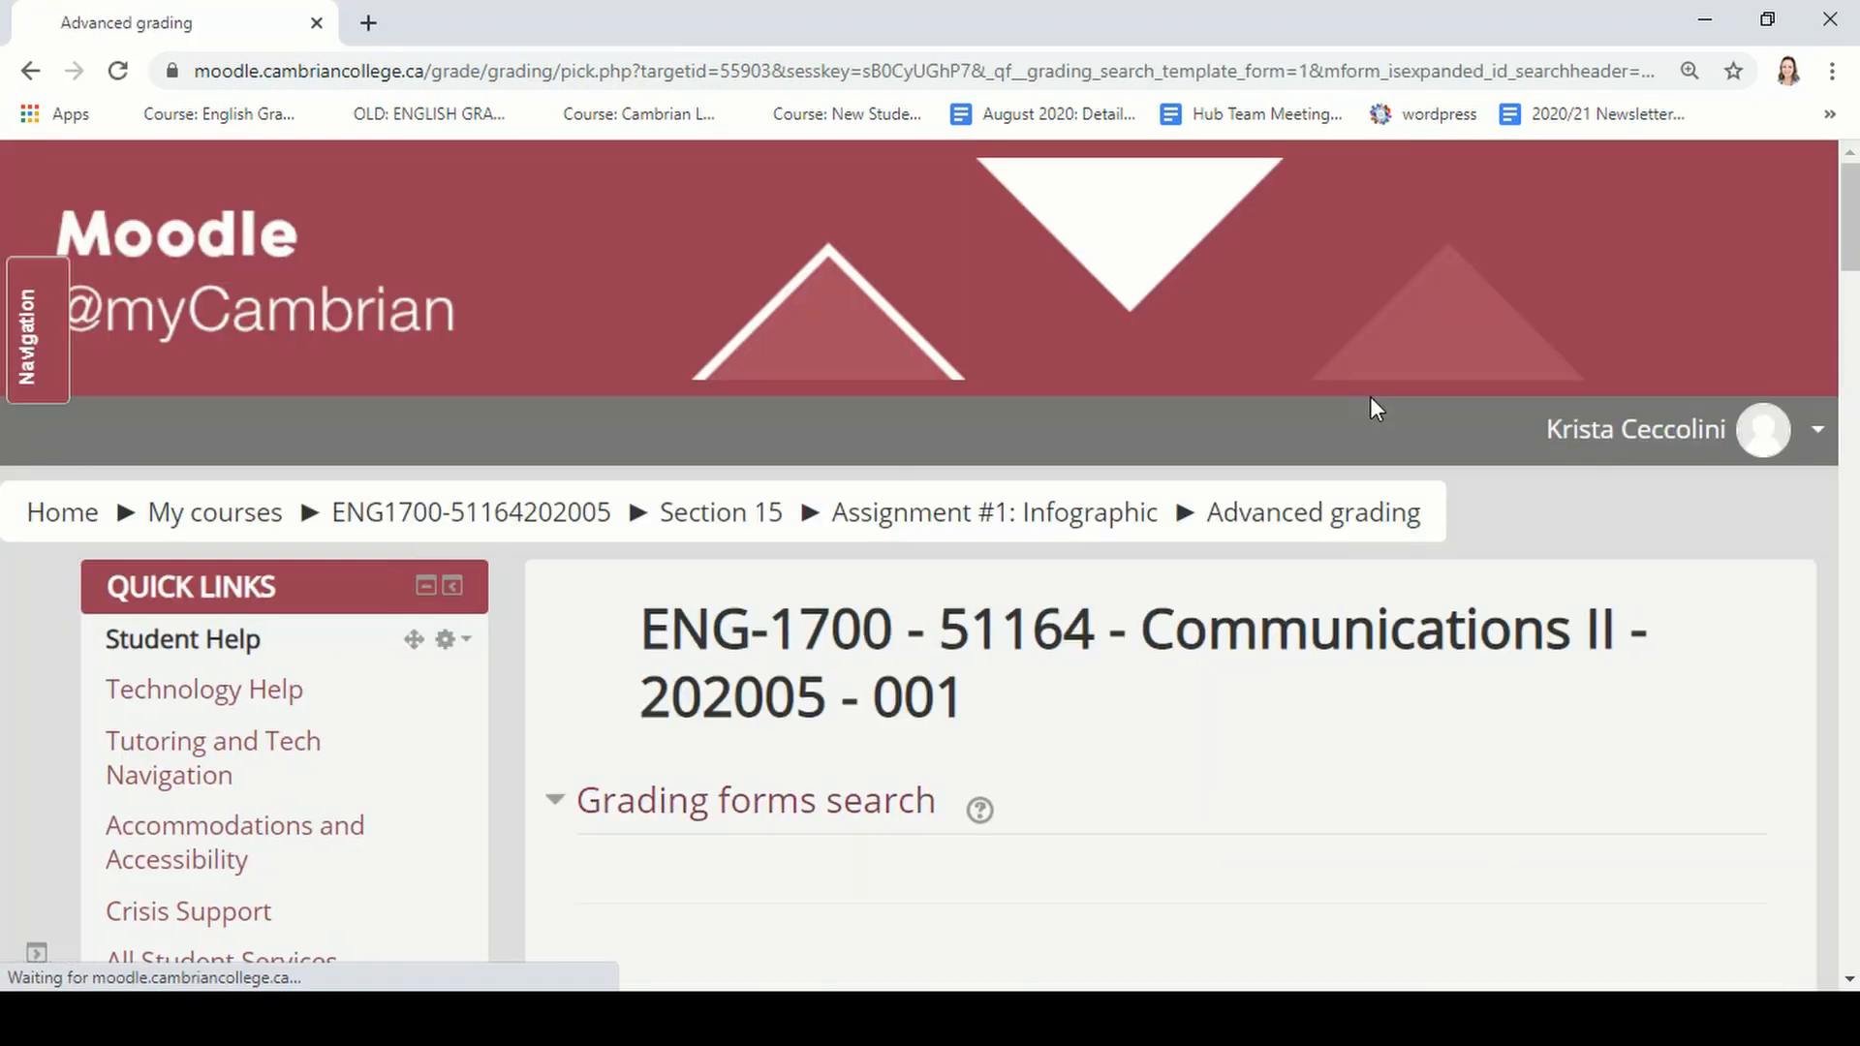
- Review the "Sample Rubric - Assignment" shared template and use it as the grading form for Assignment #1: Infographic
{"action": "scroll", "coordinate": [1376, 407], "scroll_direction": "down", "scroll_amount": 5}
{"action": "scroll", "coordinate": [1375, 406], "scroll_direction": "down", "scroll_amount": 4}
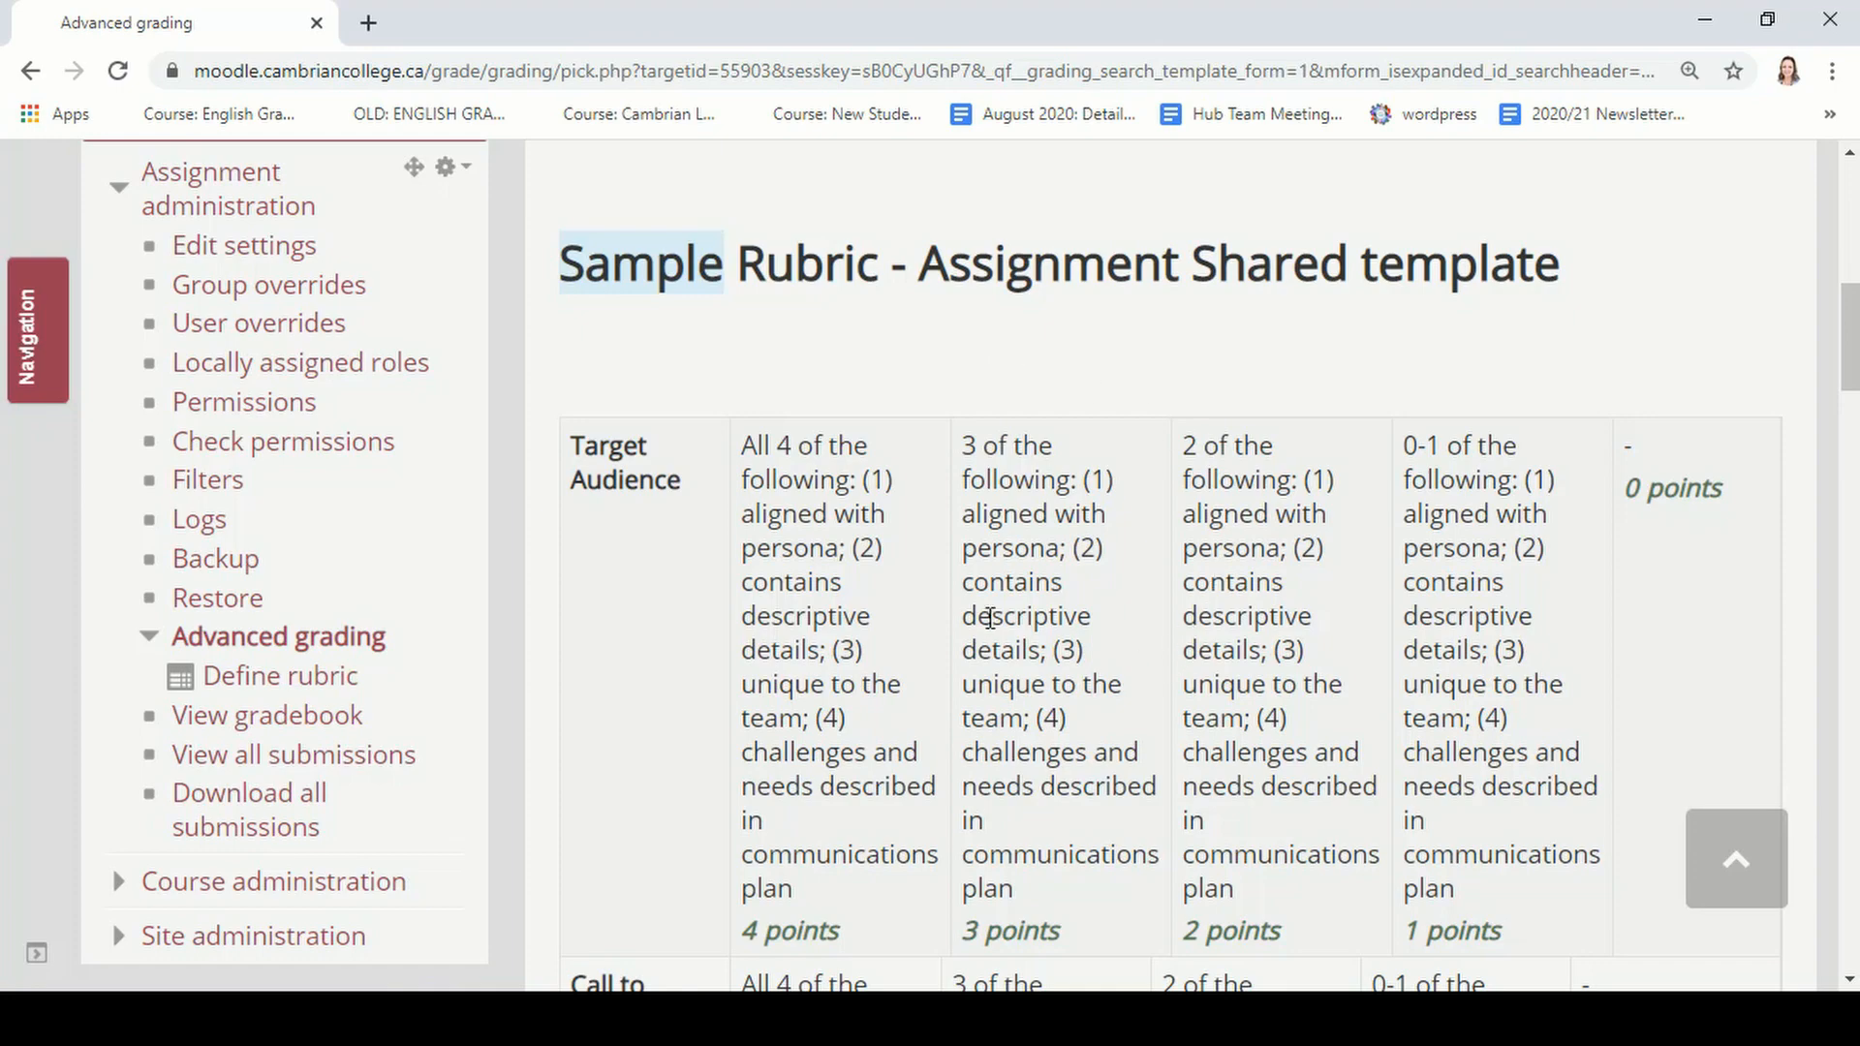
{"action": "scroll", "coordinate": [1056, 662], "scroll_direction": "down", "scroll_amount": 15}
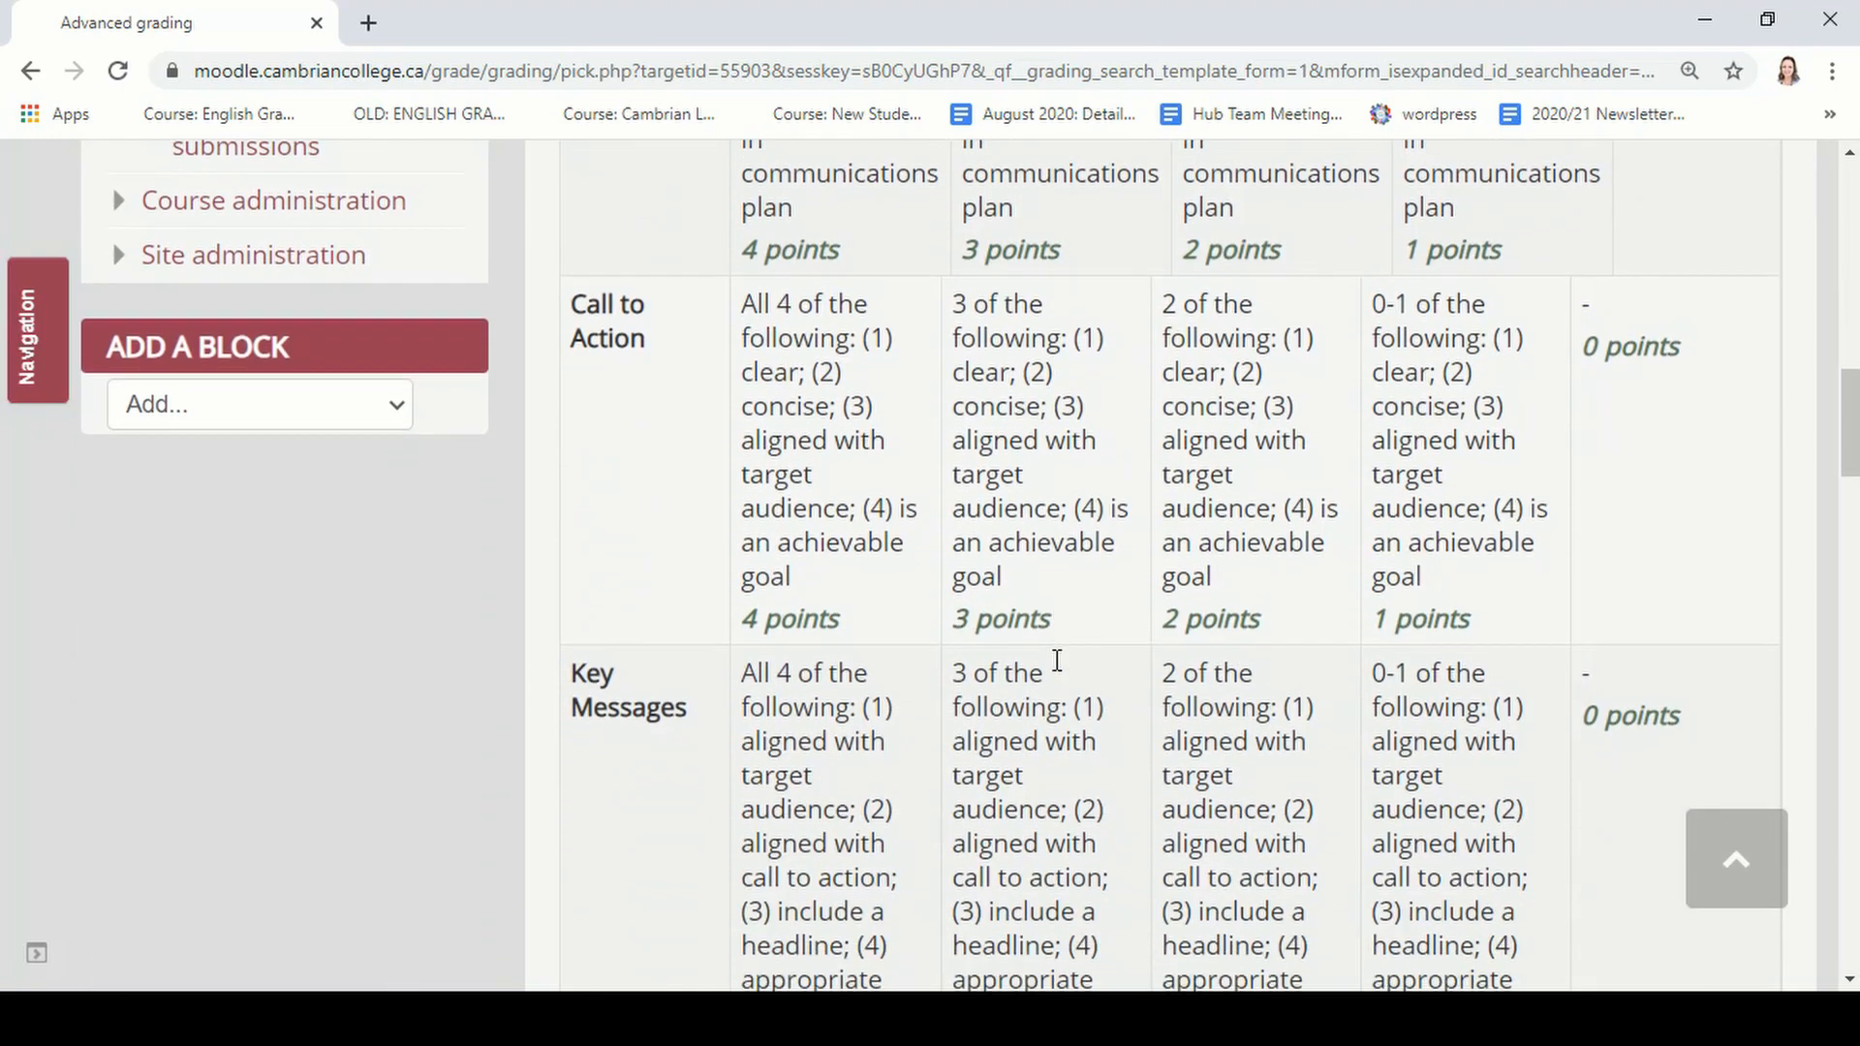
{"action": "scroll", "coordinate": [1061, 656], "scroll_direction": "down", "scroll_amount": 10}
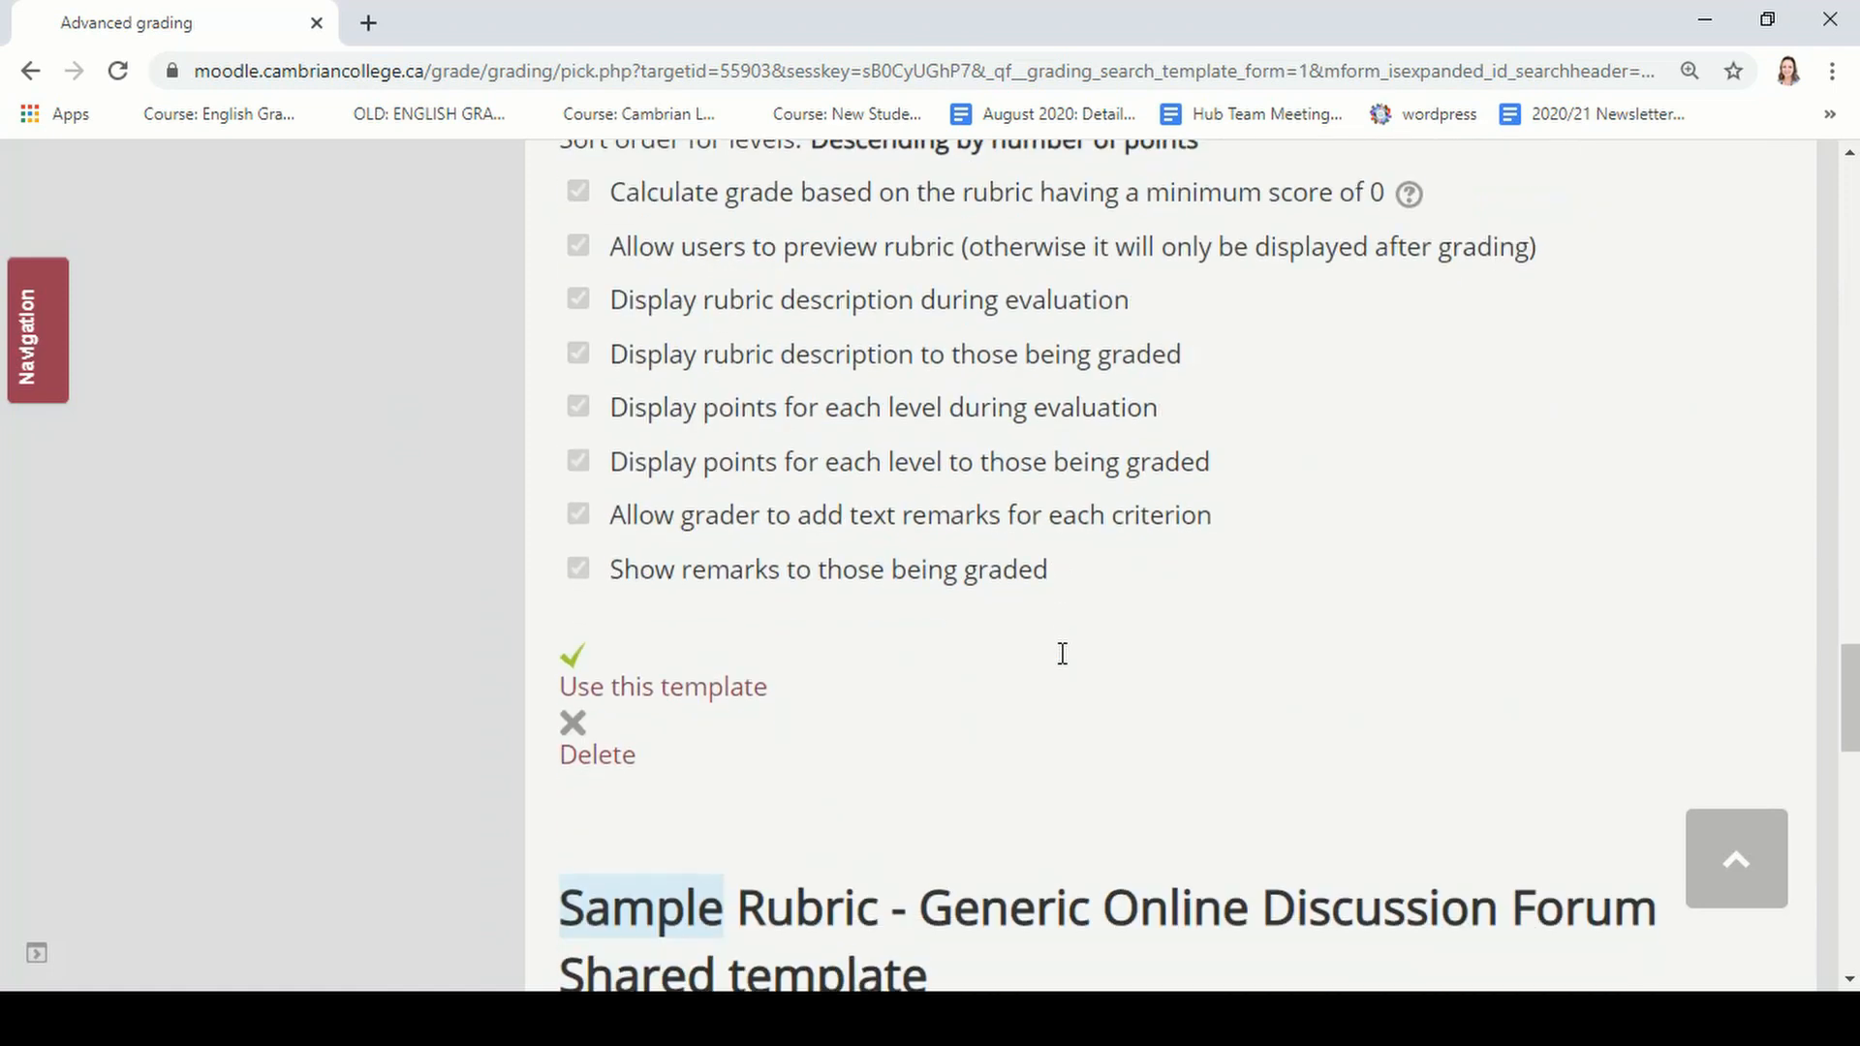
{"action": "left_click", "coordinate": [609, 690]}
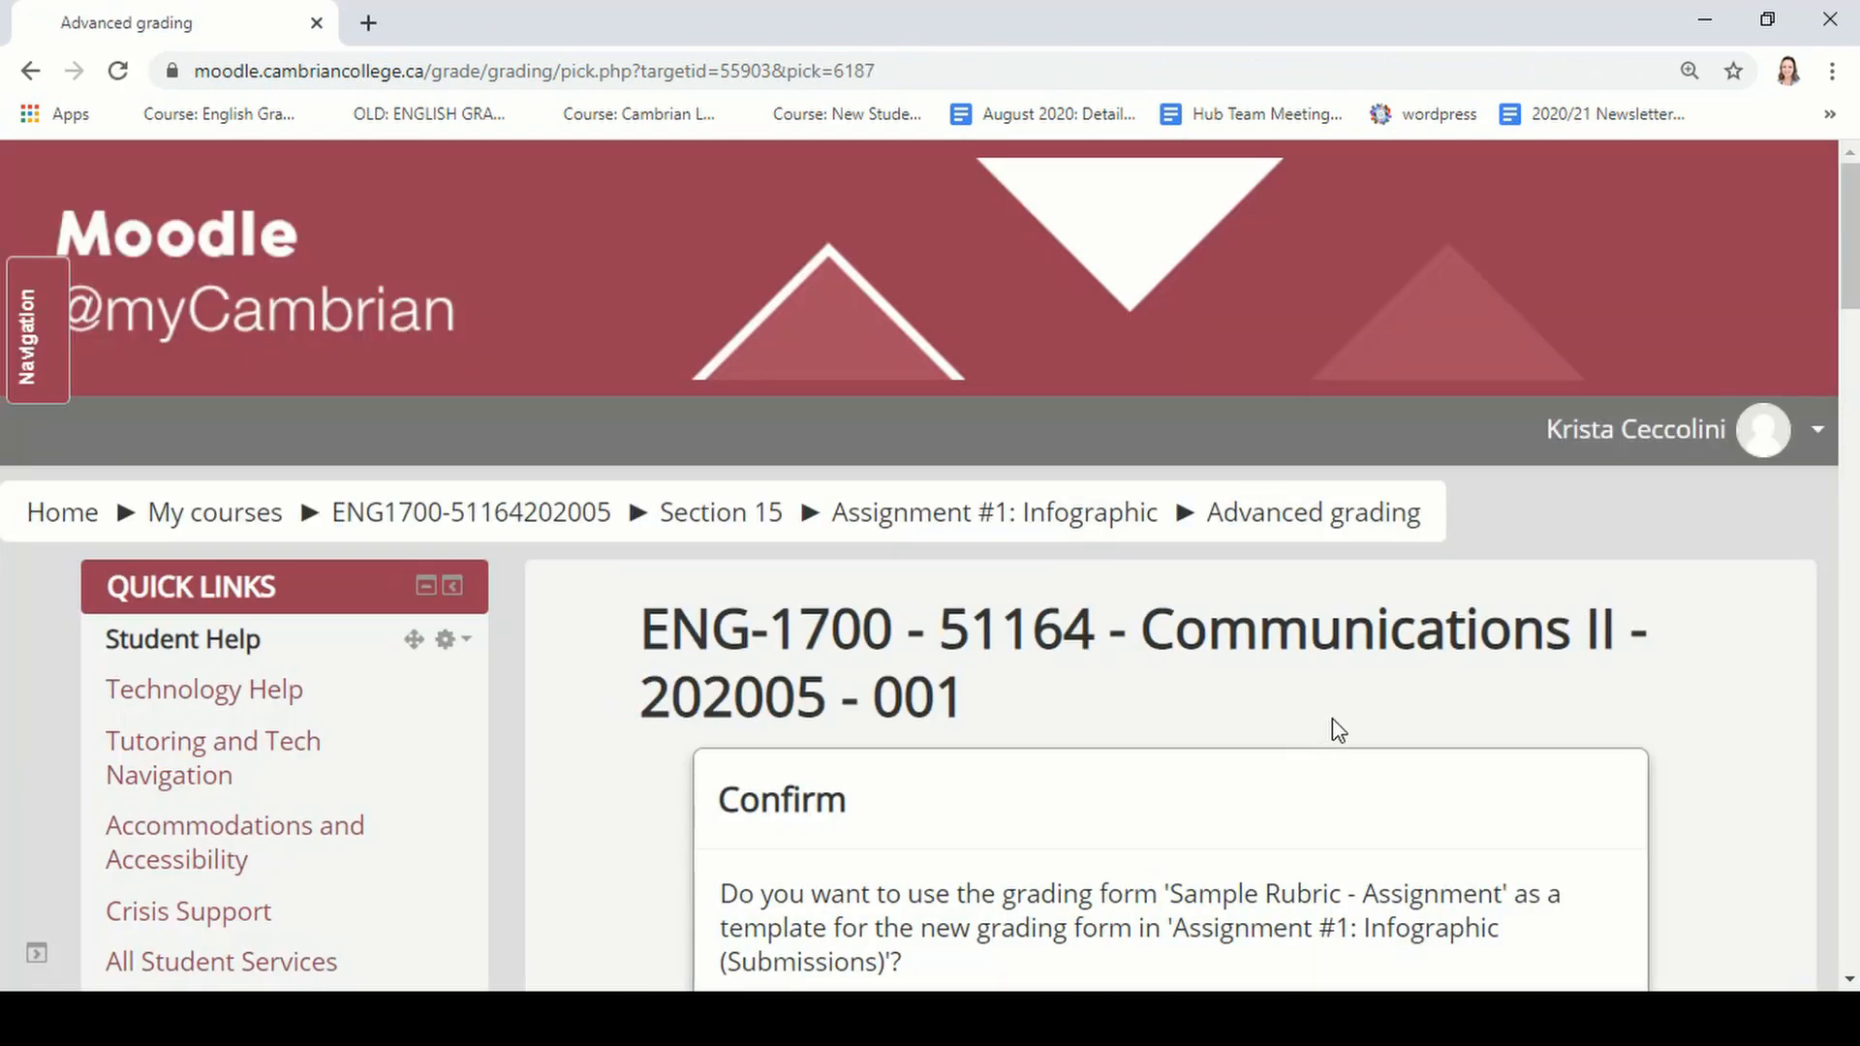
{"action": "scroll", "coordinate": [1337, 728], "scroll_direction": "down", "scroll_amount": 3}
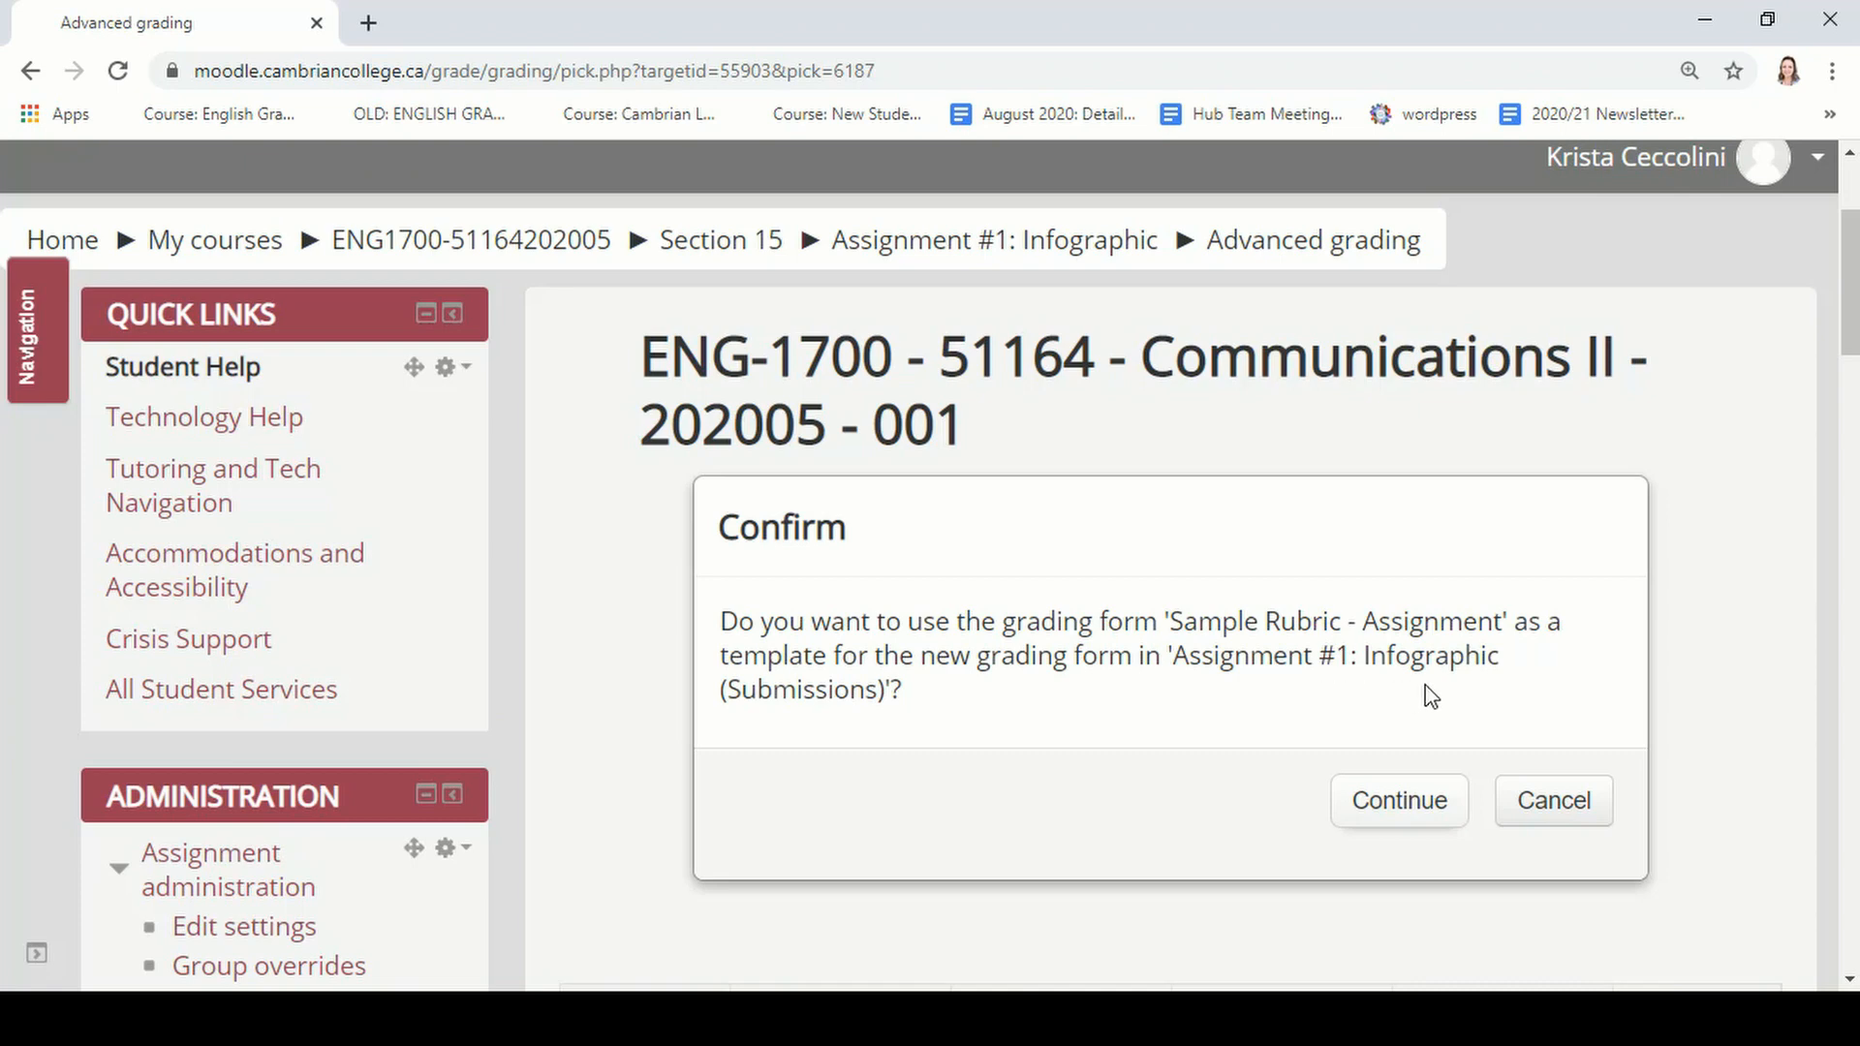
{"action": "left_click", "coordinate": [1417, 816]}
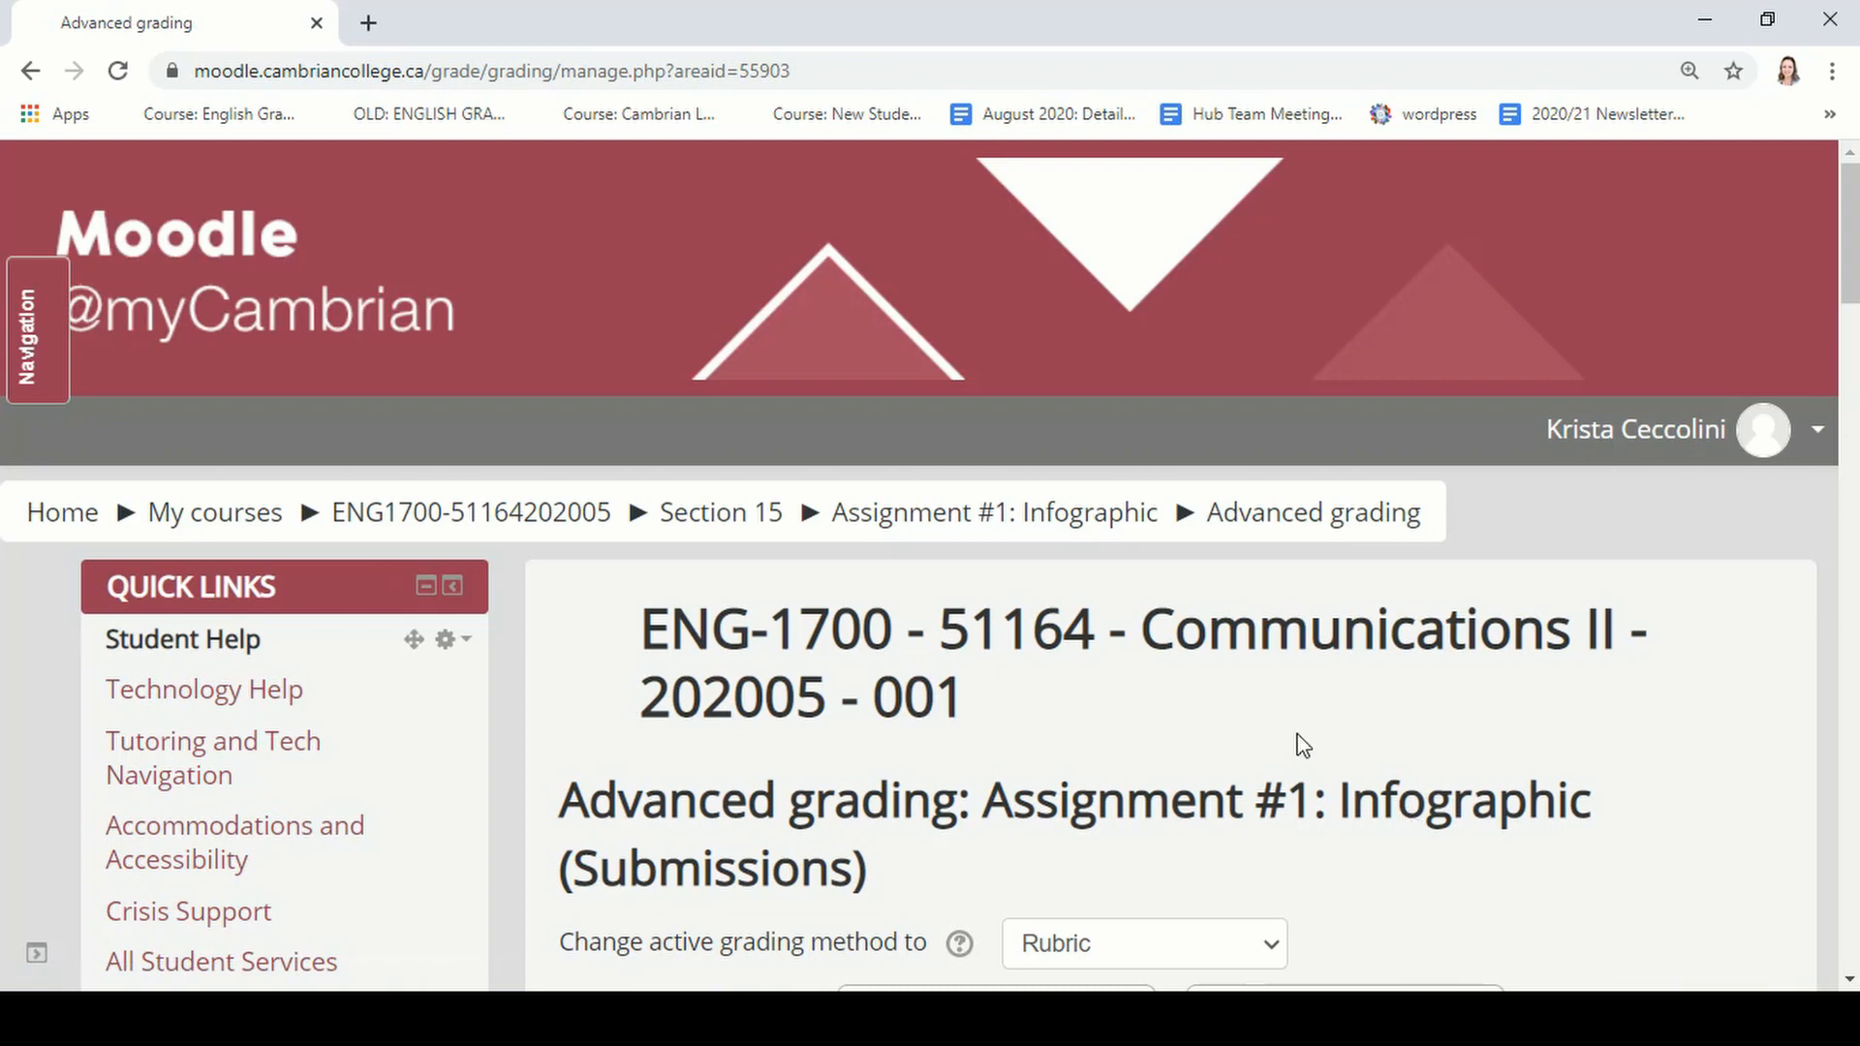
- Edit the current form definition and rename the rubric "ENG1700 - Infographic"
{"action": "scroll", "coordinate": [1260, 680], "scroll_direction": "down", "scroll_amount": 3}
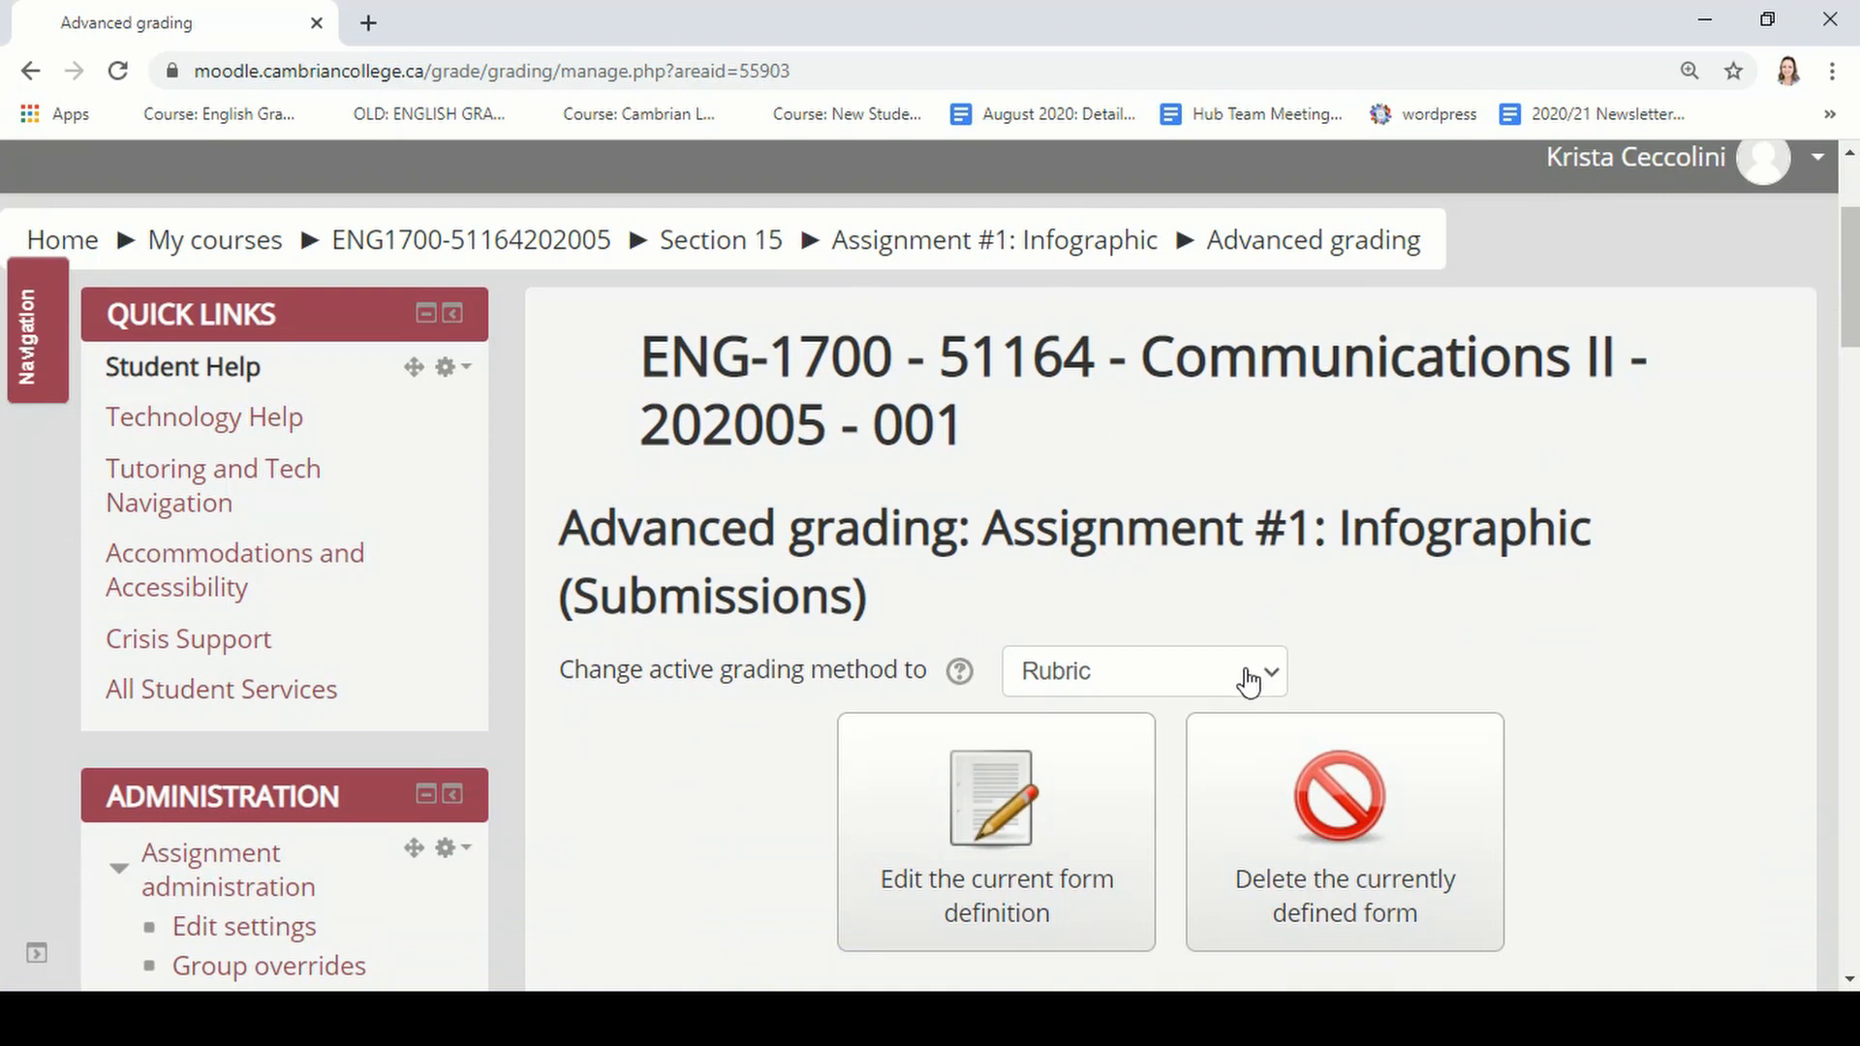
{"action": "left_click", "coordinate": [938, 868]}
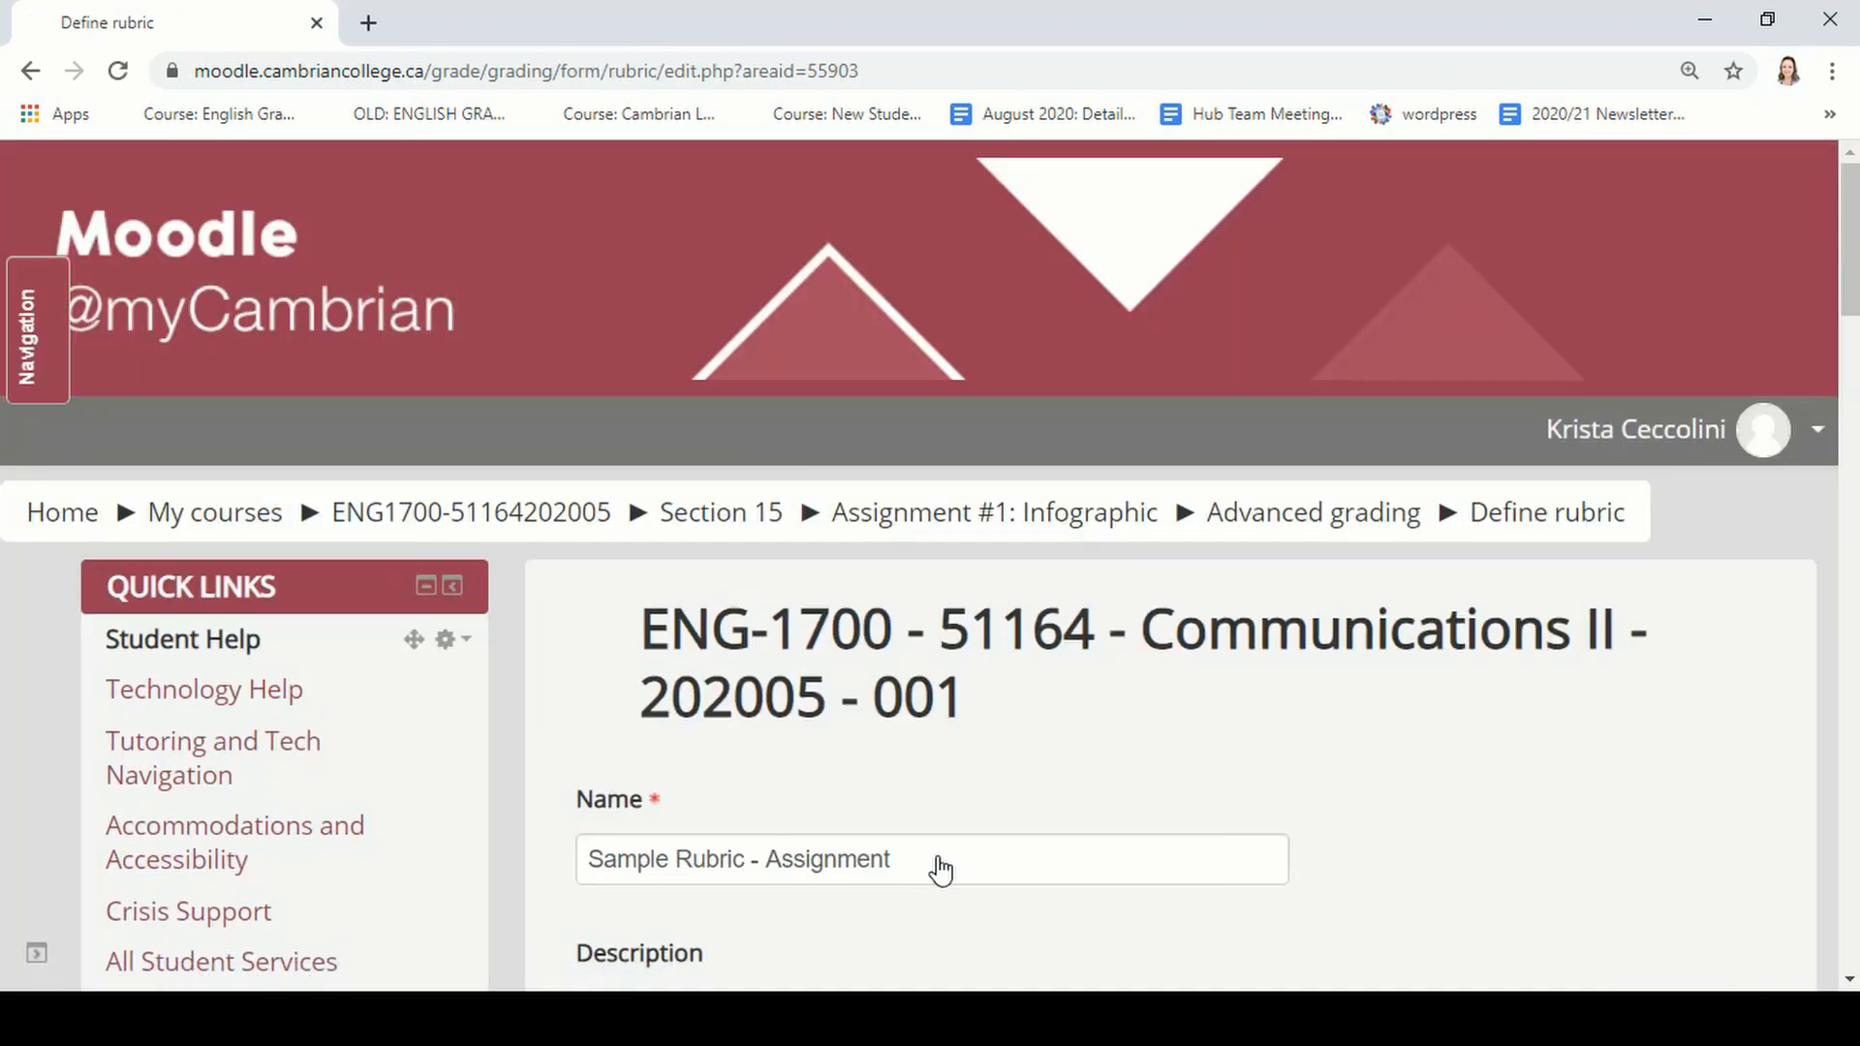
{"action": "scroll", "coordinate": [937, 869], "scroll_direction": "down", "scroll_amount": 5}
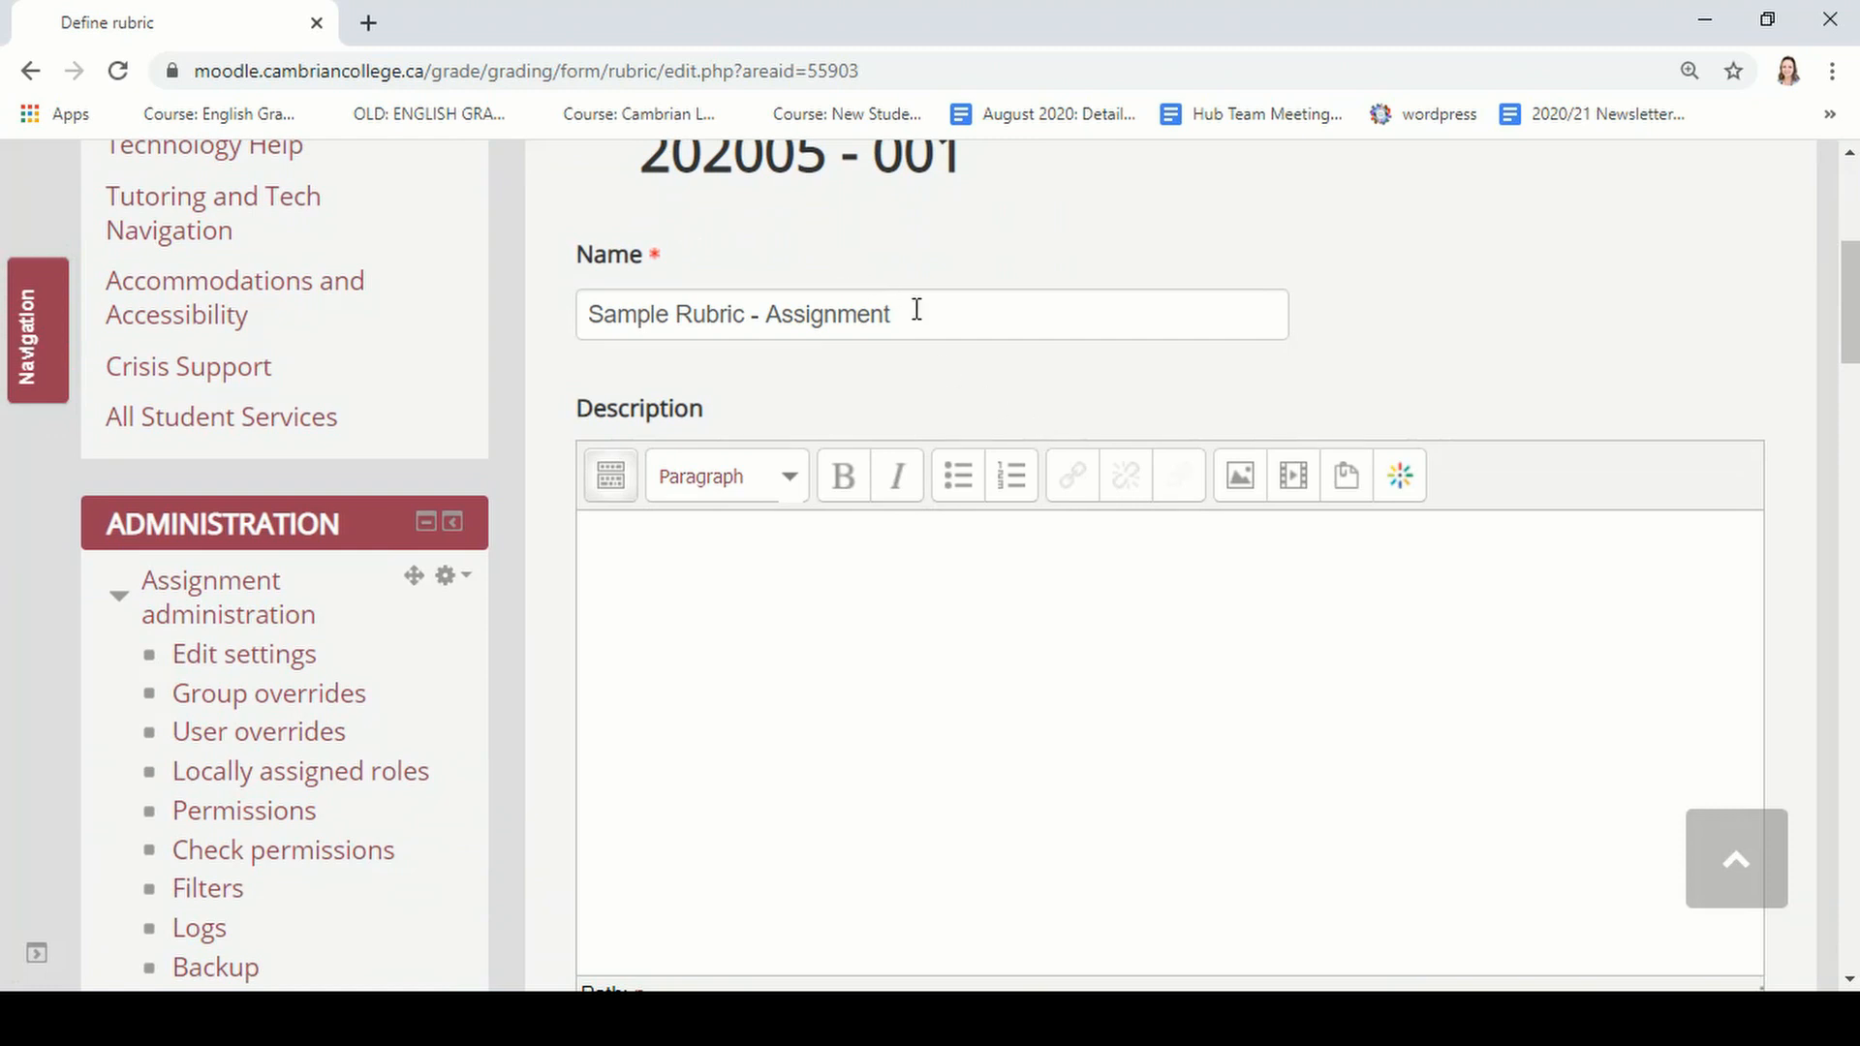
{"action": "left_click_drag", "start_coordinate": [916, 310], "coordinate": [539, 311]}
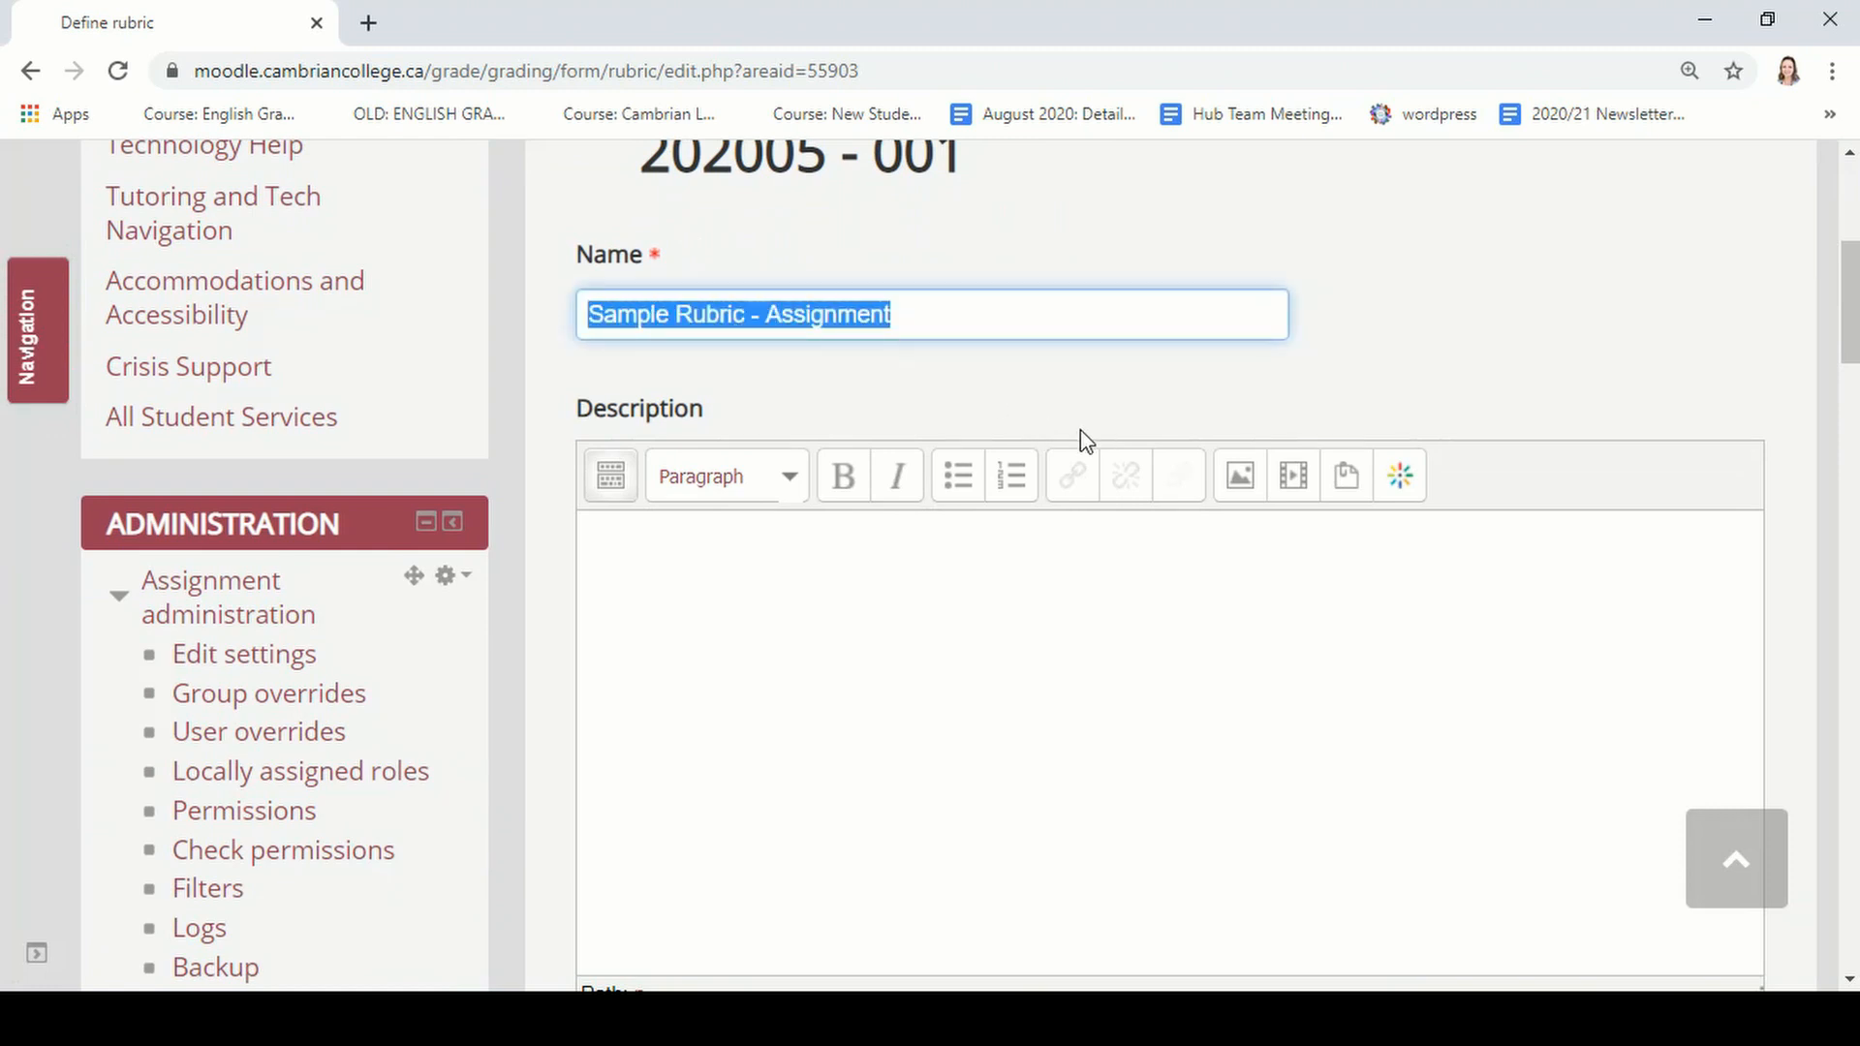
{"action": "key", "text": "BackSpace"}
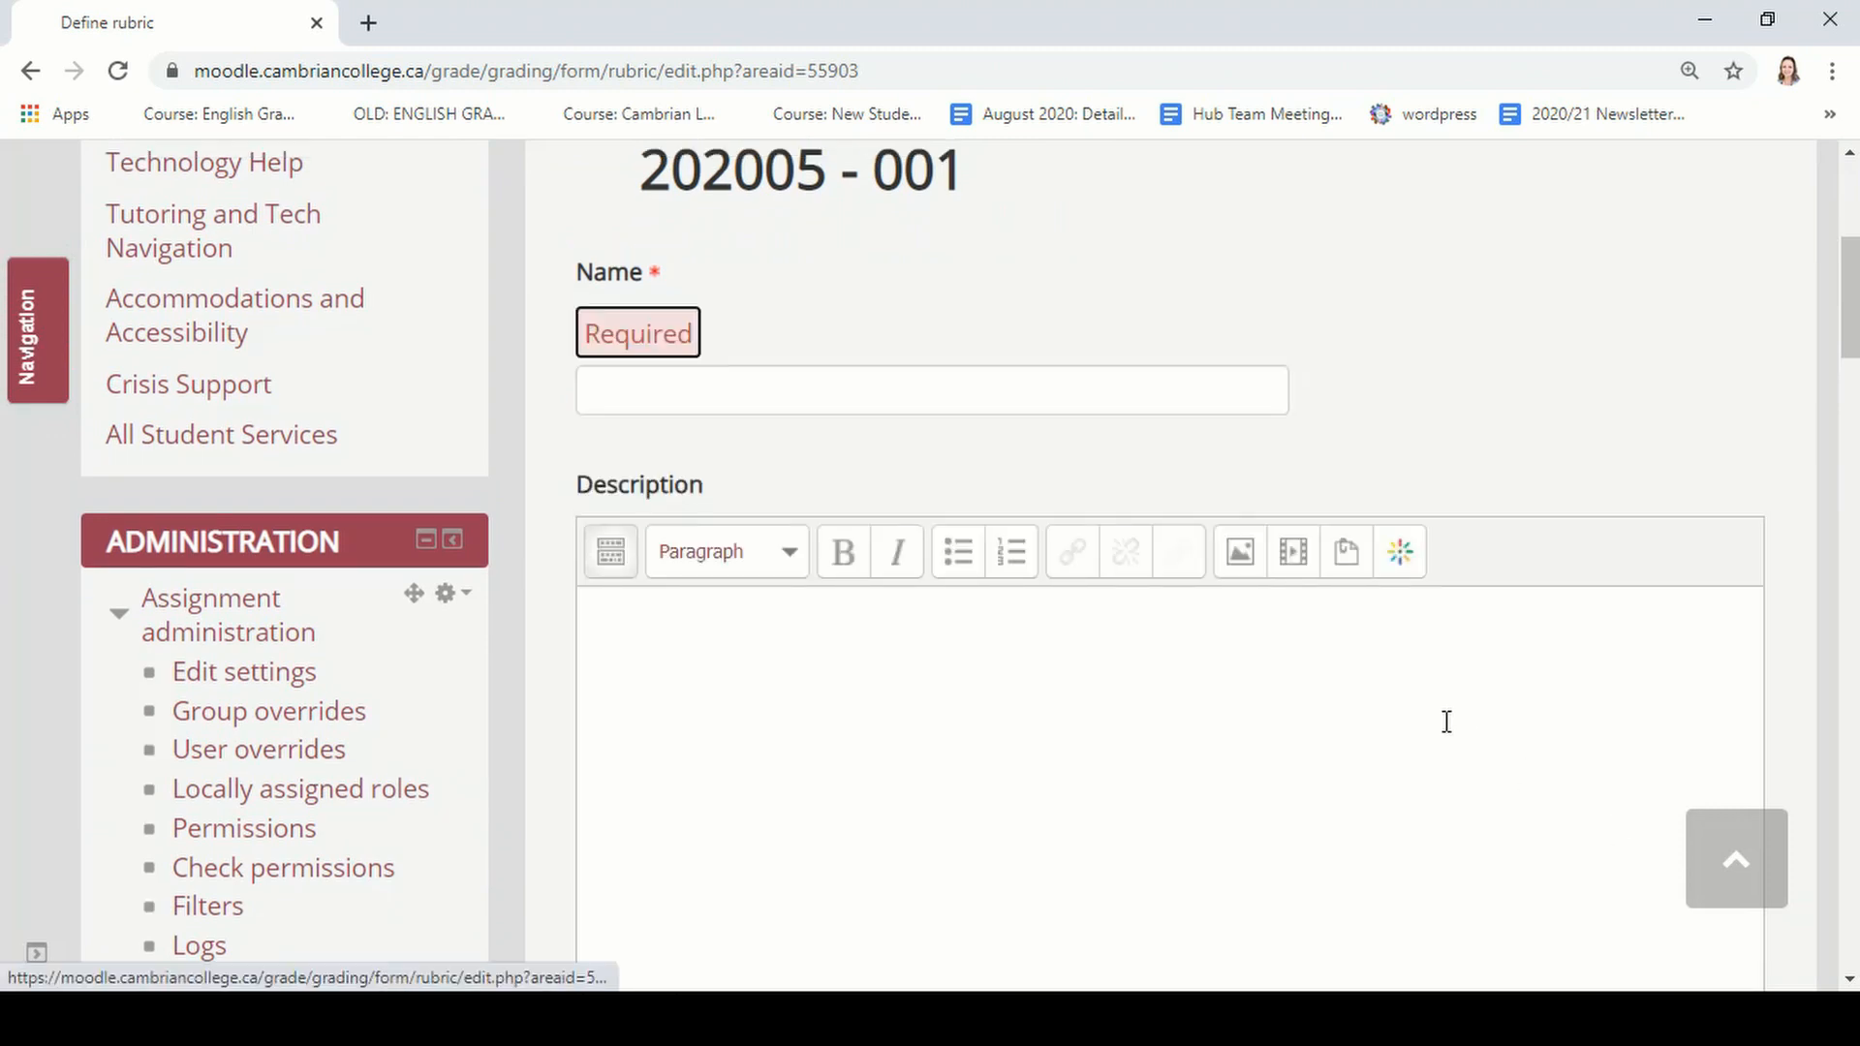
{"action": "left_click", "coordinate": [1039, 388]}
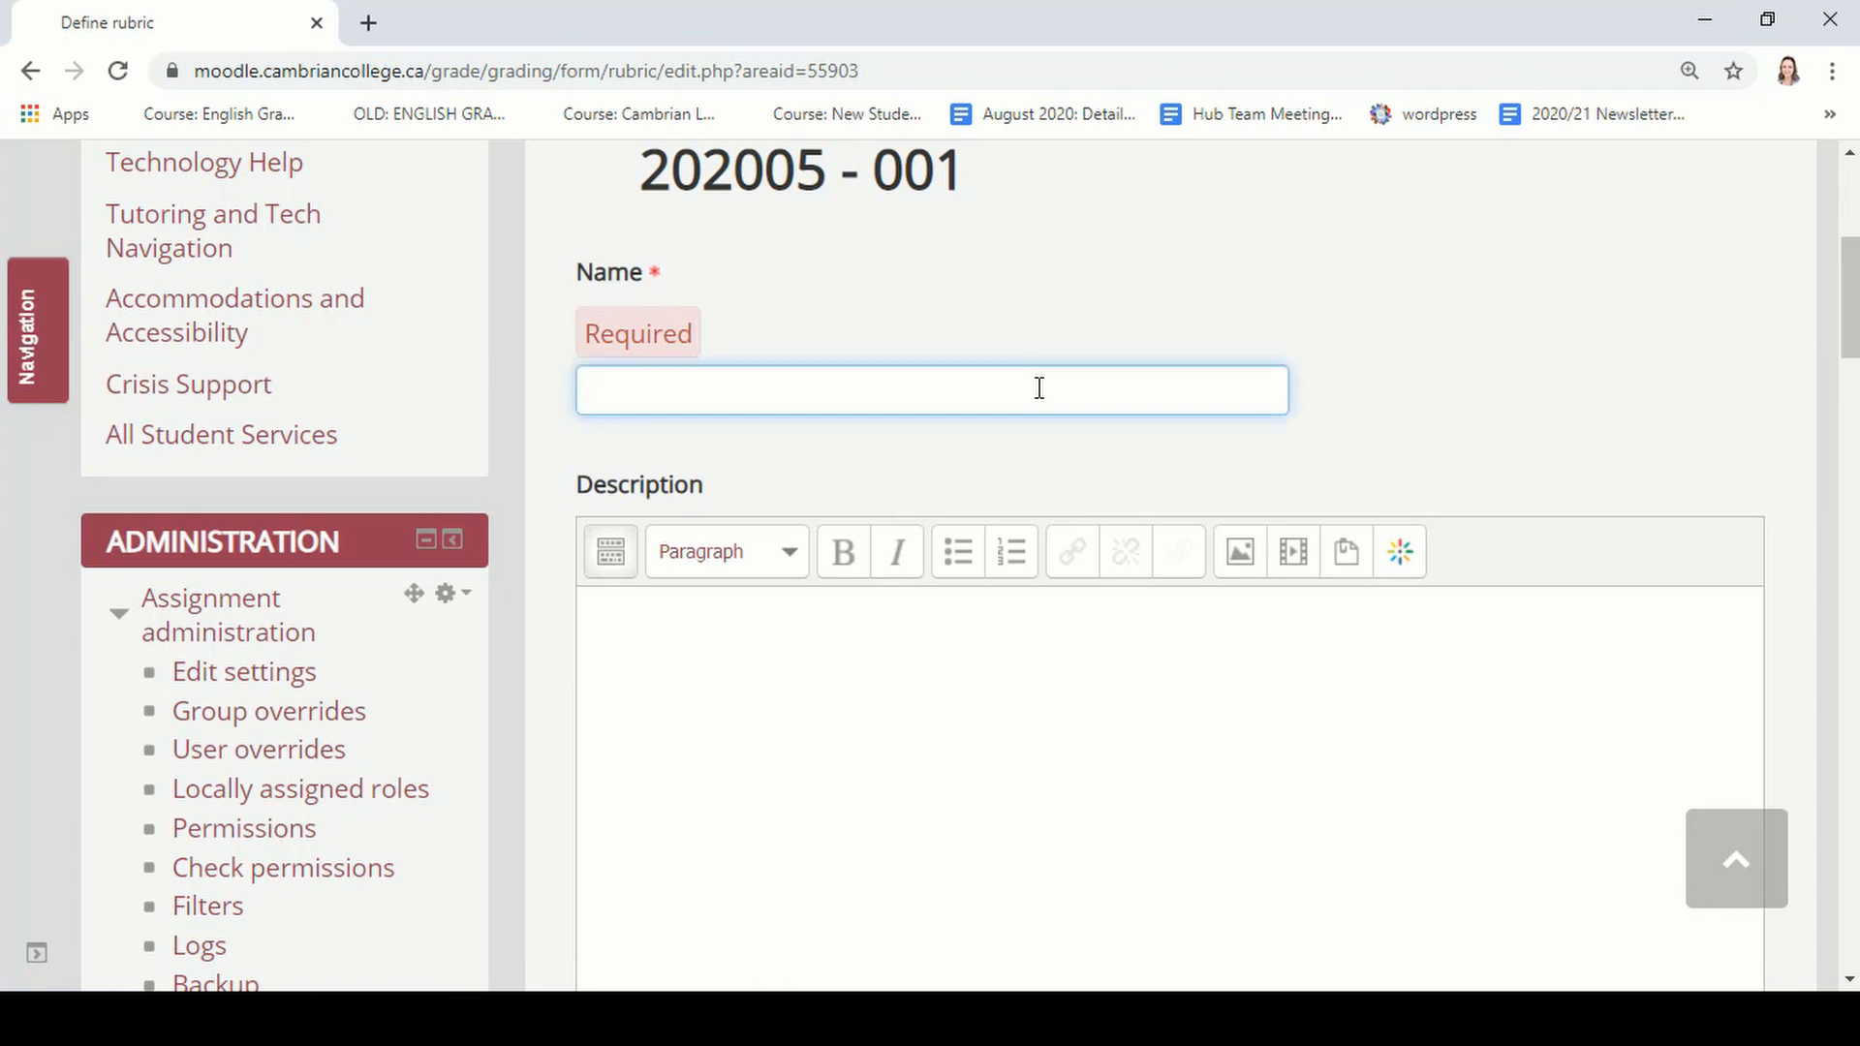
{"action": "type", "text": "ENG1700 - Infographic"}
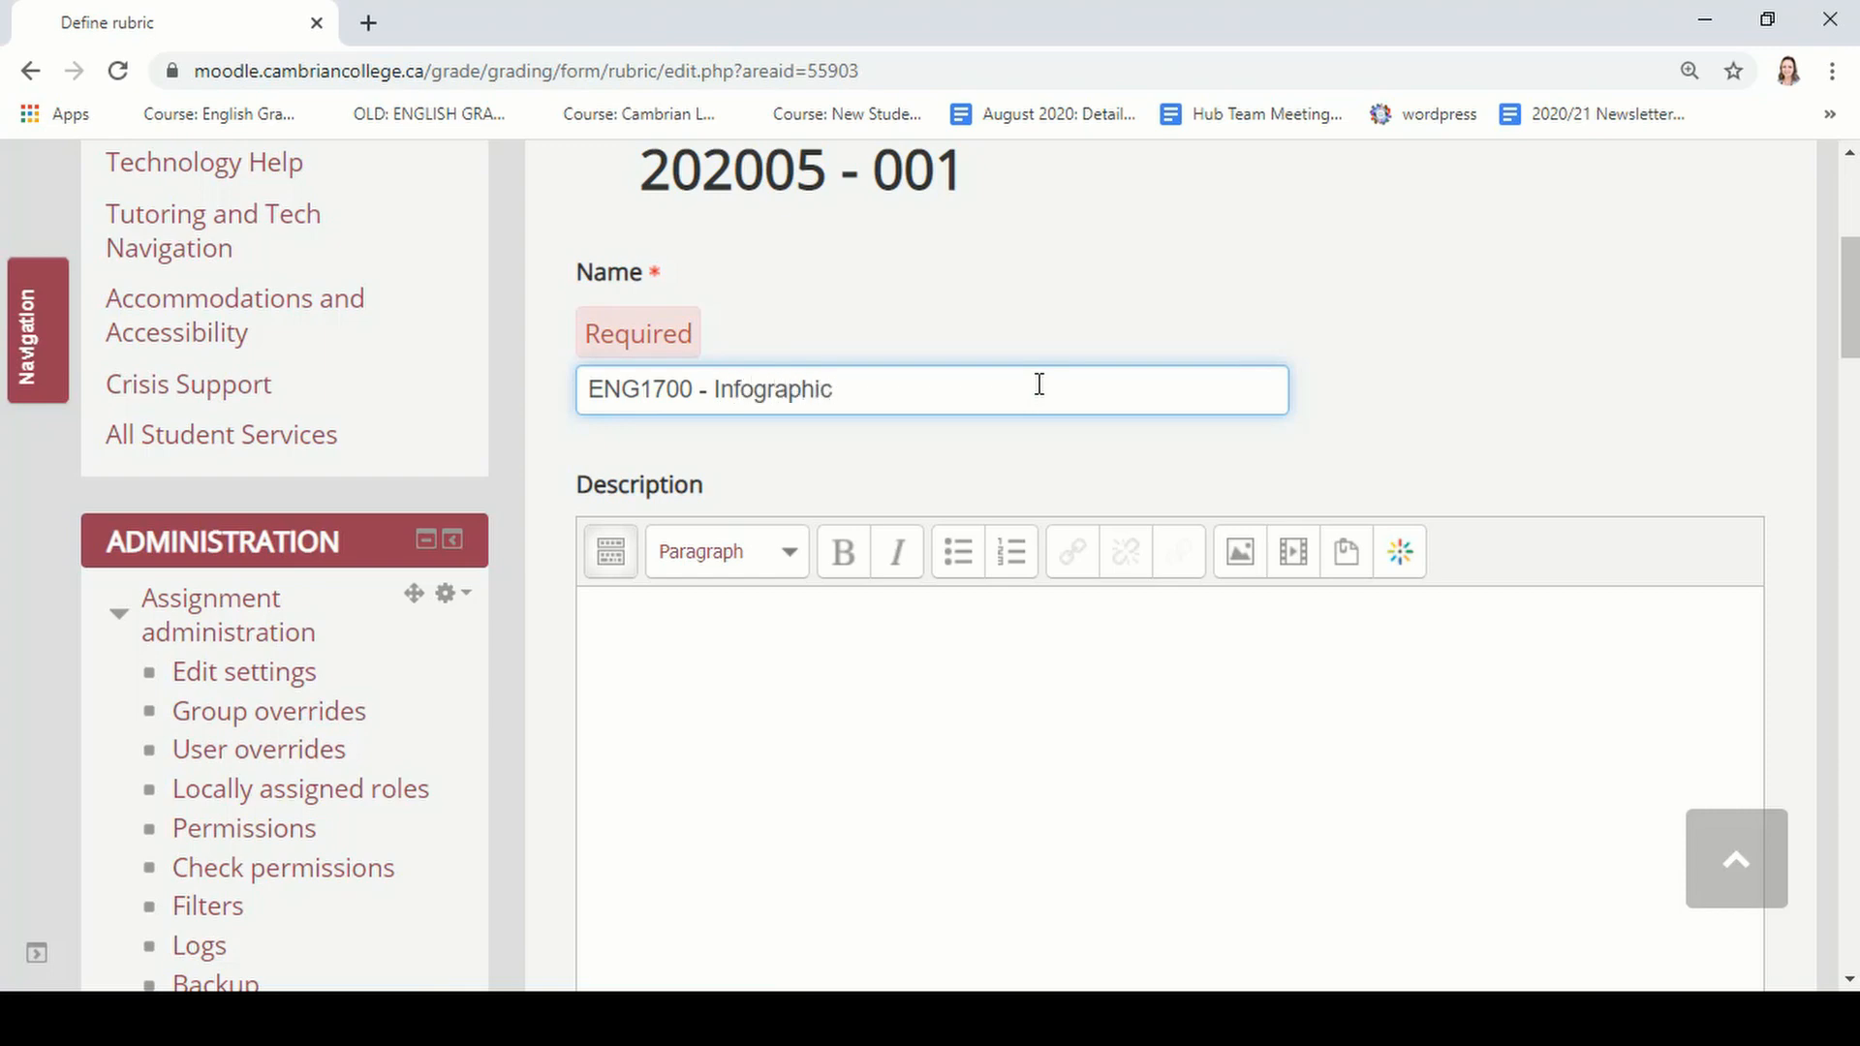
- Open the Target Audience criterion's text for editing, leave its wording as is, and save the rubric
{"action": "scroll", "coordinate": [1038, 385], "scroll_direction": "down", "scroll_amount": 10}
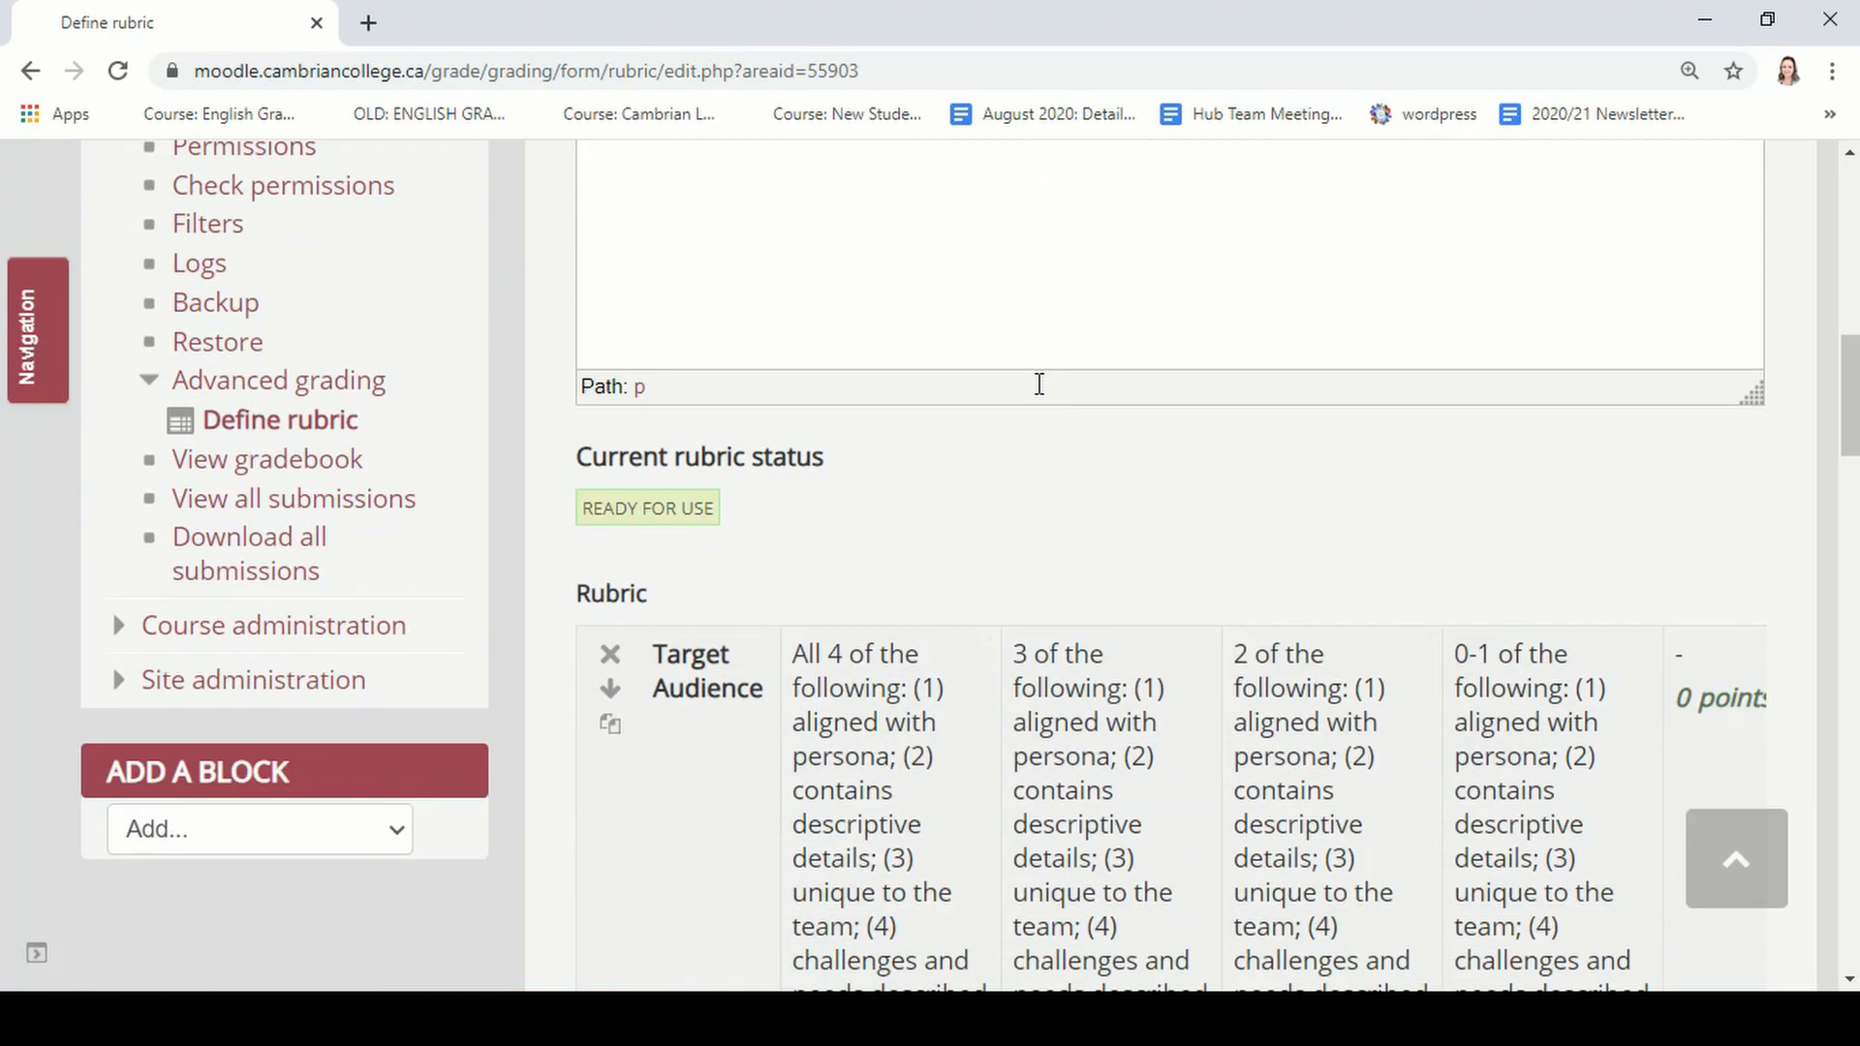
{"action": "scroll", "coordinate": [1242, 397], "scroll_direction": "down", "scroll_amount": 1}
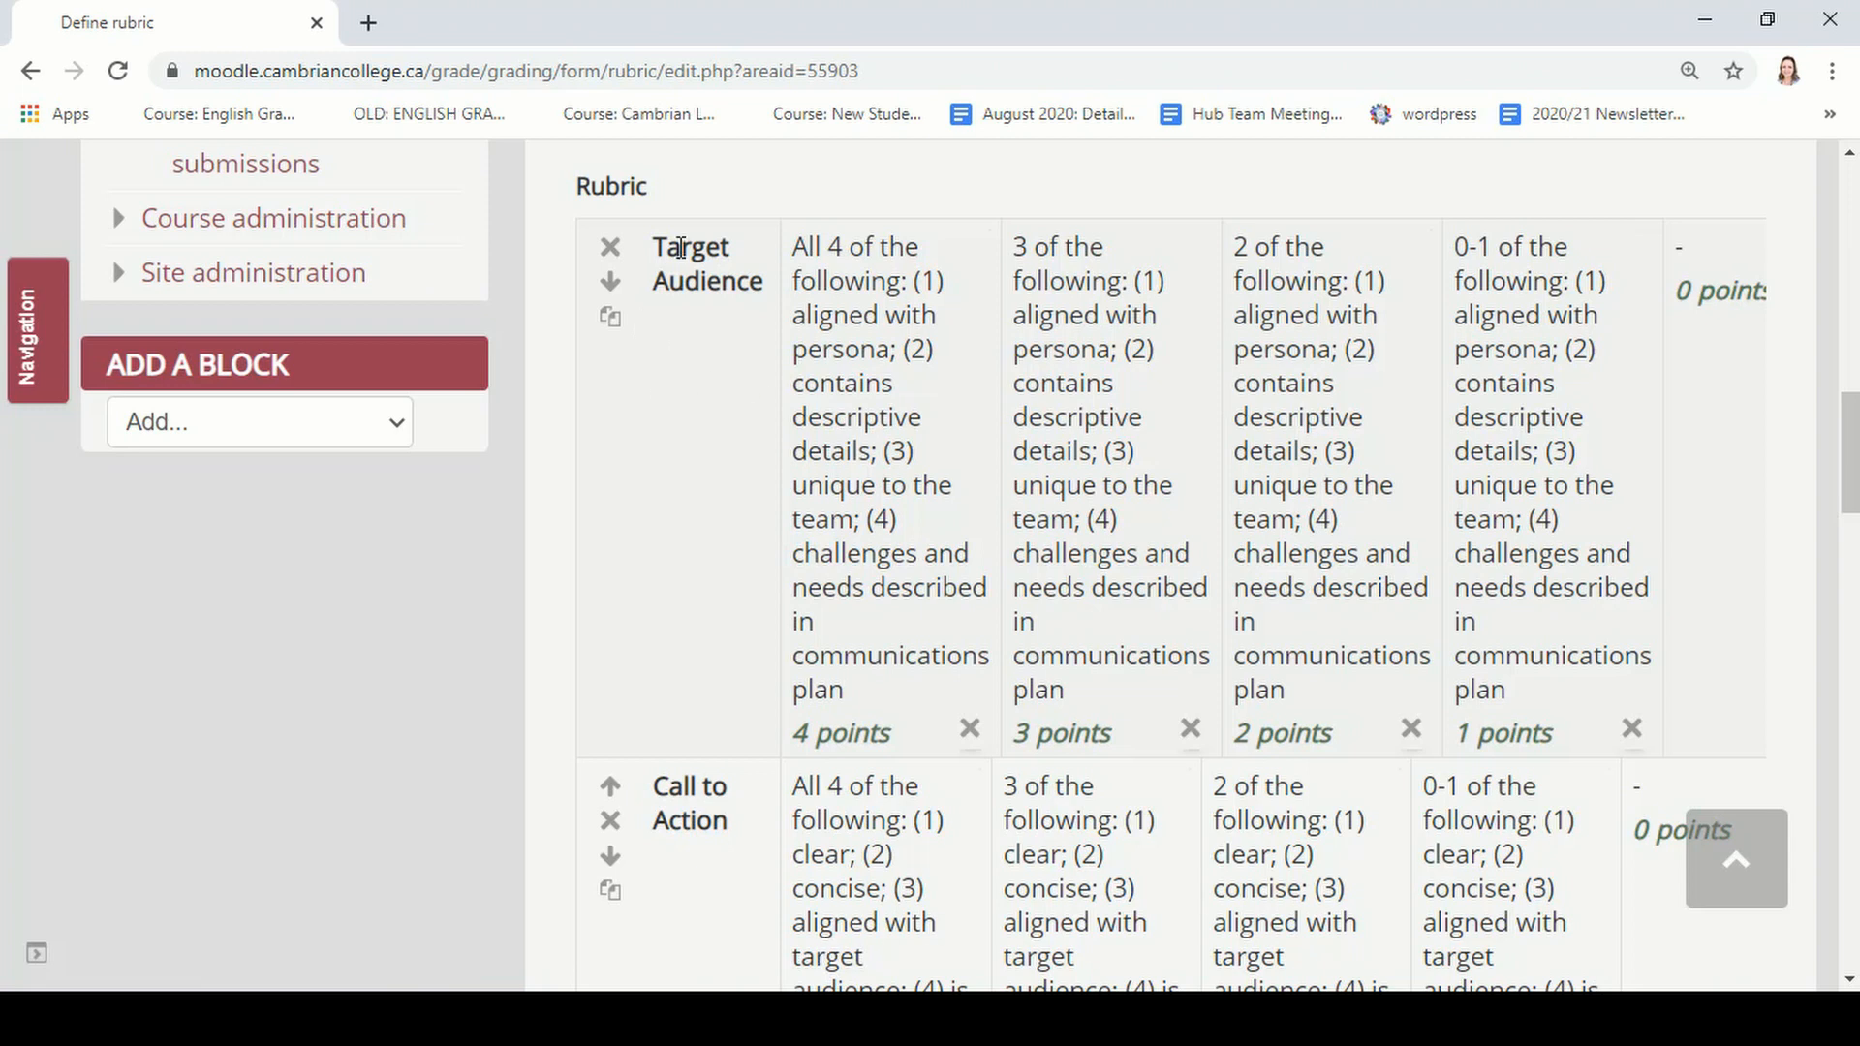
{"action": "left_click", "coordinate": [696, 257]}
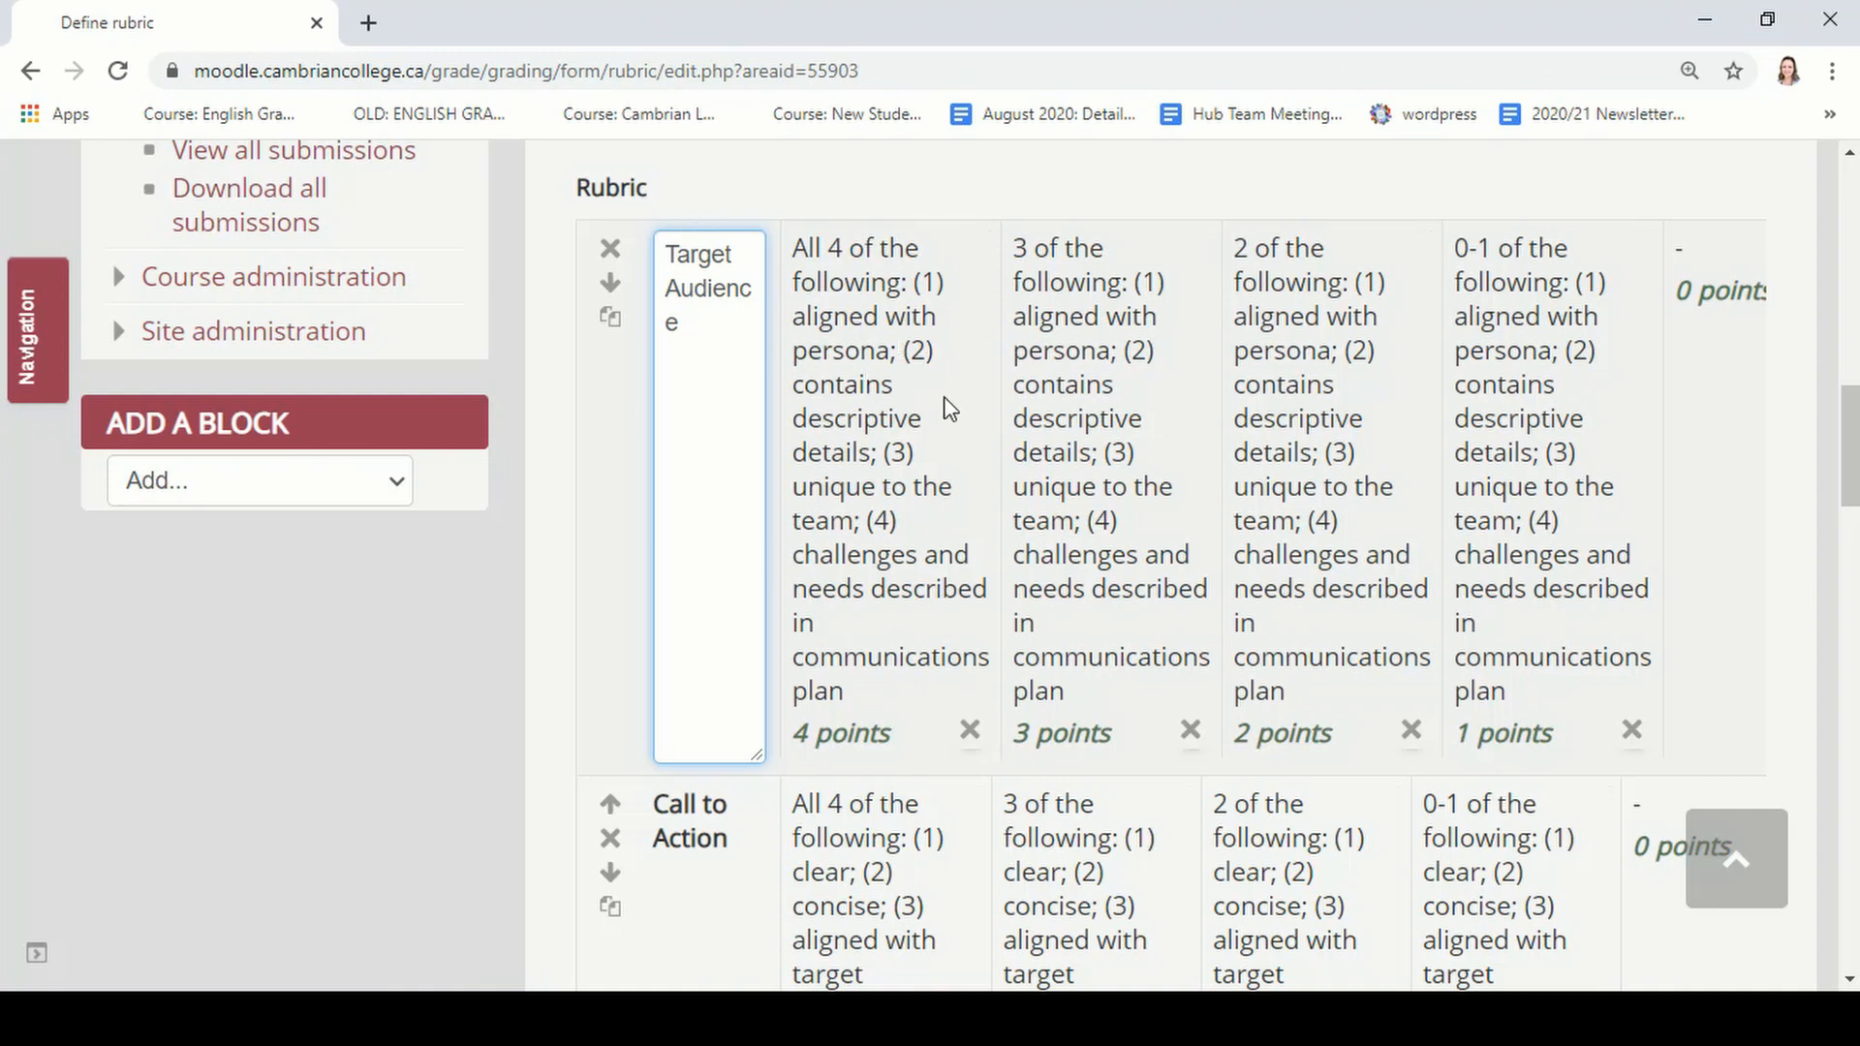
{"action": "left_click", "coordinate": [1724, 906]}
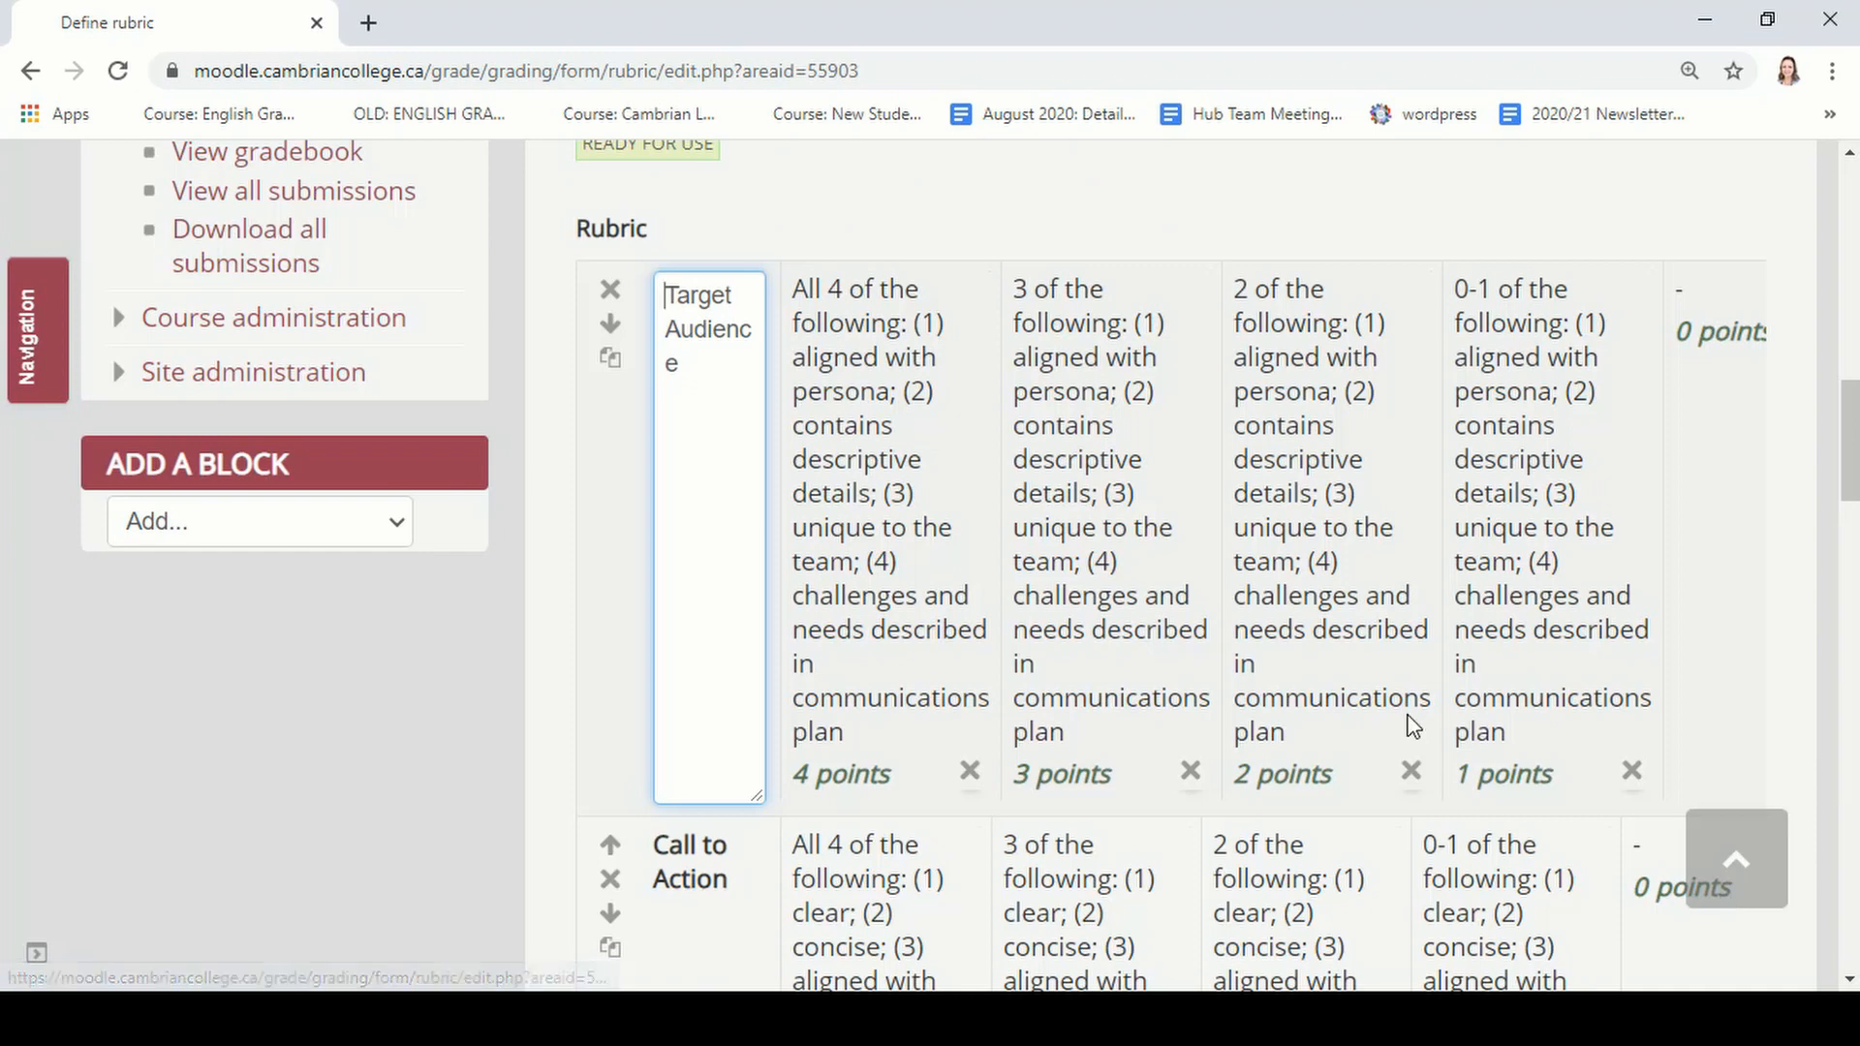
{"action": "left_click", "coordinate": [592, 589]}
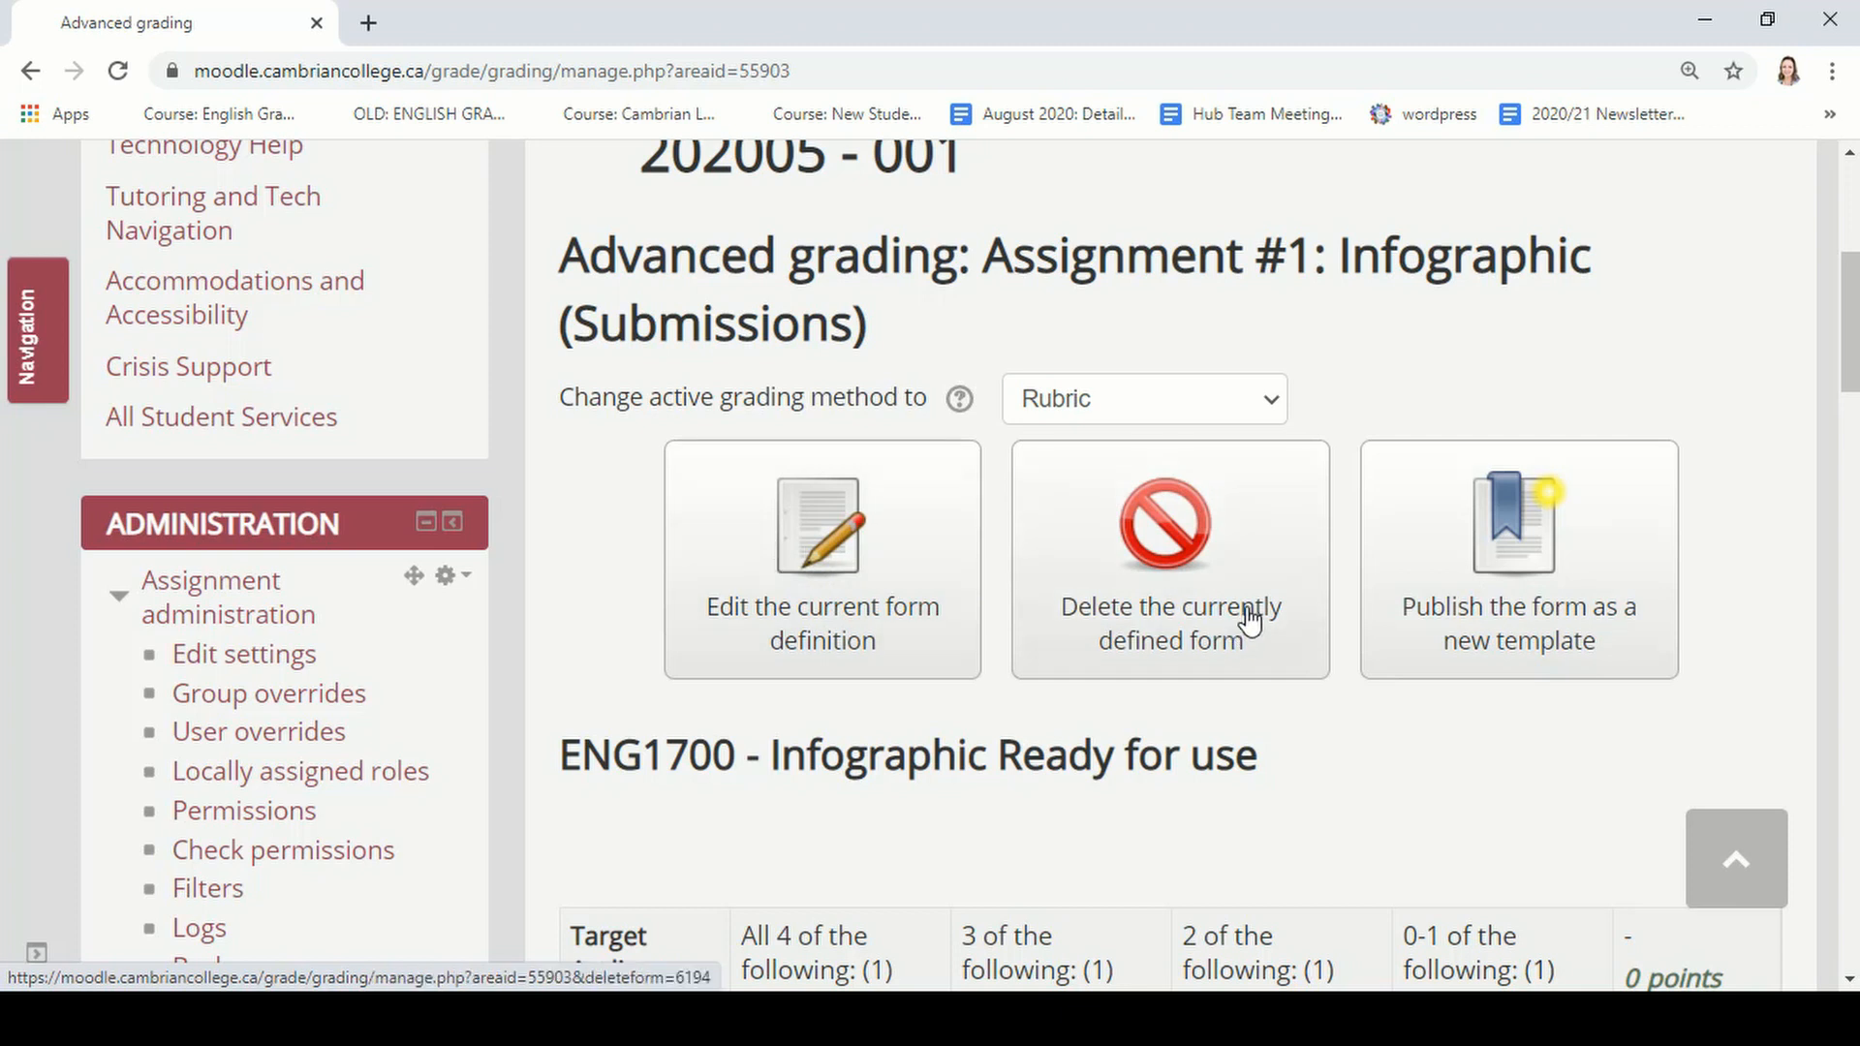
- Publish the ENG1700 - Infographic grading form as a new public template and confirm
{"action": "left_click", "coordinate": [1613, 555]}
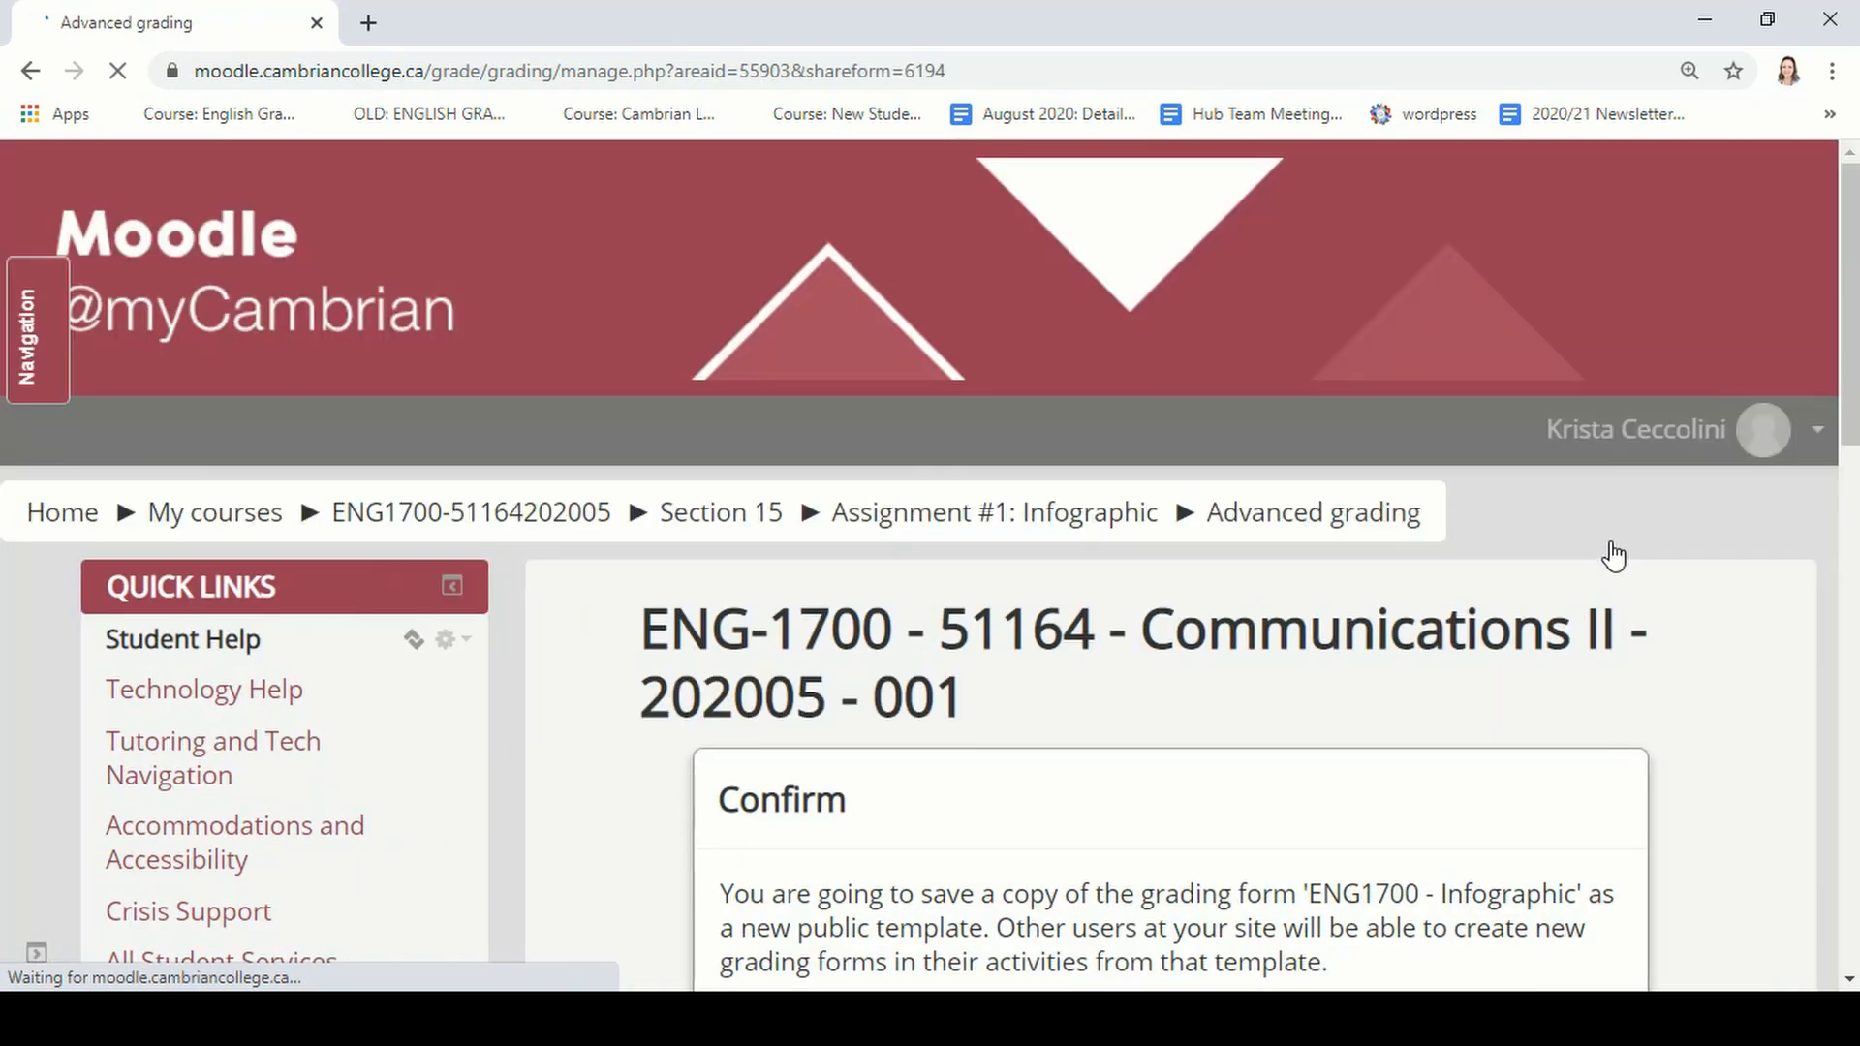
{"action": "scroll", "coordinate": [1613, 555], "scroll_direction": "down", "scroll_amount": 4}
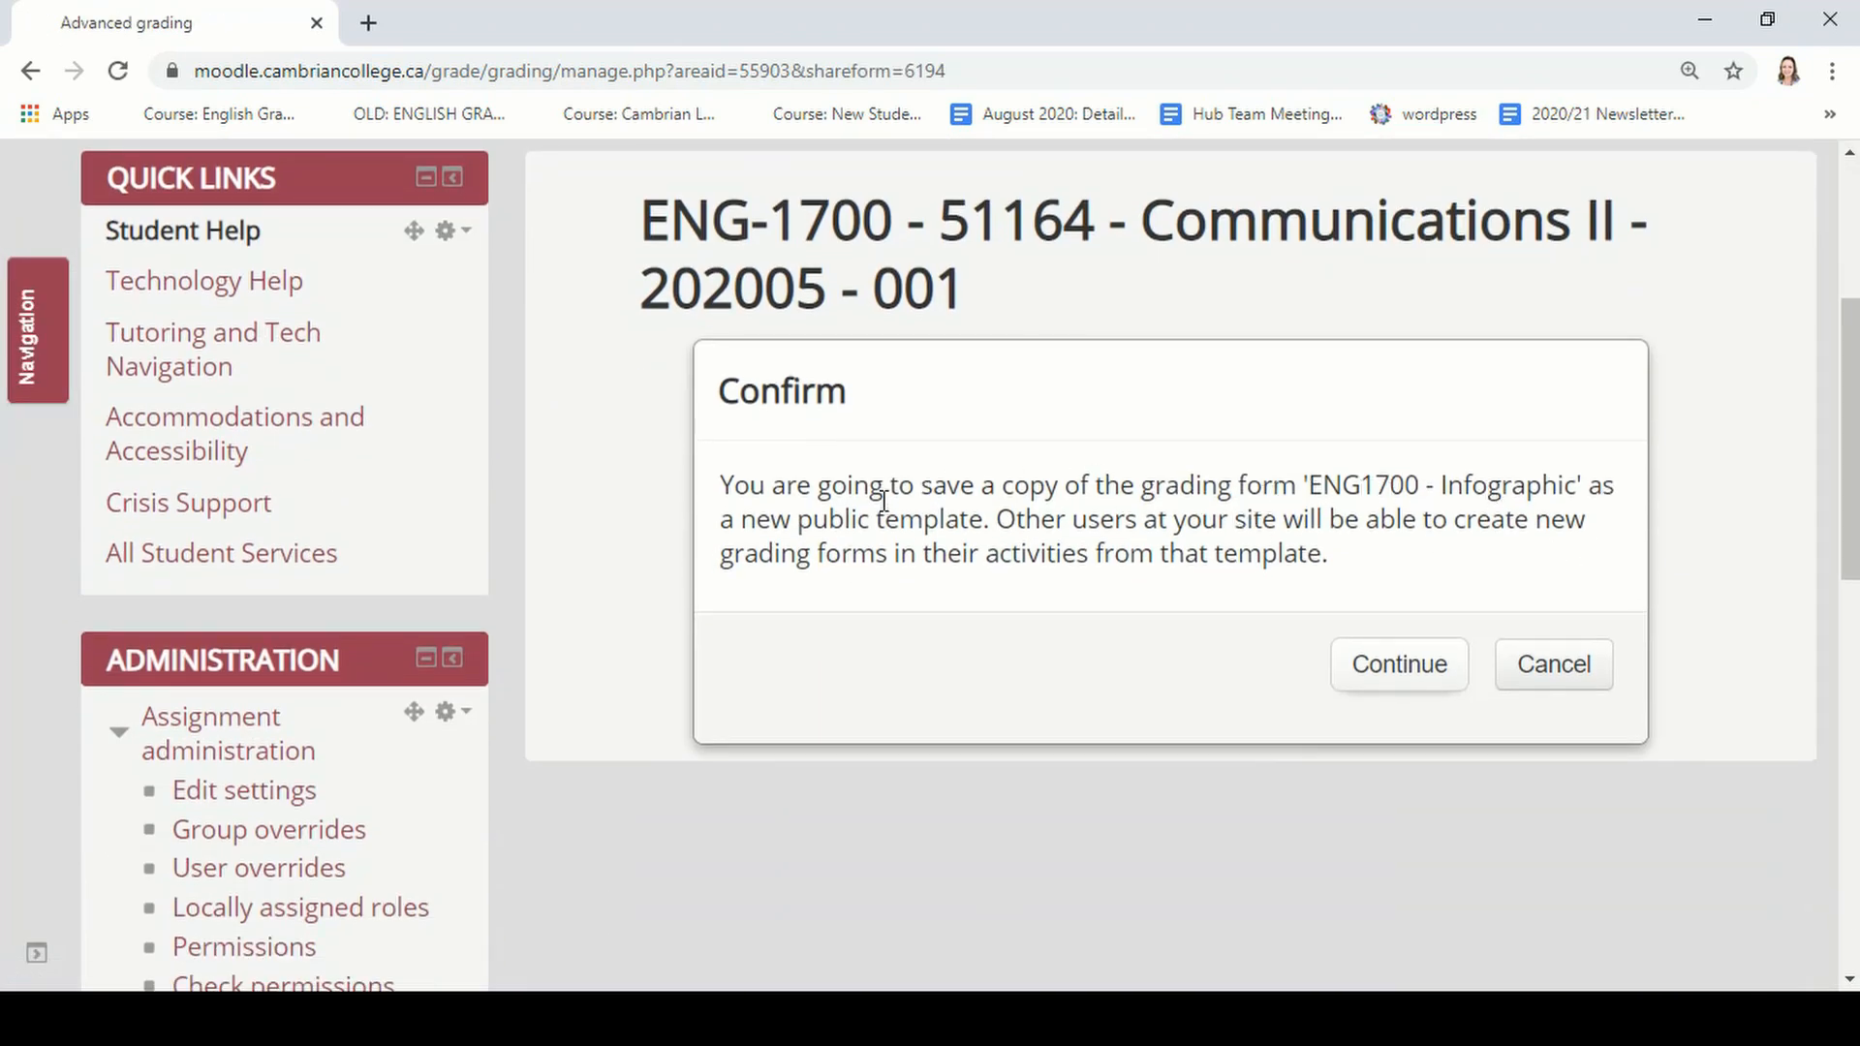
{"action": "left_click", "coordinate": [1424, 678]}
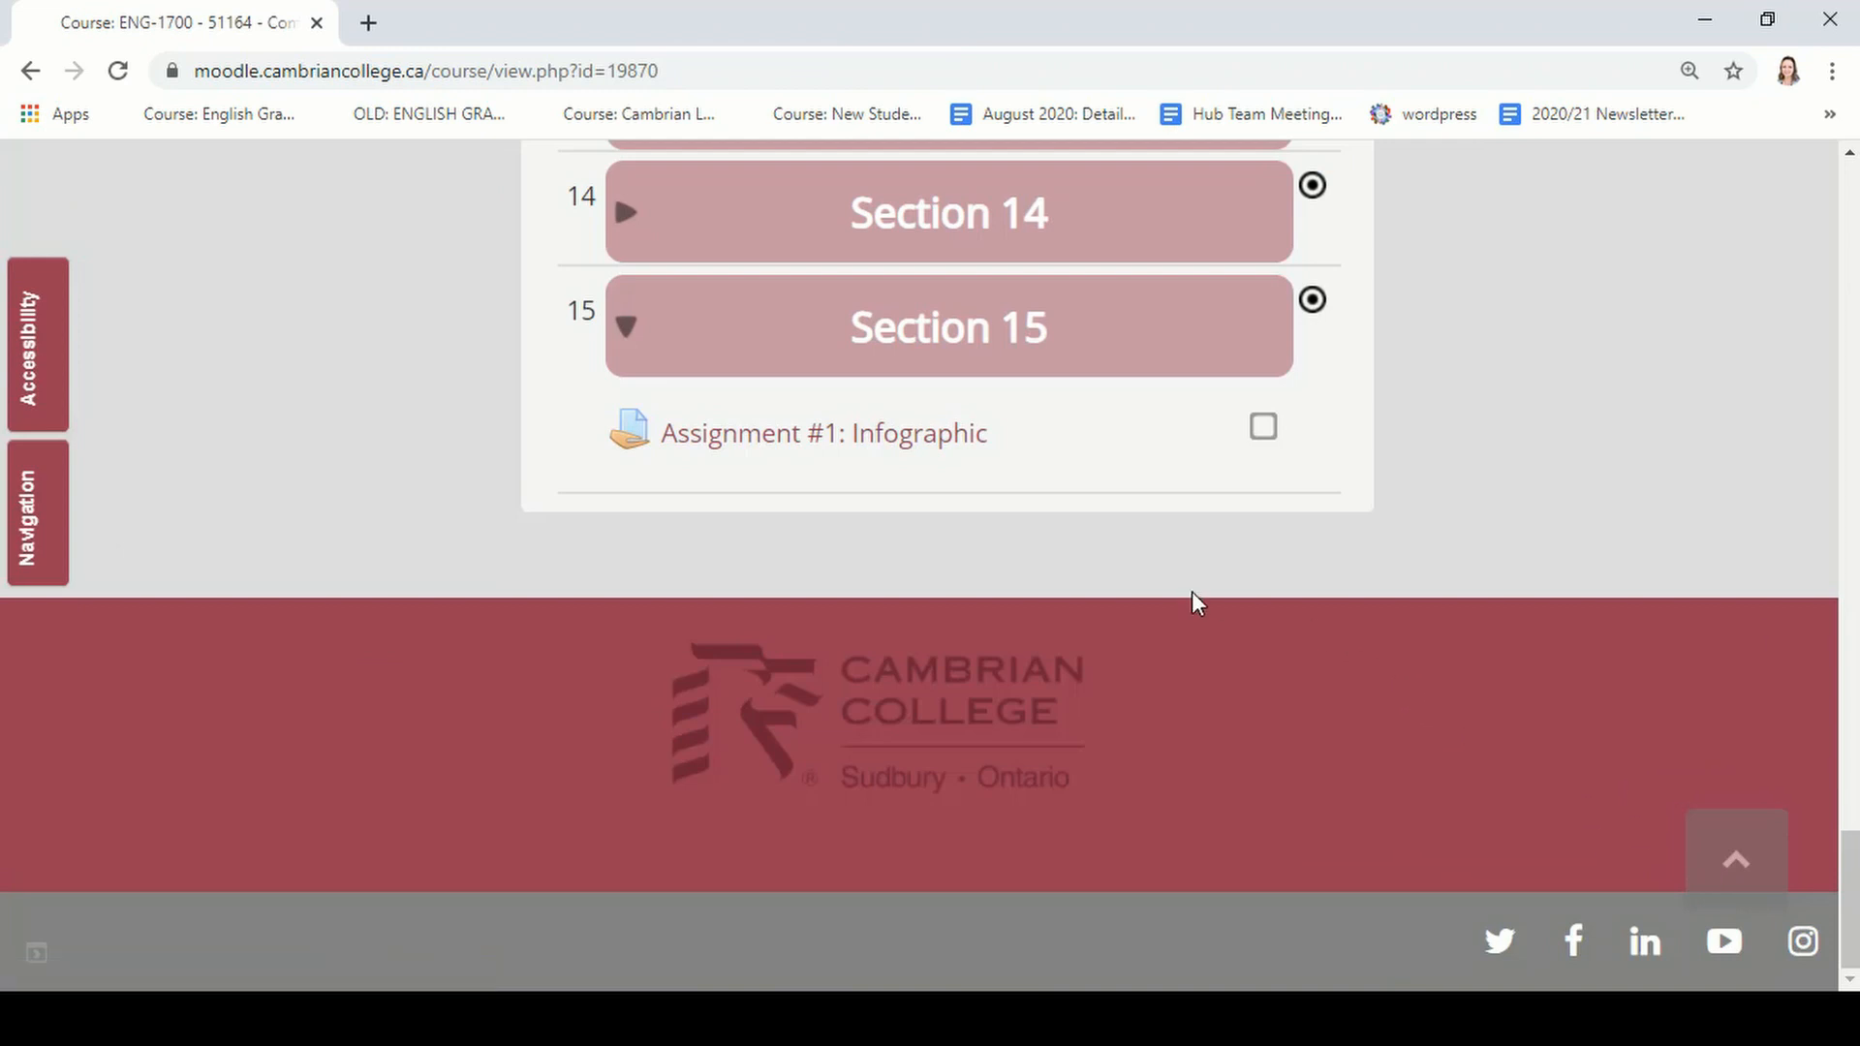
- Open Assignment #1: Infographic in the student view and examine its submission status and grading criteria
{"action": "left_click", "coordinate": [805, 445]}
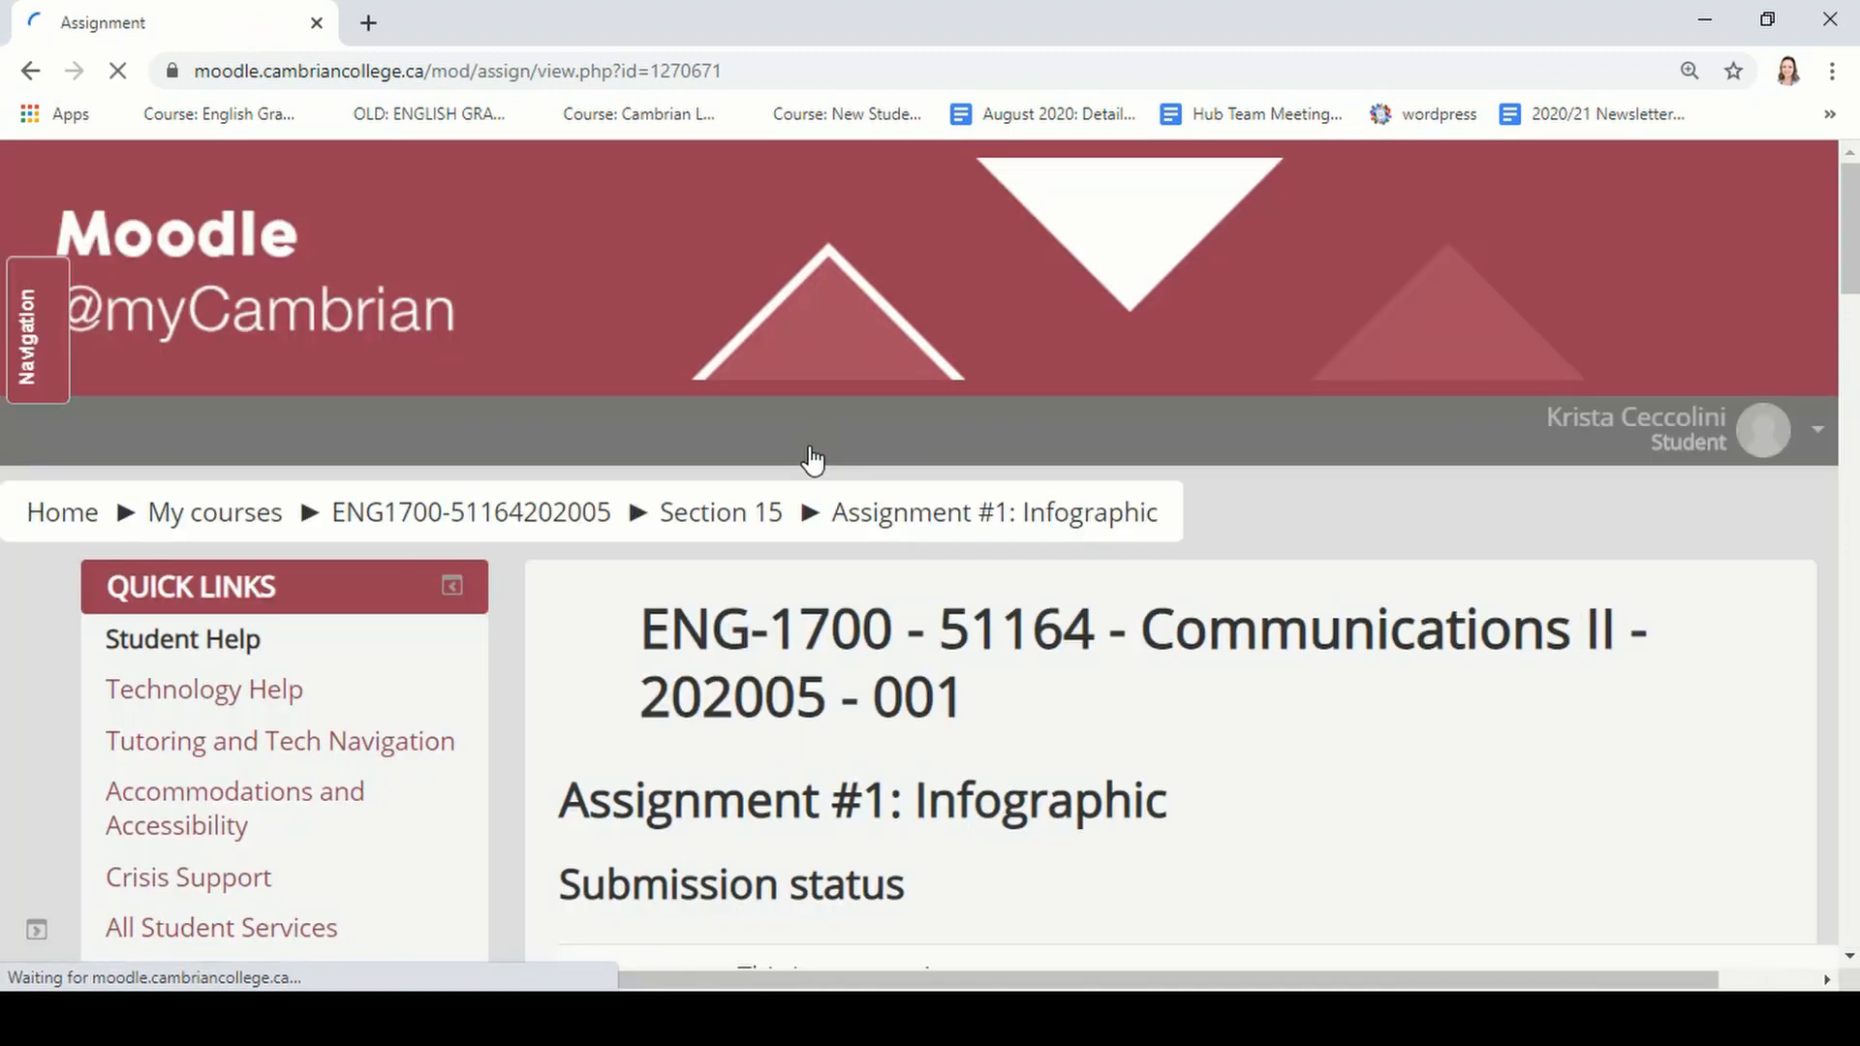
{"action": "scroll", "coordinate": [814, 742], "scroll_direction": "down", "scroll_amount": 1}
{"action": "scroll", "coordinate": [842, 736], "scroll_direction": "down", "scroll_amount": 3}
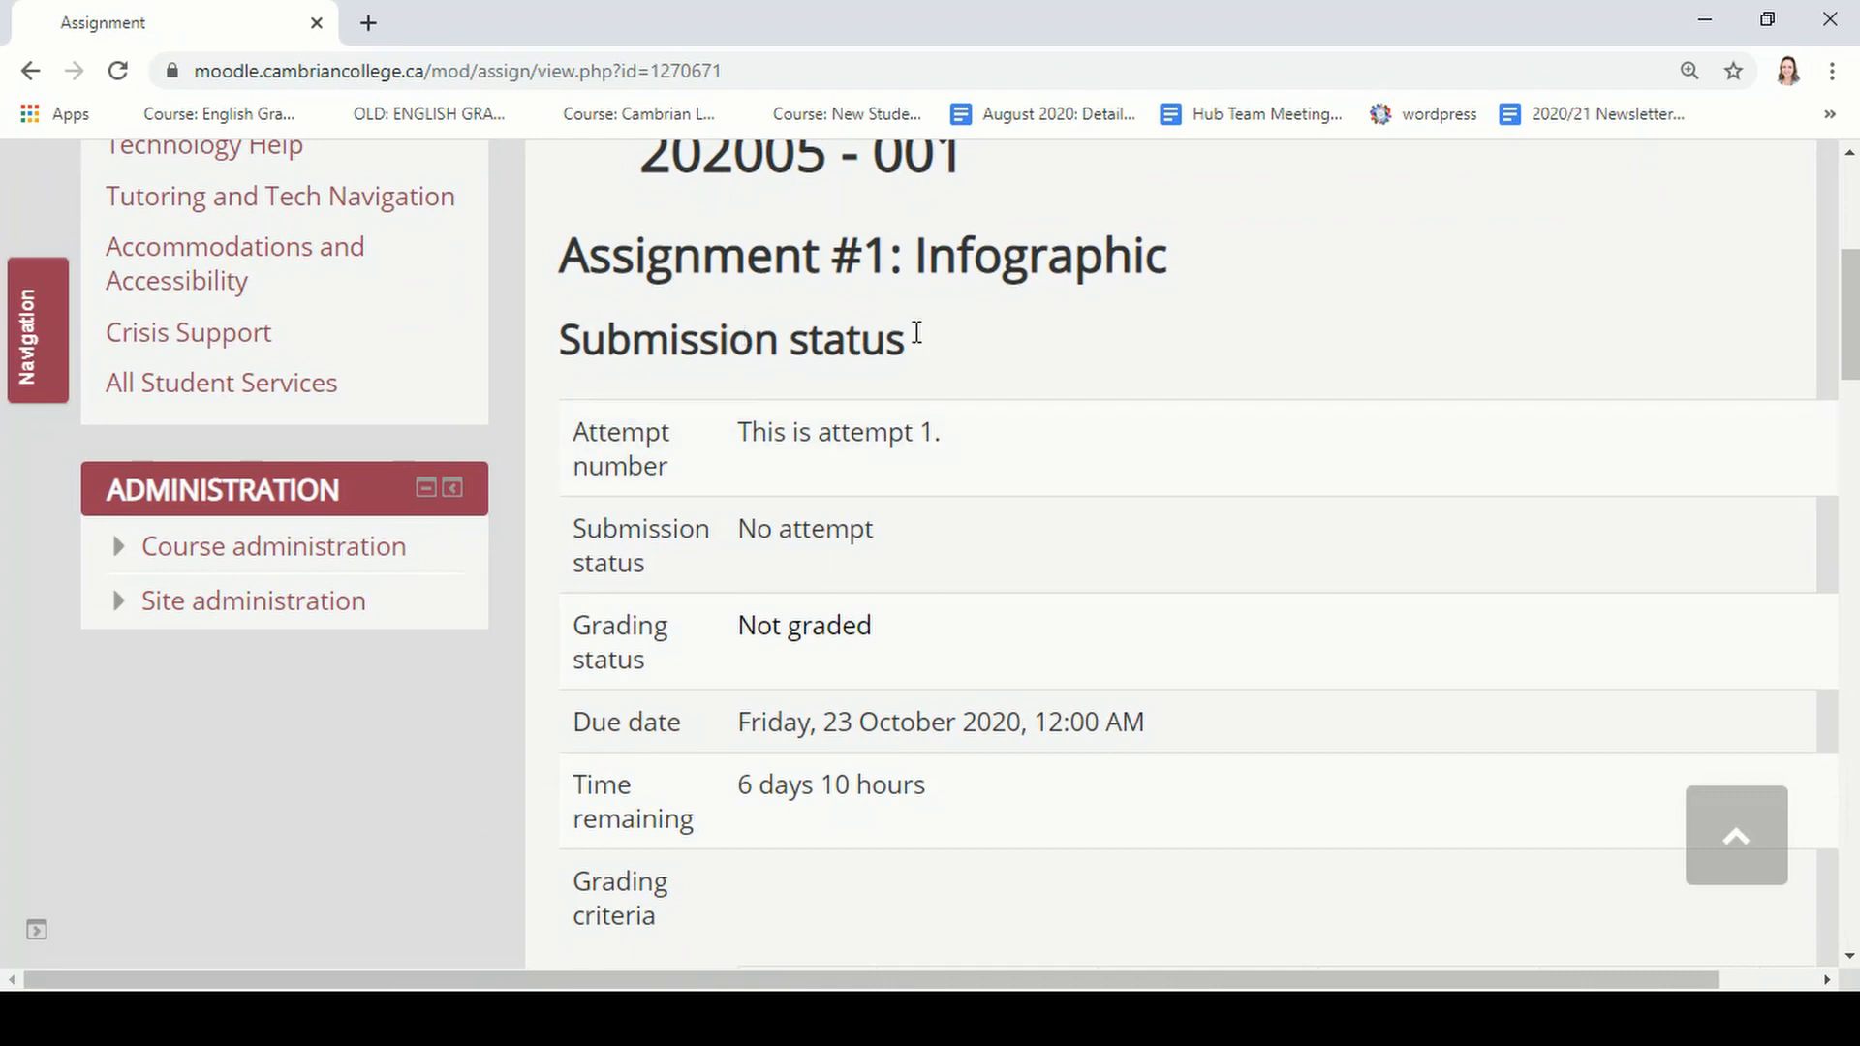
{"action": "scroll", "coordinate": [1008, 411], "scroll_direction": "down", "scroll_amount": 7}
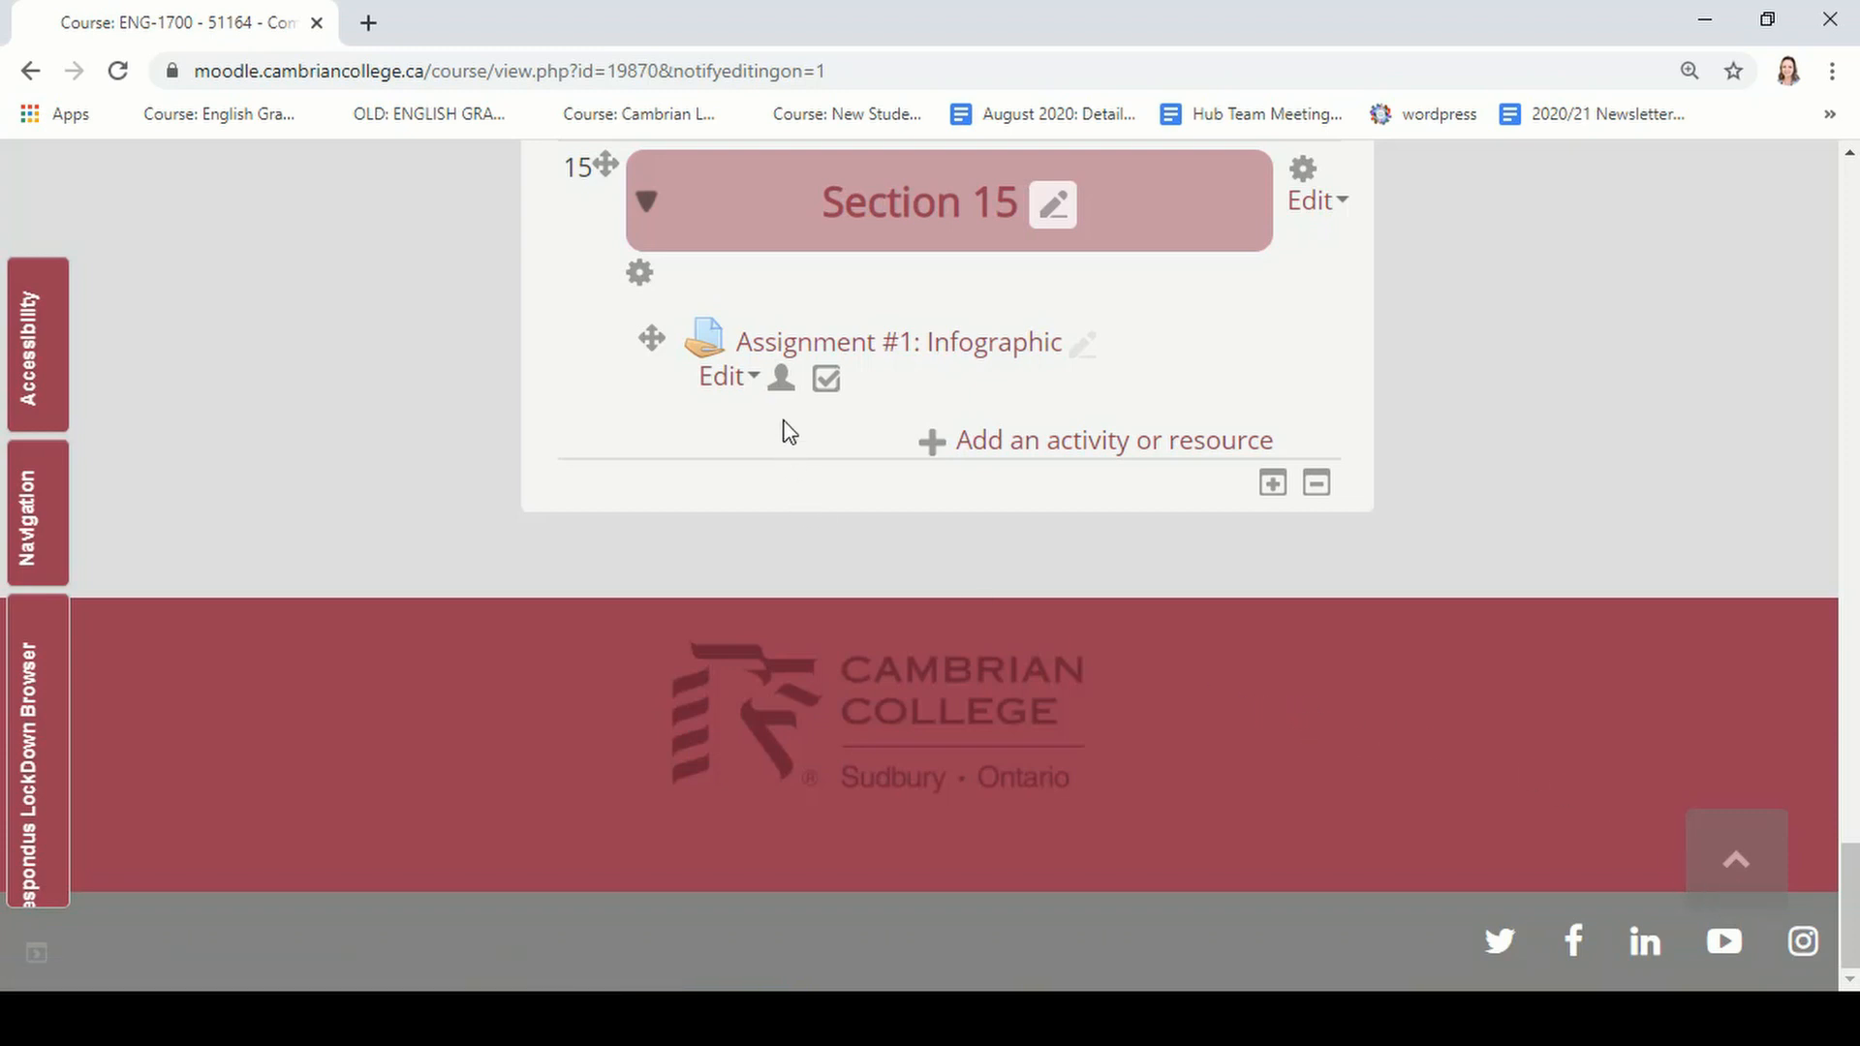
- Open Assignment #1: Infographic from Section 15 as the instructor and bring up its grading page with the rubric
{"action": "left_click", "coordinate": [805, 345]}
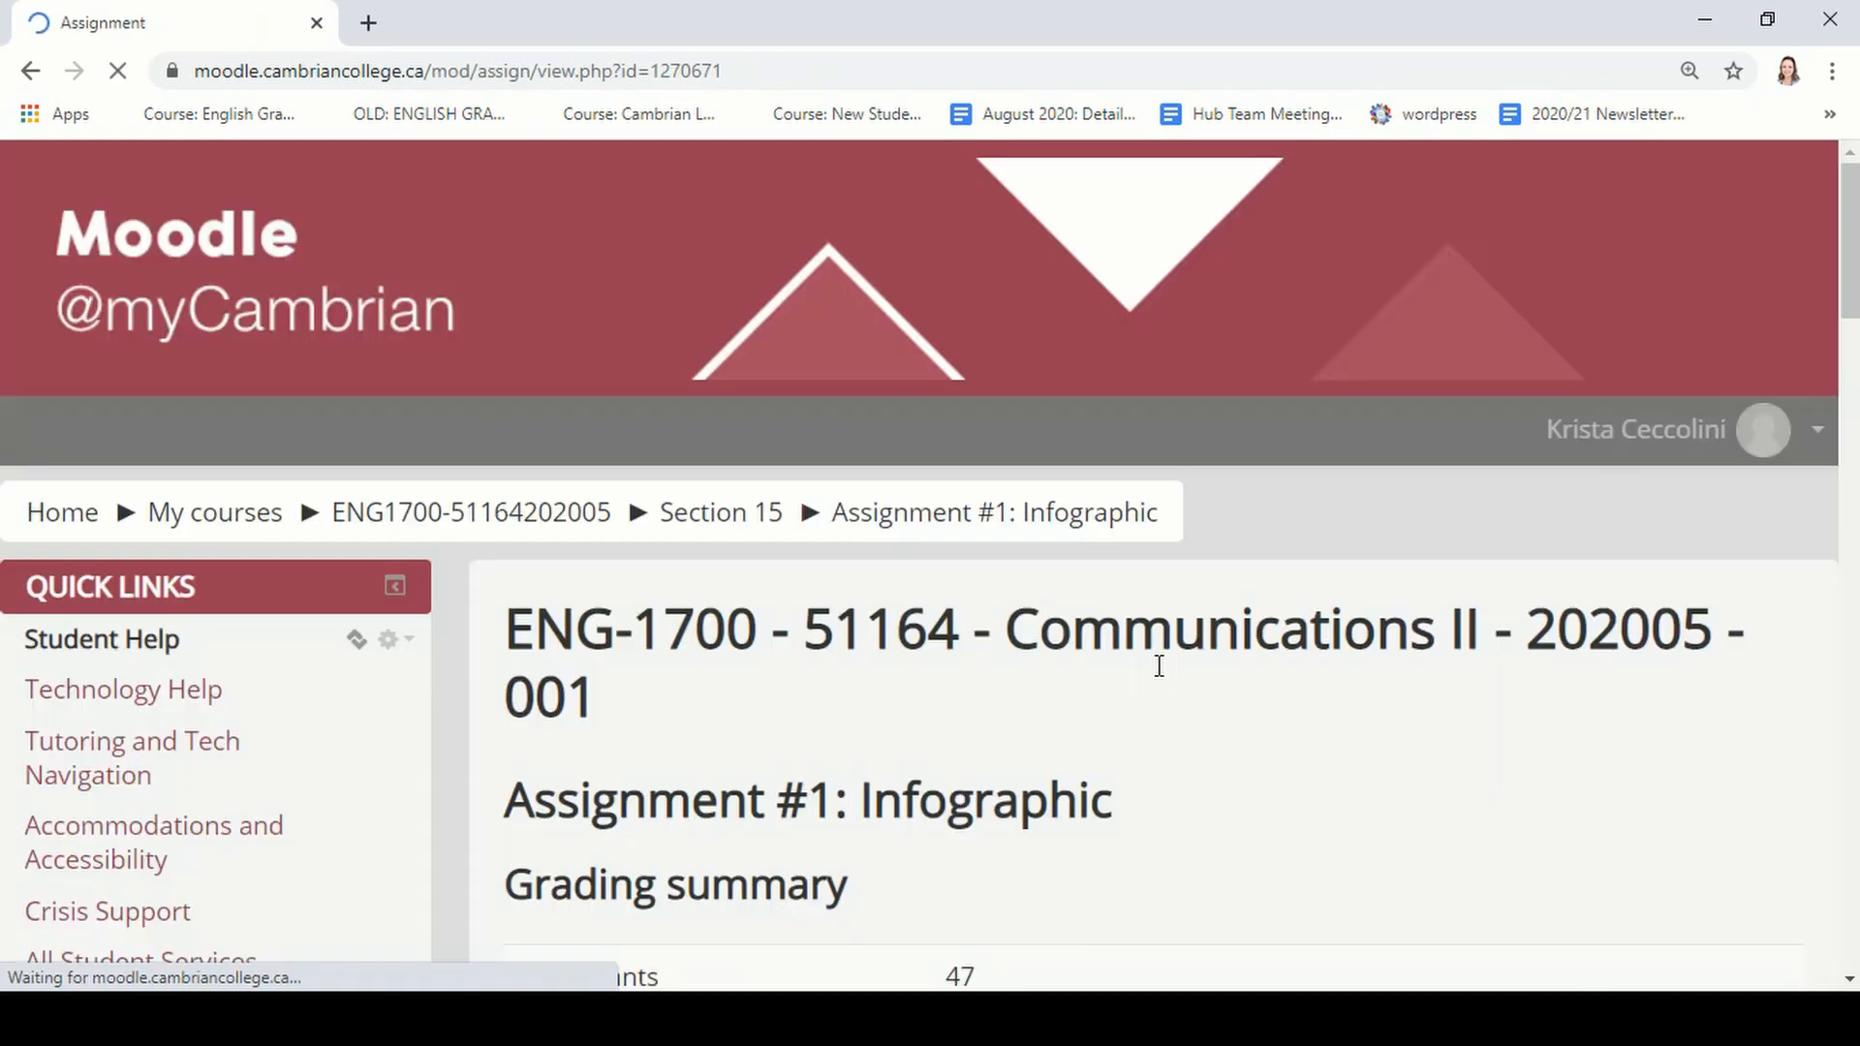
{"action": "scroll", "coordinate": [1157, 669], "scroll_direction": "down", "scroll_amount": 3}
{"action": "scroll", "coordinate": [1161, 676], "scroll_direction": "down", "scroll_amount": 3}
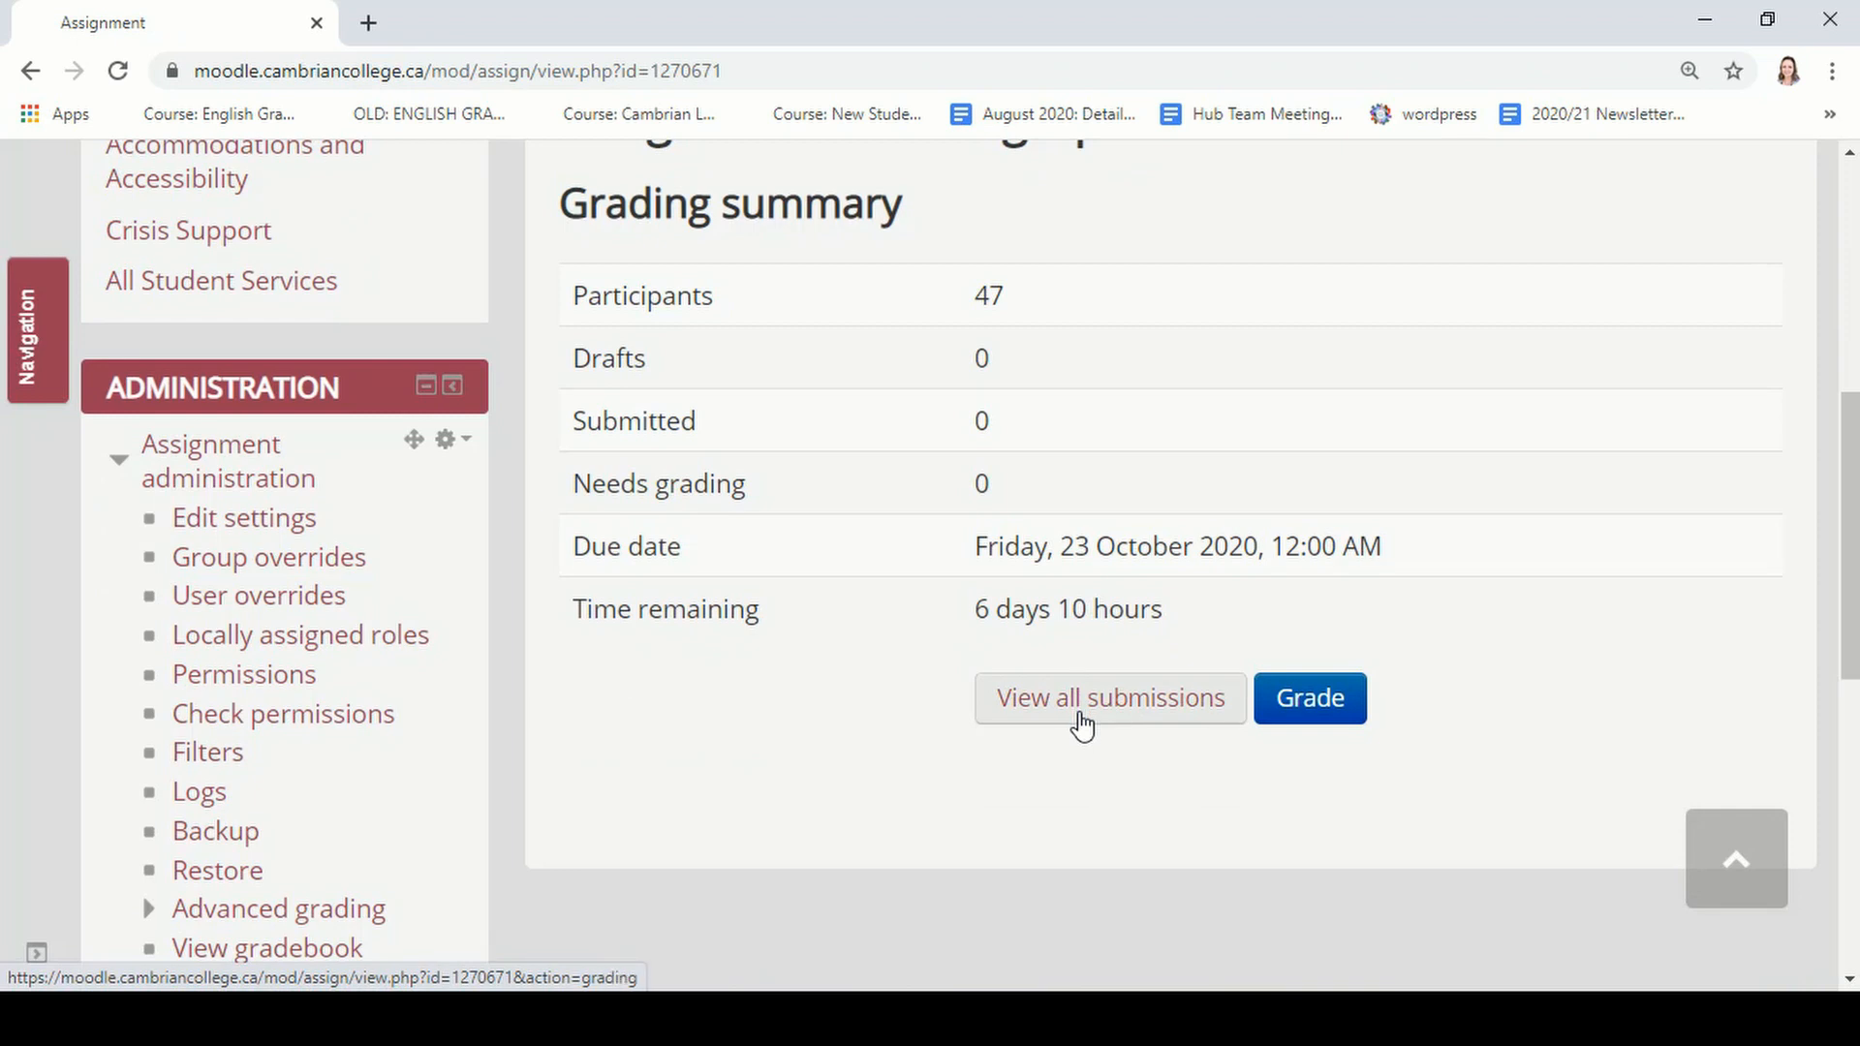
{"action": "left_click", "coordinate": [1324, 715]}
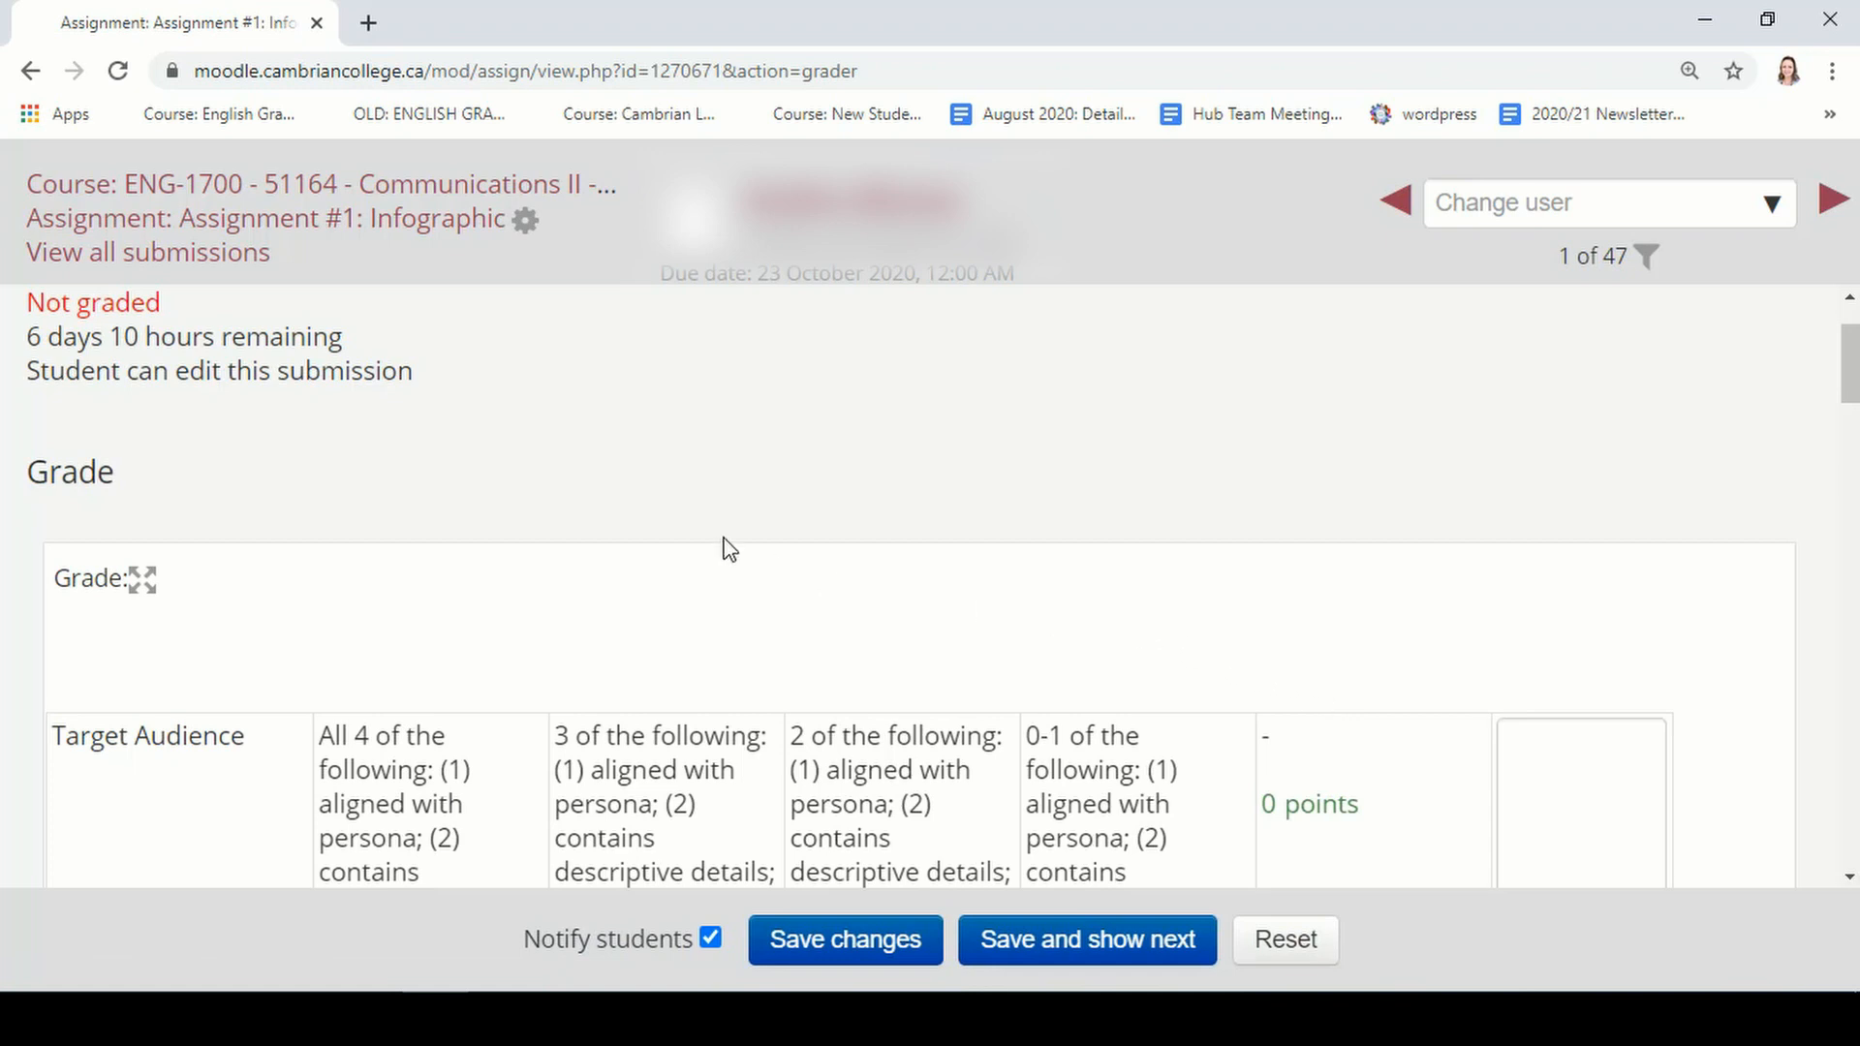
- Award the 4-point level for the Target Audience and Call to Action criteria in the first student's rubric
{"action": "scroll", "coordinate": [247, 310], "scroll_direction": "up", "scroll_amount": 1}
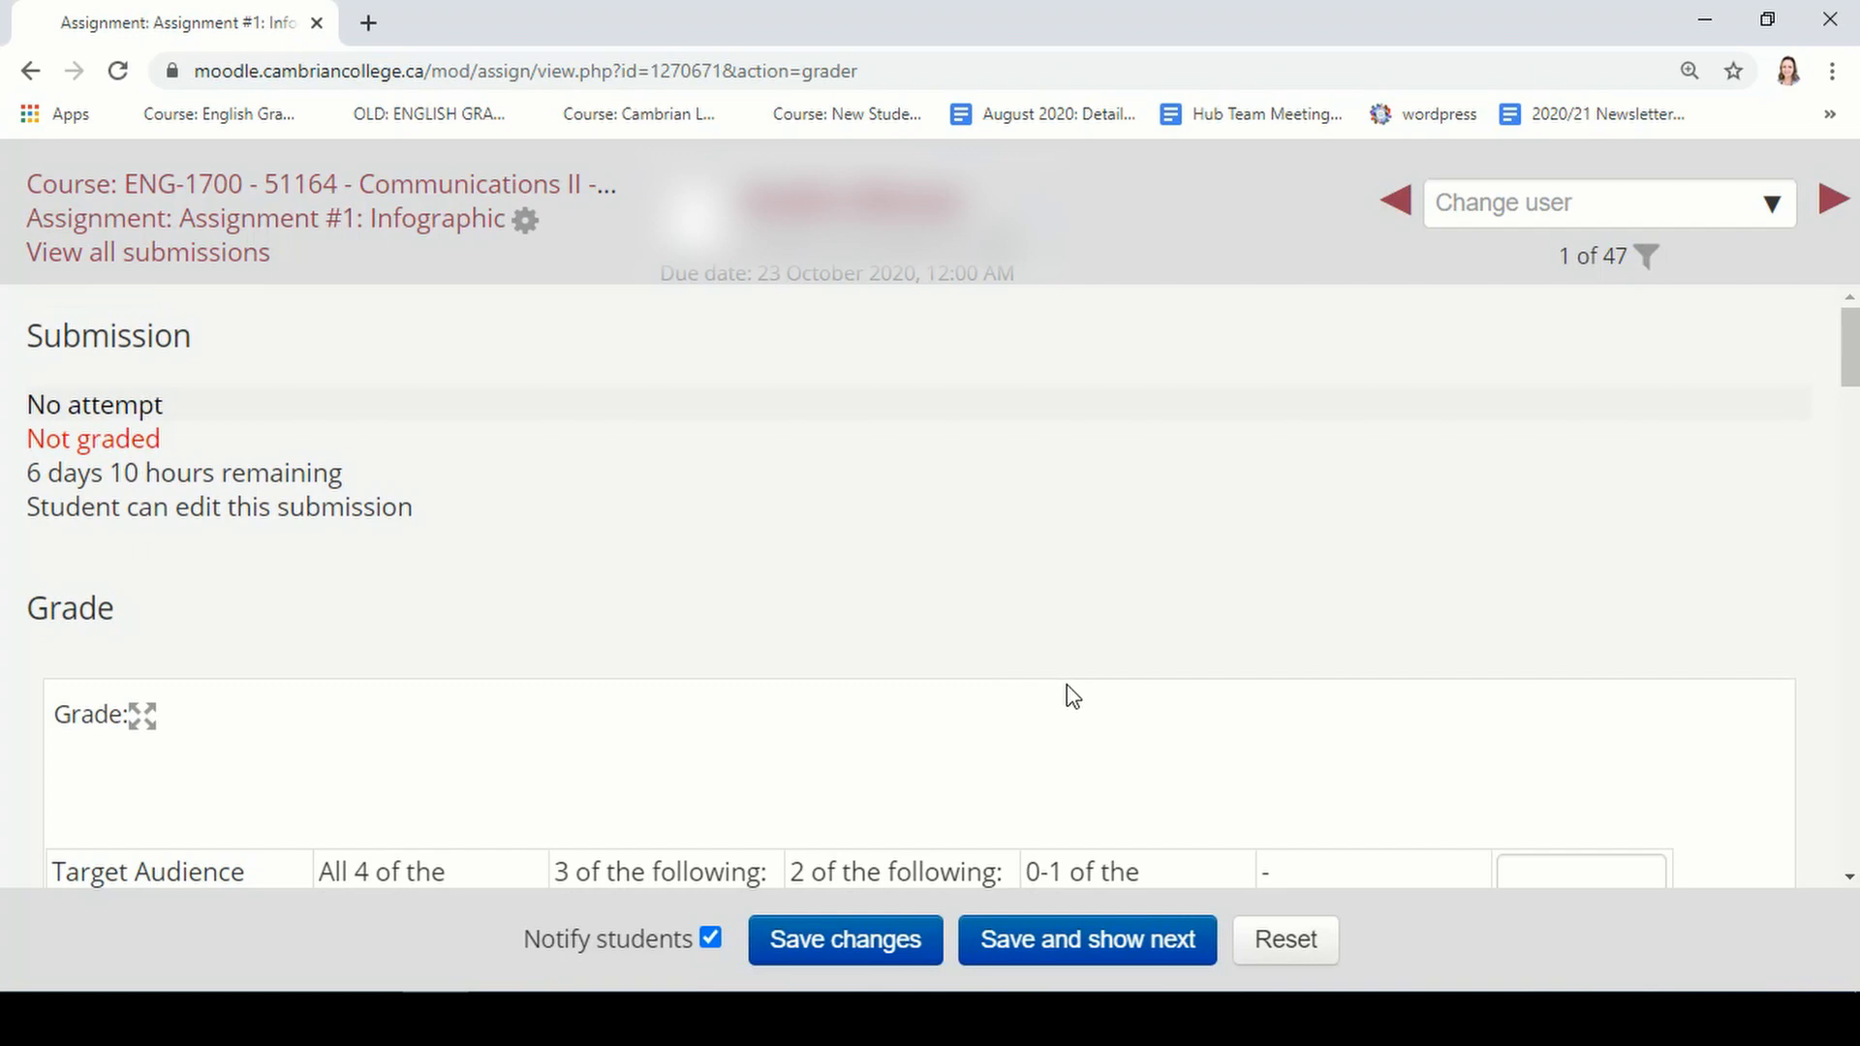
{"action": "scroll", "coordinate": [1072, 695], "scroll_direction": "down", "scroll_amount": 5}
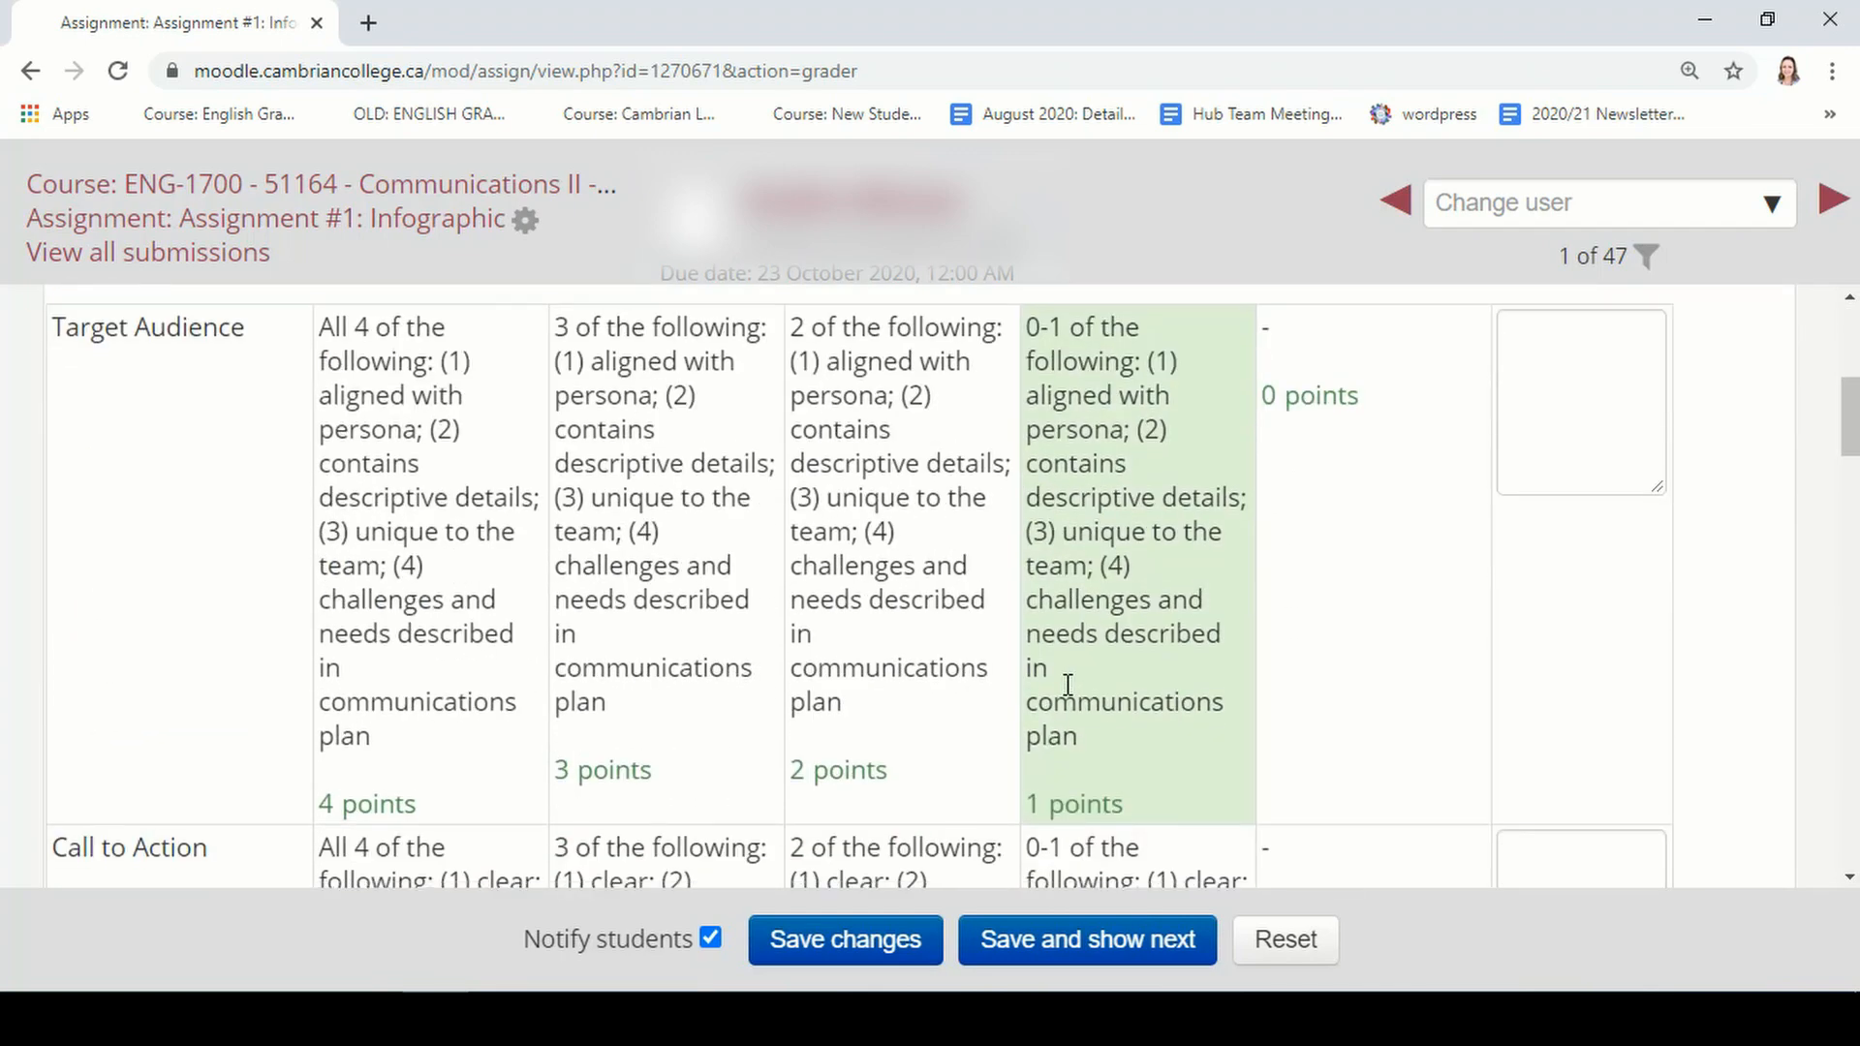
{"action": "left_click", "coordinate": [407, 473]}
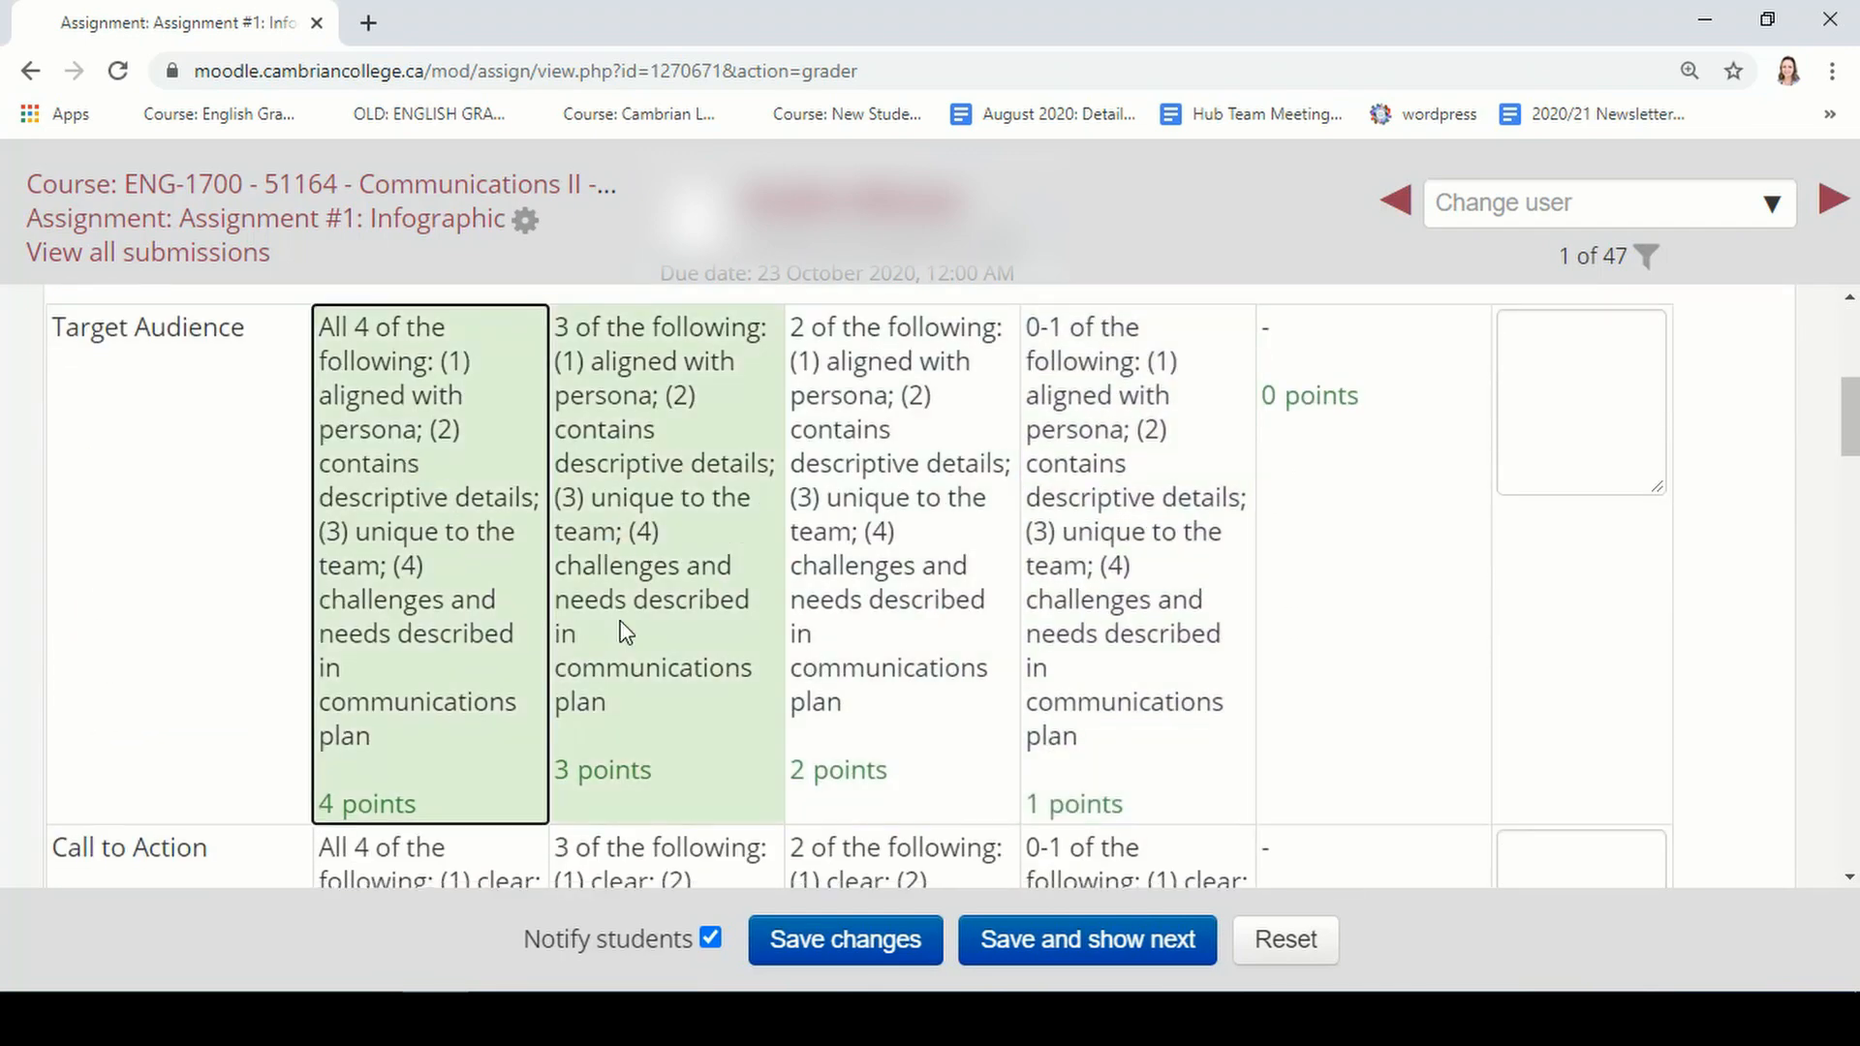
{"action": "scroll", "coordinate": [625, 632], "scroll_direction": "down", "scroll_amount": 3}
{"action": "left_click", "coordinate": [484, 684]}
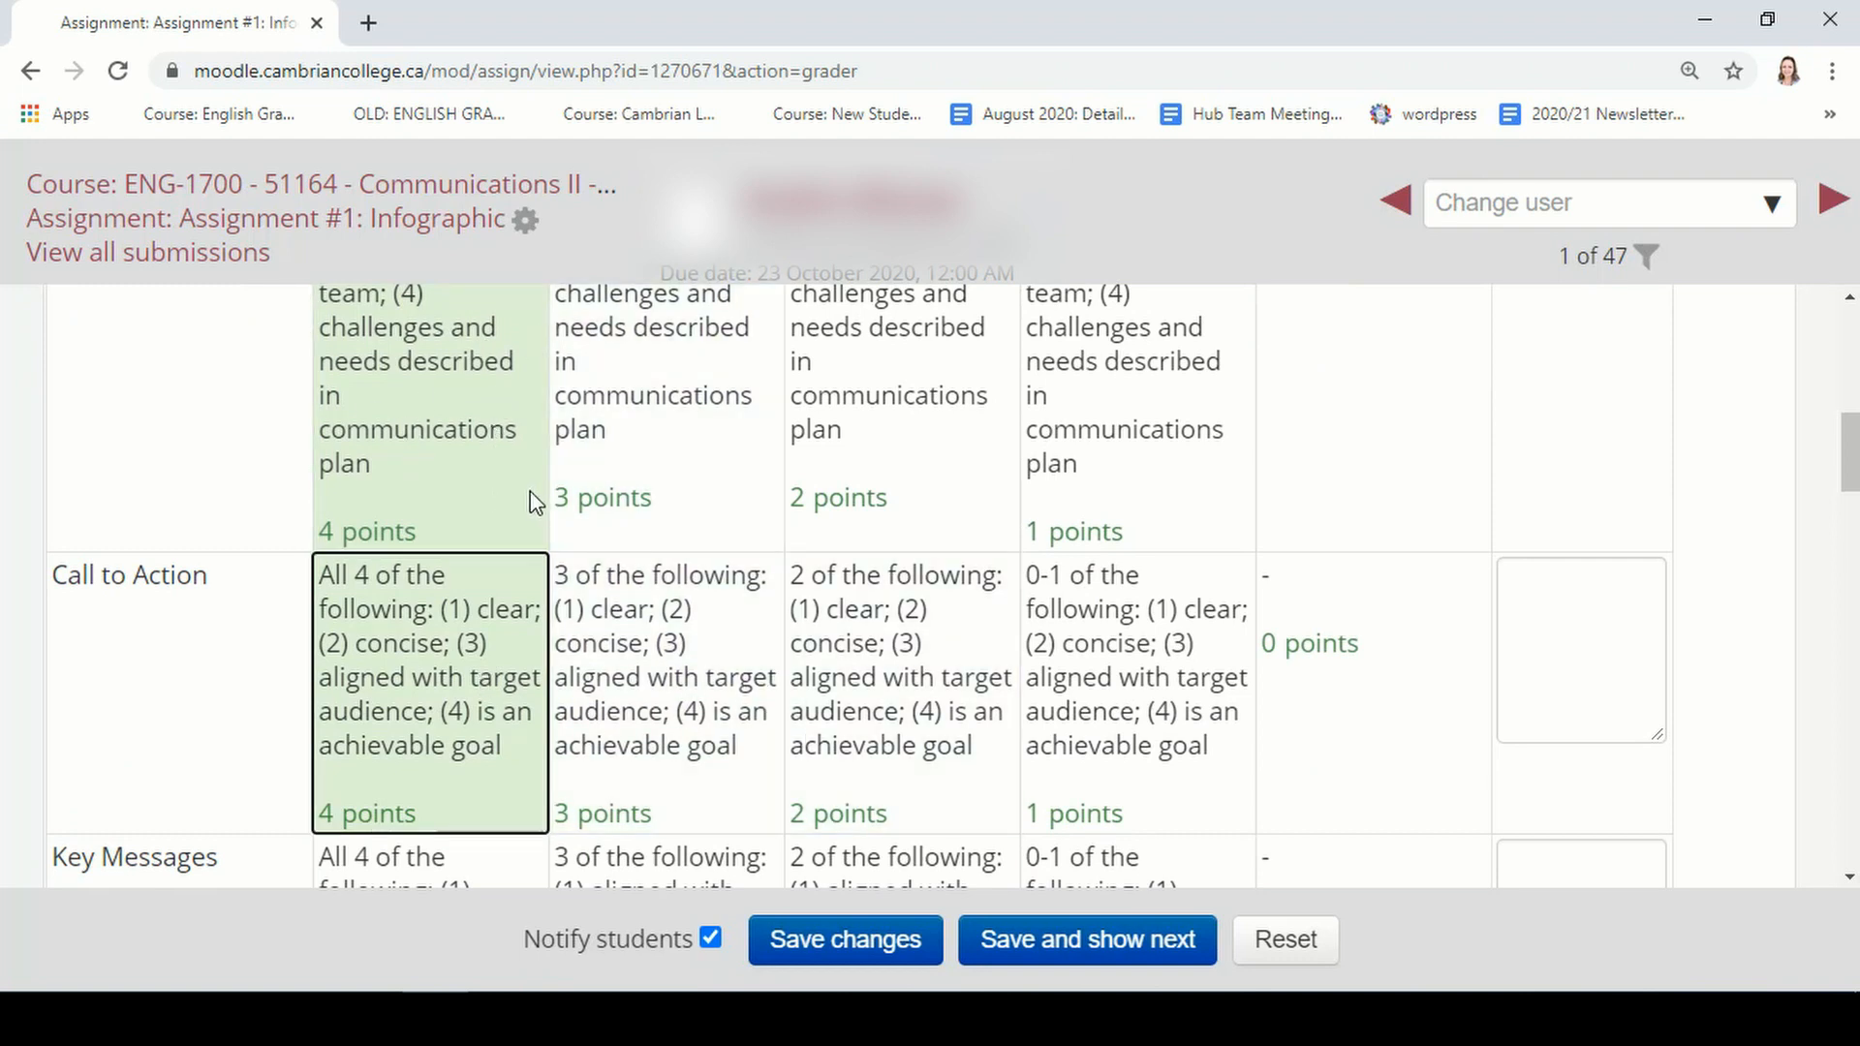
- Return to the Target Audience criterion and activate its empty remark box without entering a comment
{"action": "scroll", "coordinate": [531, 491], "scroll_direction": "down", "scroll_amount": 3}
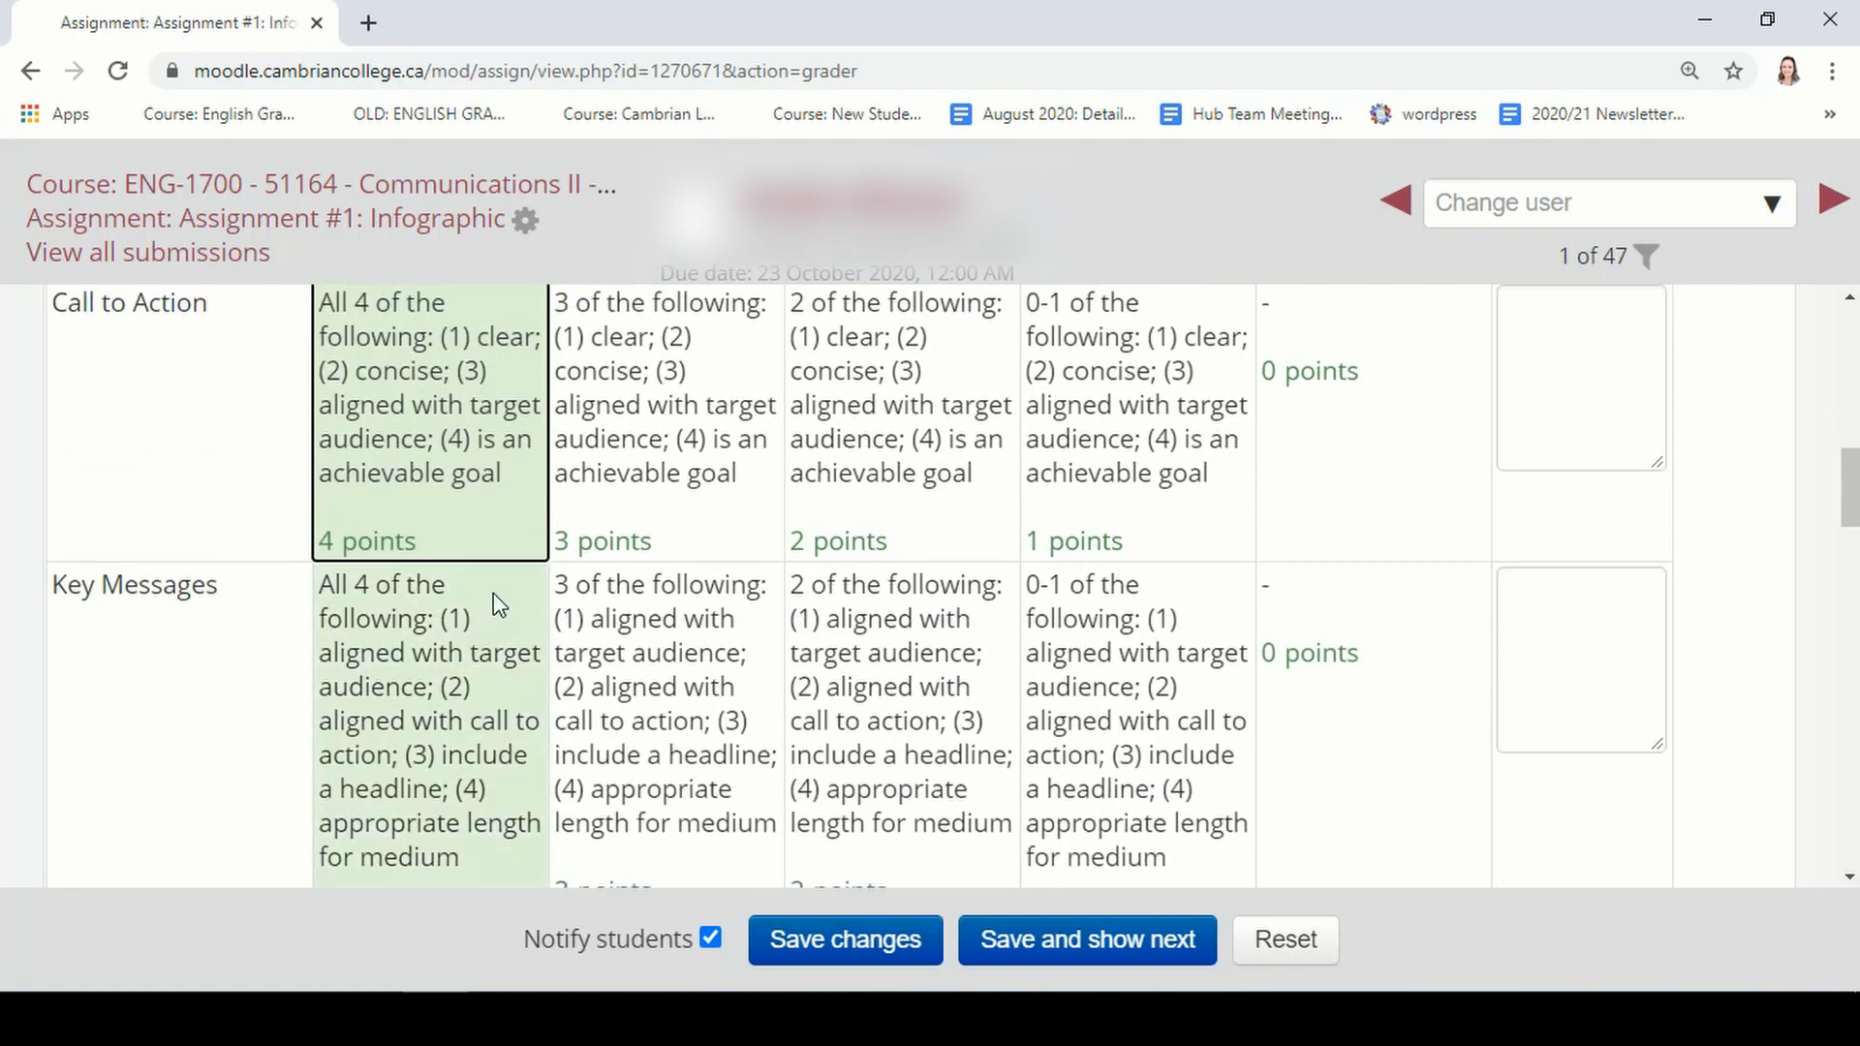
{"action": "scroll", "coordinate": [498, 605], "scroll_direction": "up", "scroll_amount": 5}
{"action": "scroll", "coordinate": [498, 596], "scroll_direction": "up", "scroll_amount": 1}
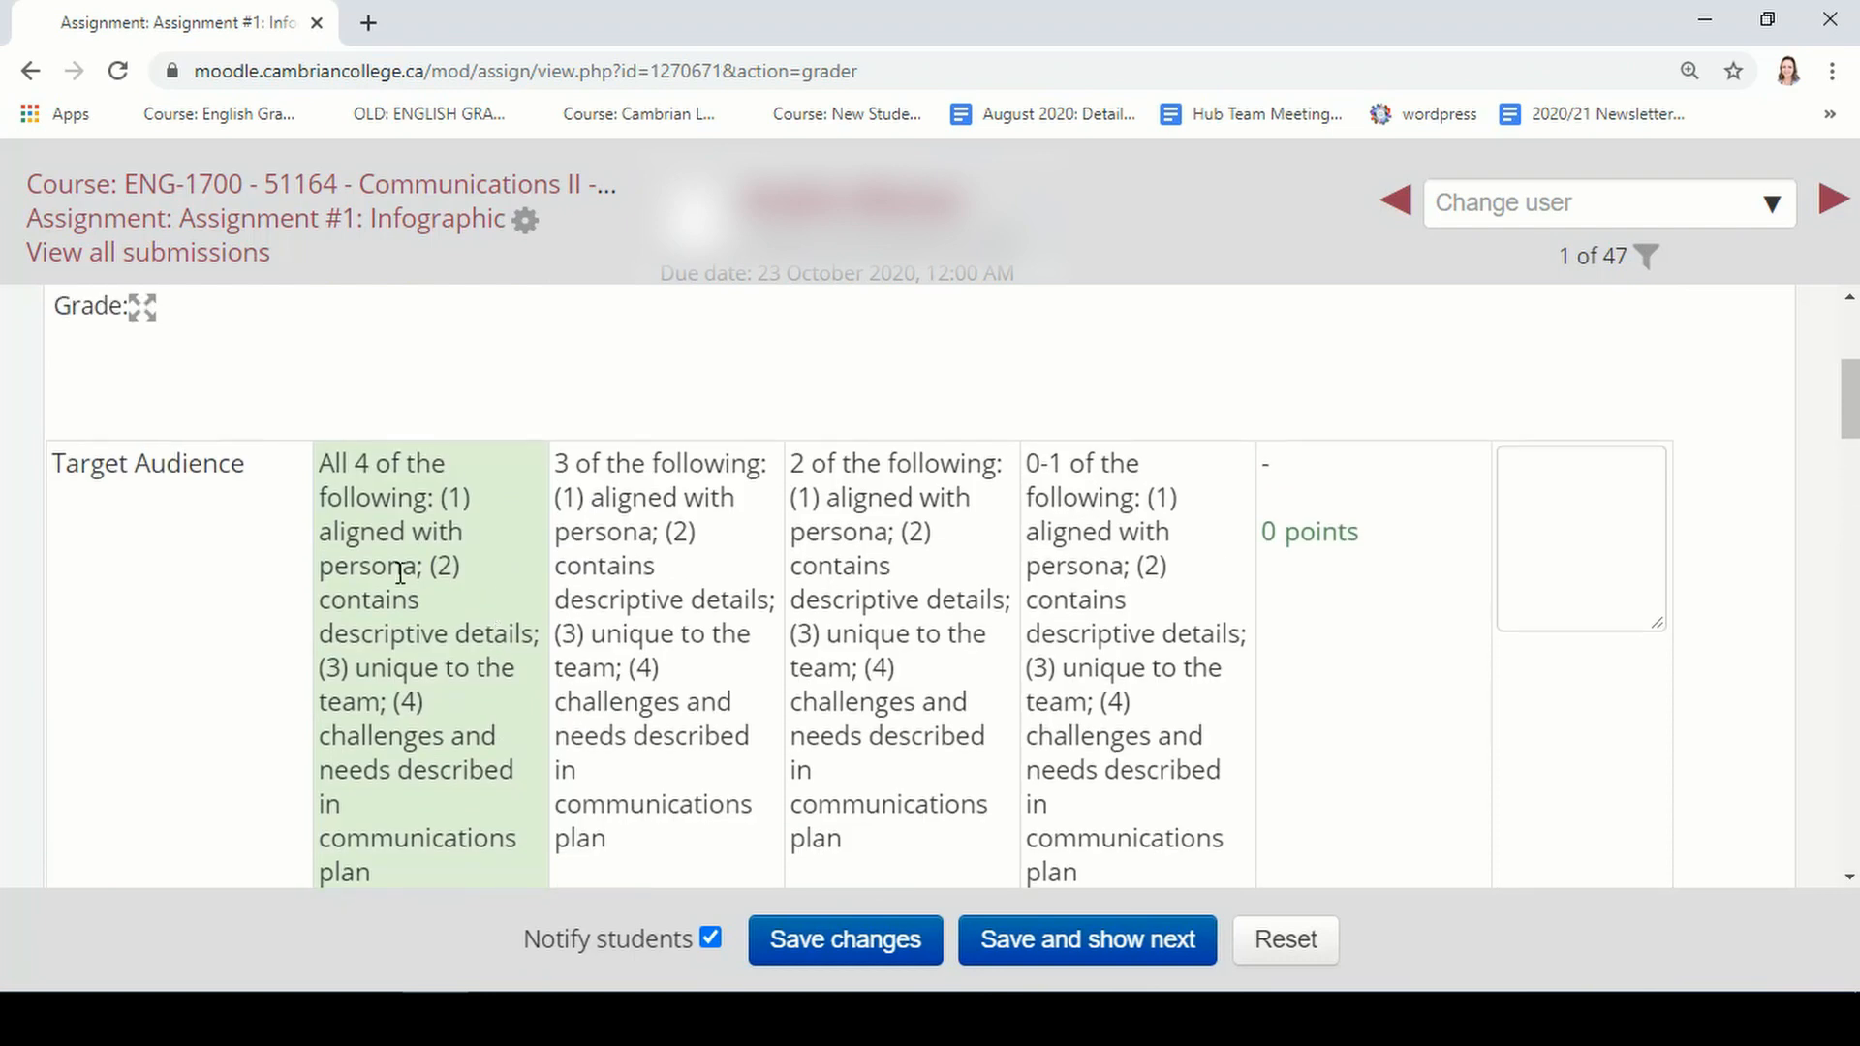
{"action": "left_click", "coordinate": [1609, 529]}
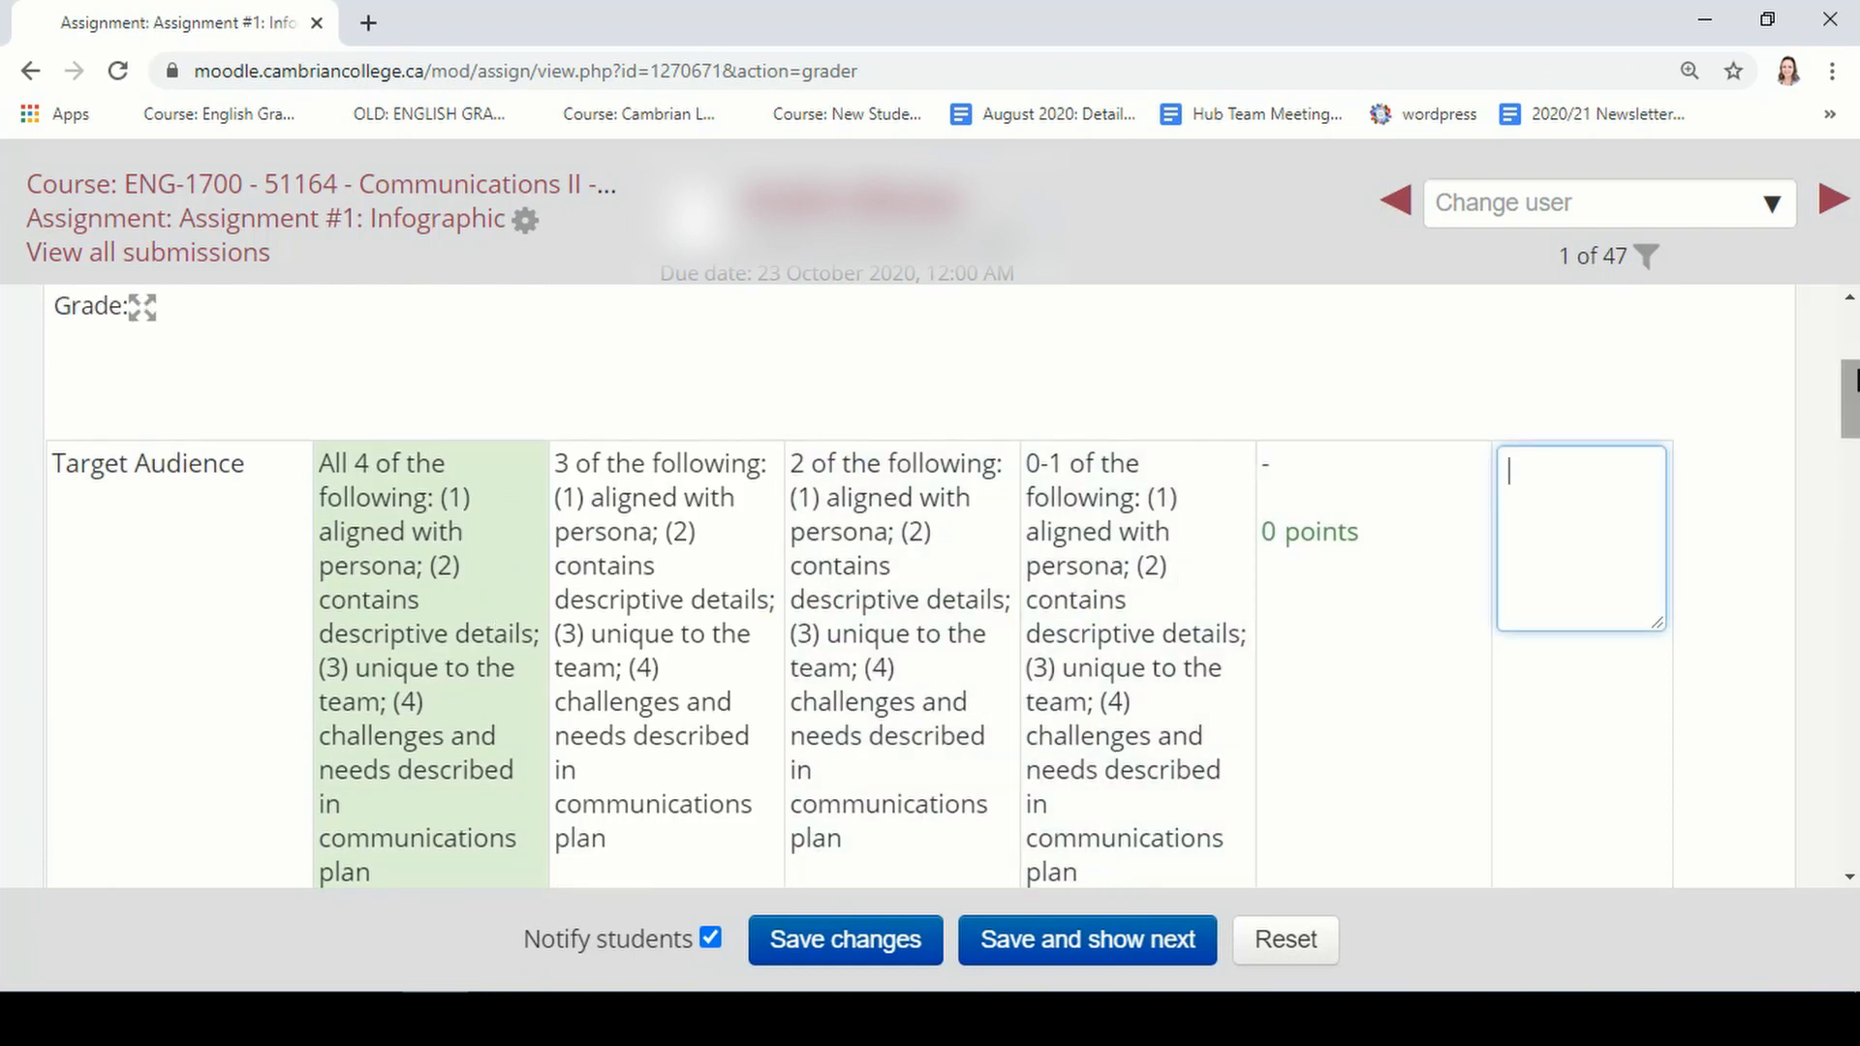
- Award the 4-point level for the Key Messages, Writing Style, Written Copy and Visuals criteria
{"action": "left_click_drag", "start_coordinate": [1849, 404], "coordinate": [1850, 522]}
{"action": "left_click", "coordinate": [470, 518]}
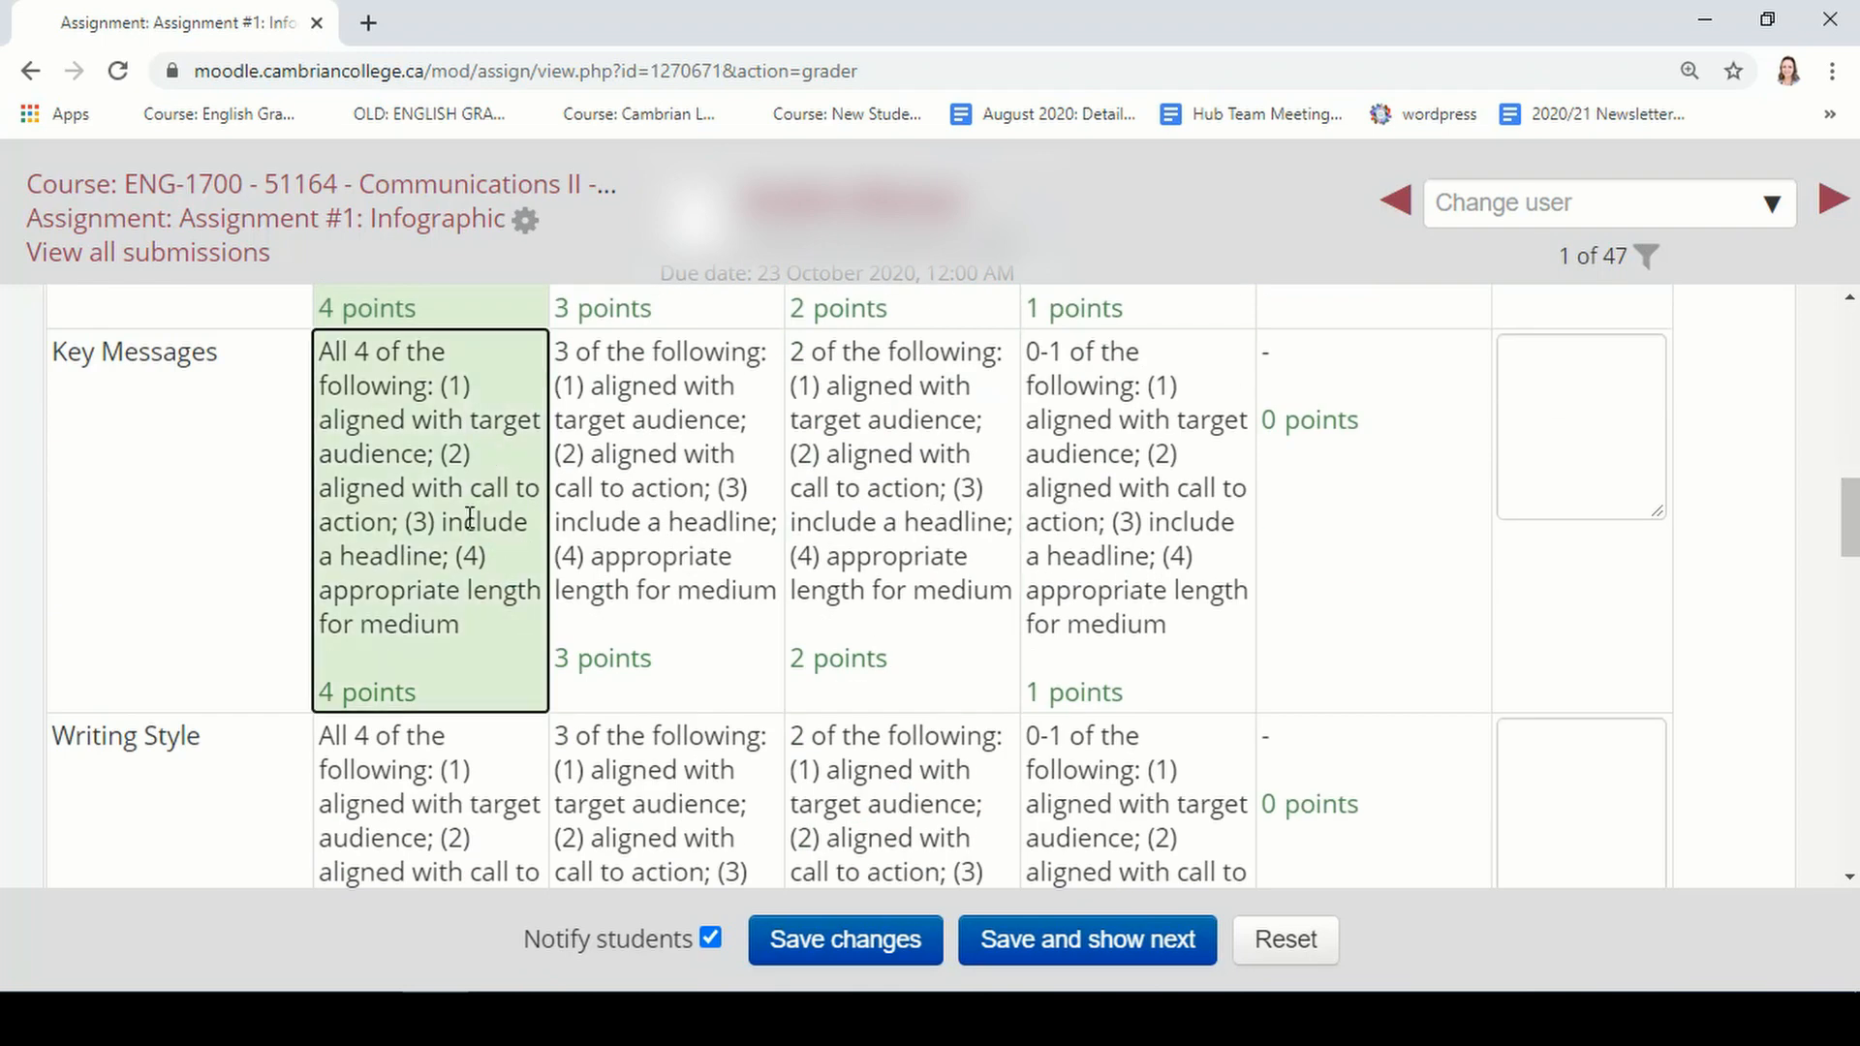
{"action": "left_click", "coordinate": [451, 785]}
{"action": "scroll", "coordinate": [451, 785], "scroll_direction": "down", "scroll_amount": 5}
{"action": "scroll", "coordinate": [441, 775], "scroll_direction": "down", "scroll_amount": 1}
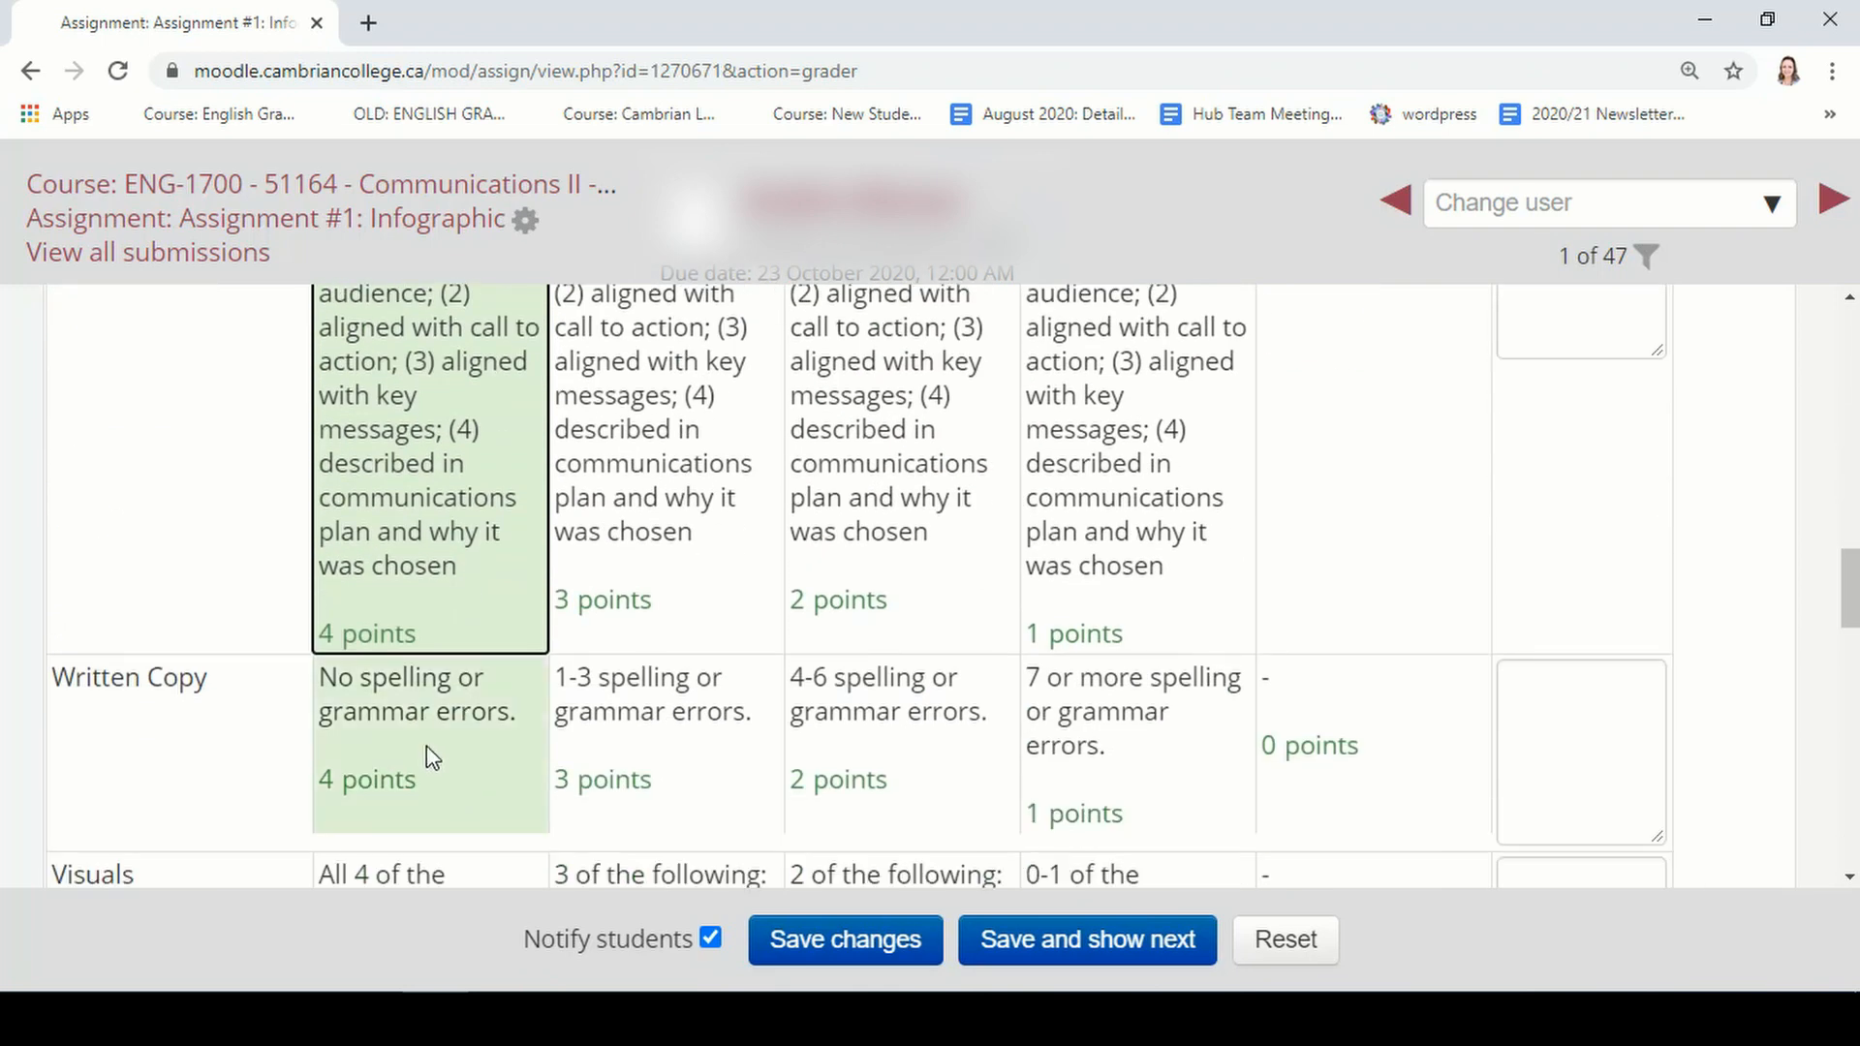
{"action": "left_click", "coordinate": [427, 756]}
{"action": "scroll", "coordinate": [427, 755], "scroll_direction": "down", "scroll_amount": 4}
{"action": "left_click", "coordinate": [403, 642]}
- Leave the overall feedback comments blank, save the student's grade with student notification enabled, acknowledge the confirmation, and review the graded rubric
{"action": "scroll", "coordinate": [403, 639], "scroll_direction": "down", "scroll_amount": 4}
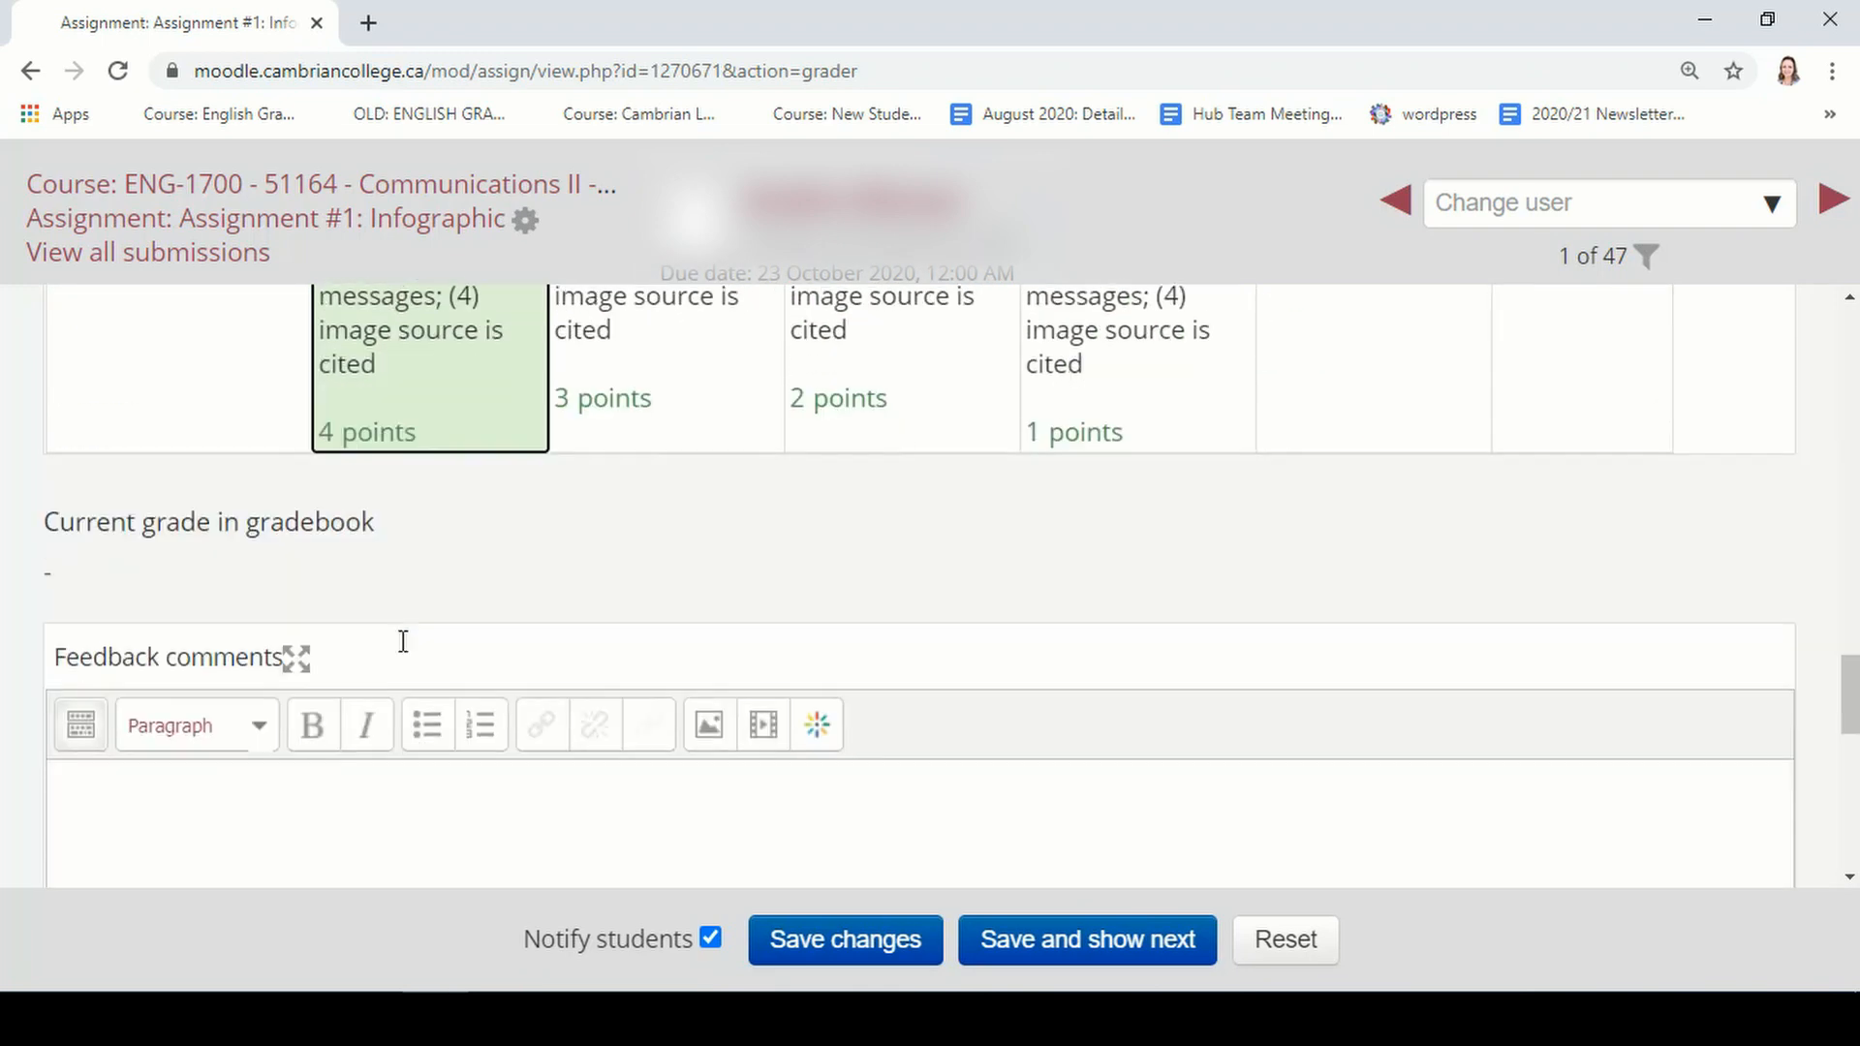
{"action": "scroll", "coordinate": [478, 672], "scroll_direction": "down", "scroll_amount": 1}
{"action": "left_click", "coordinate": [242, 678]}
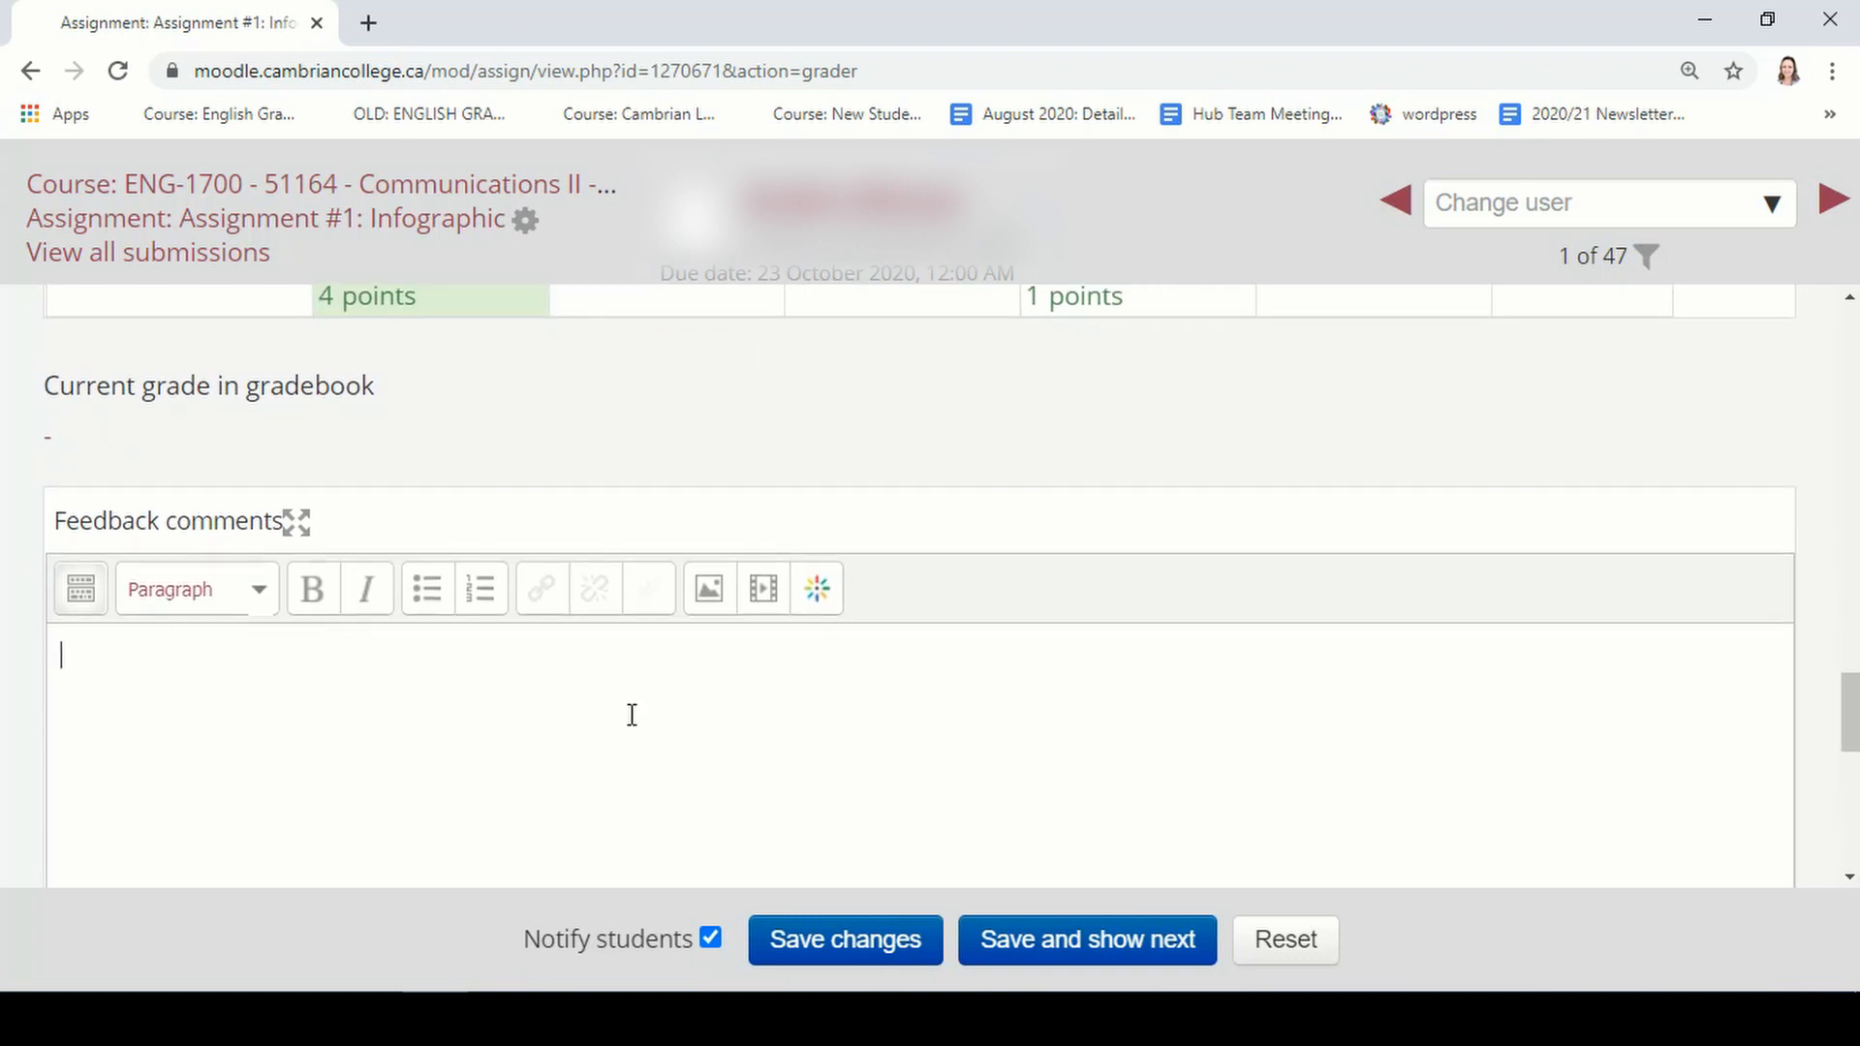
{"action": "scroll", "coordinate": [639, 715], "scroll_direction": "down", "scroll_amount": 3}
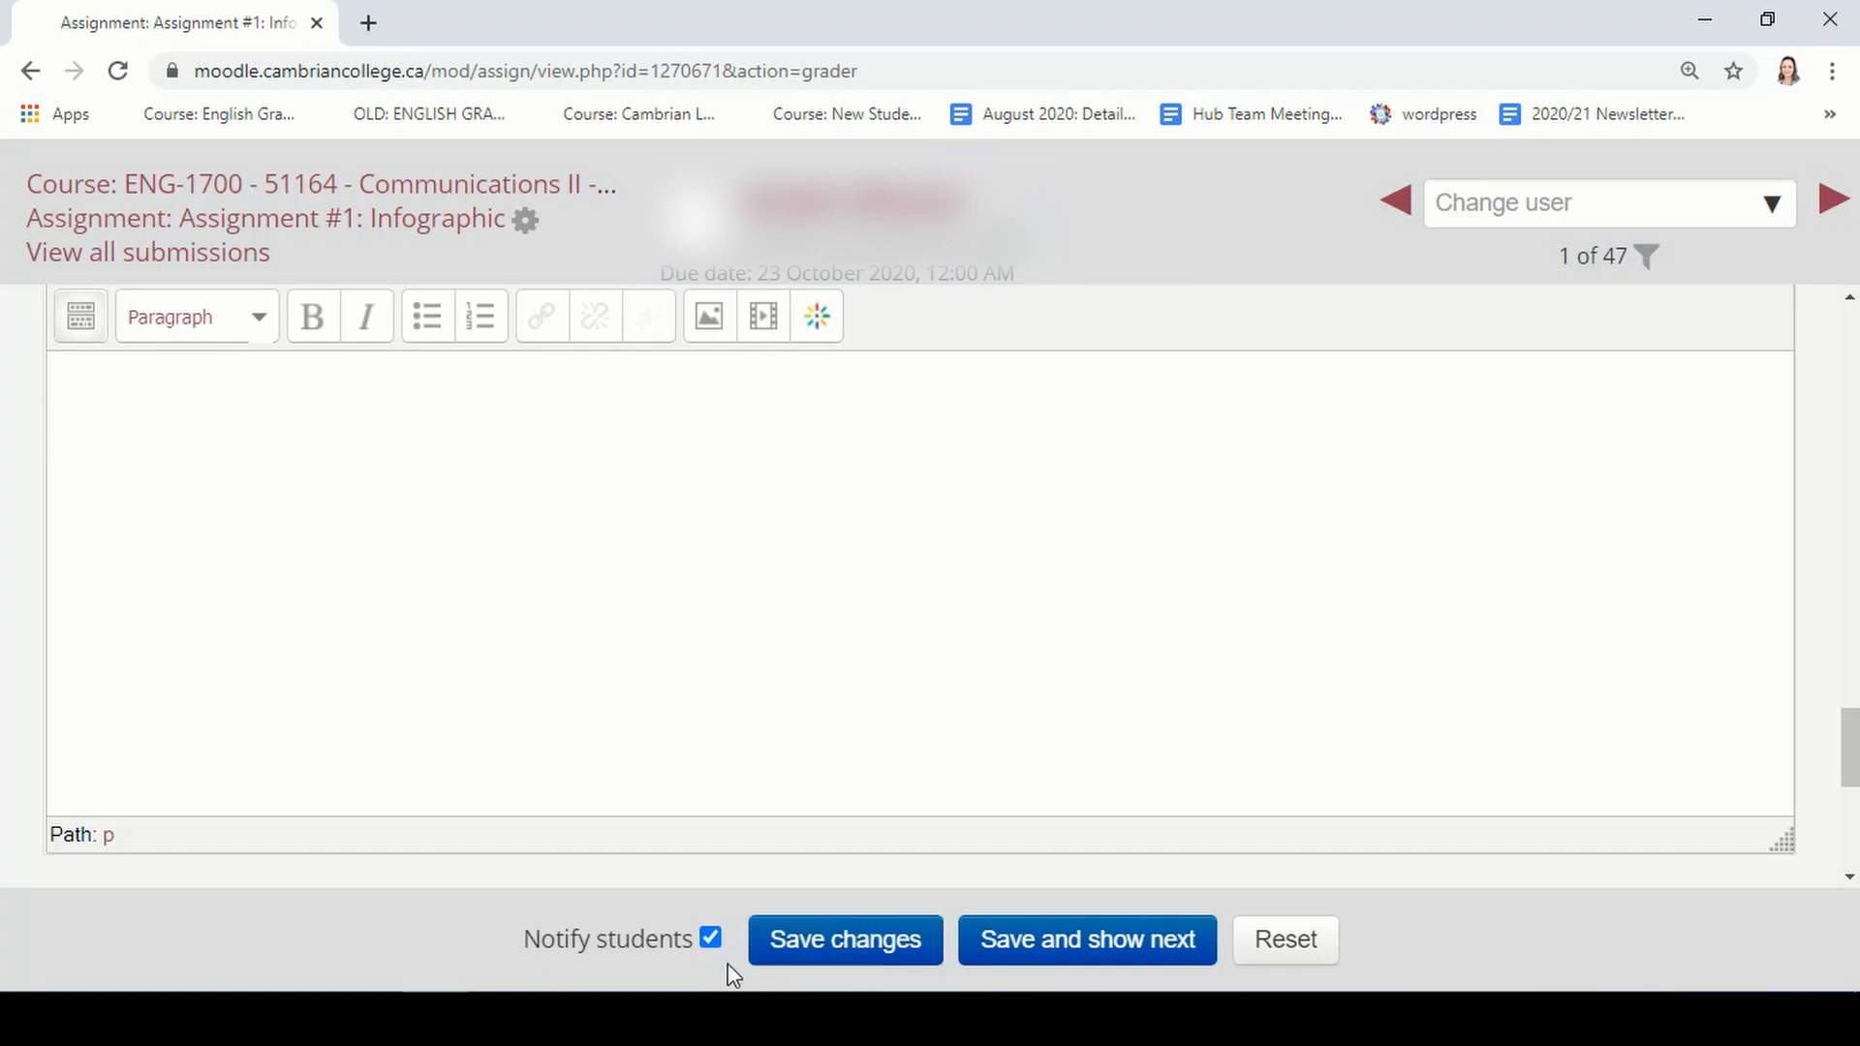
{"action": "left_click", "coordinate": [814, 964]}
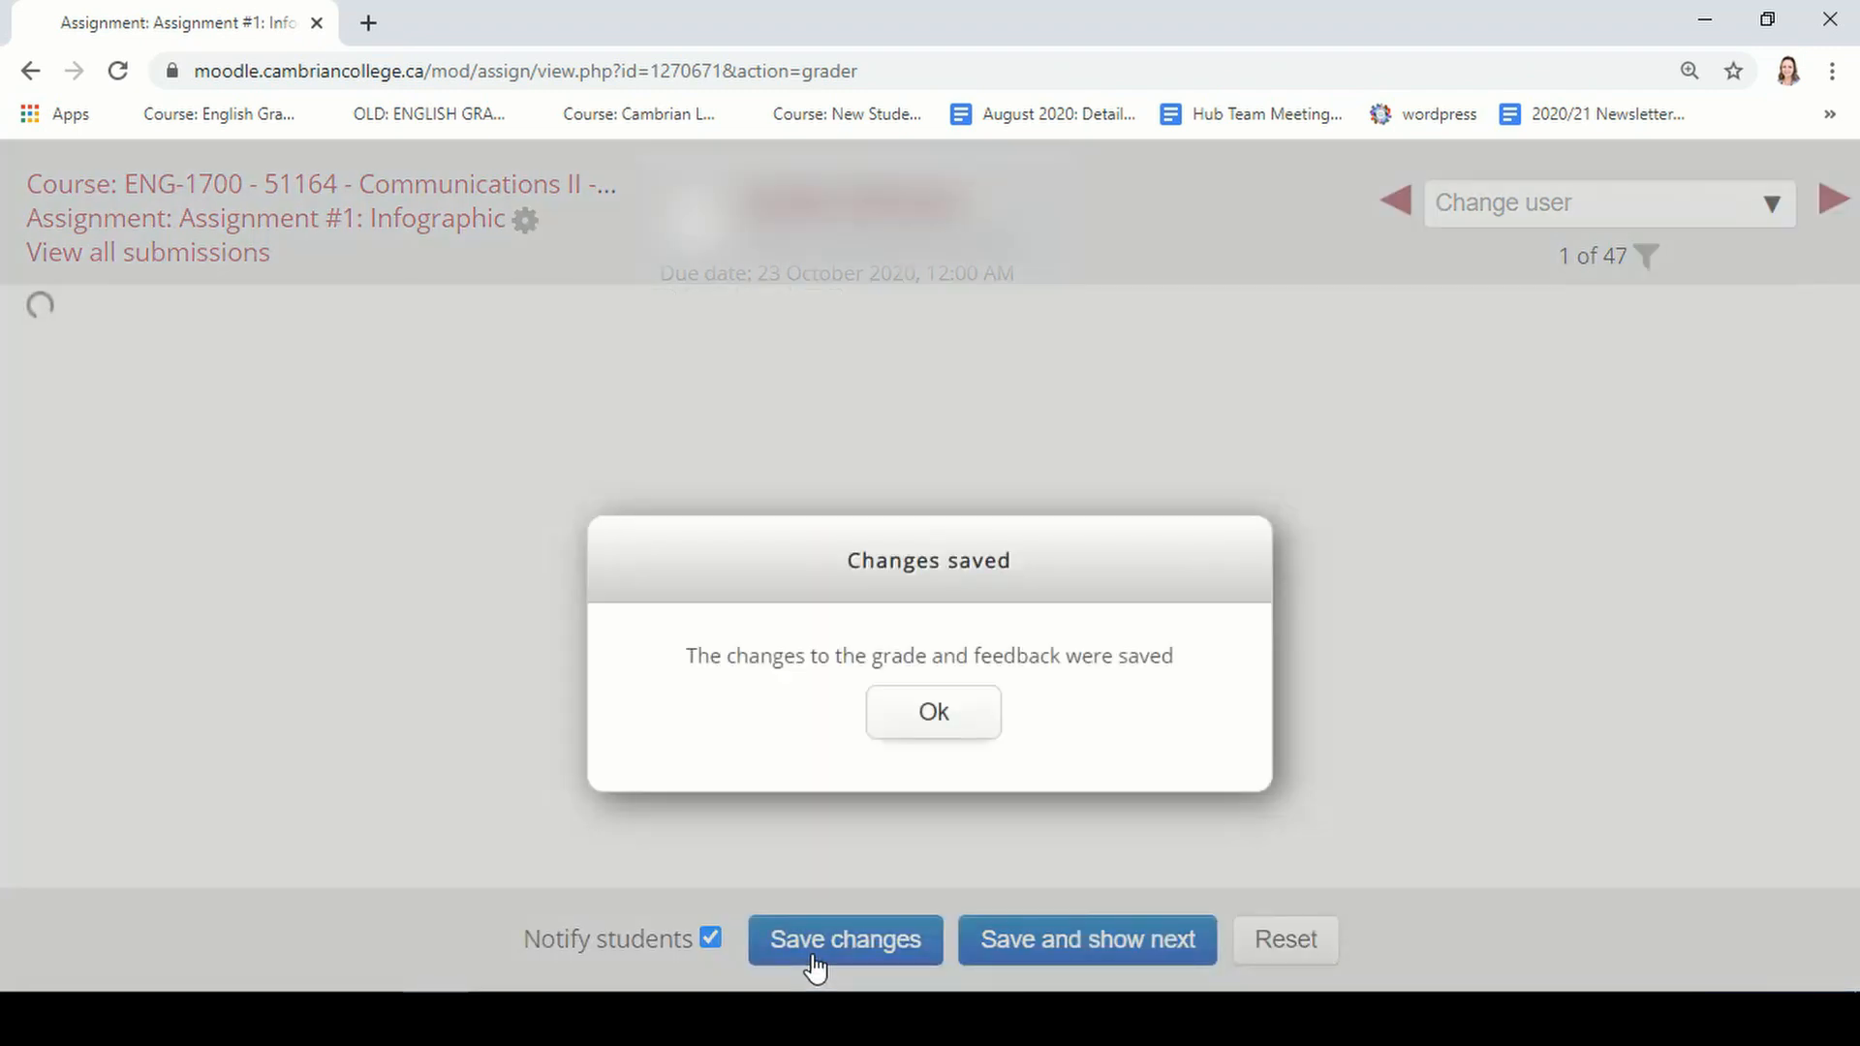
{"action": "left_click", "coordinate": [954, 732]}
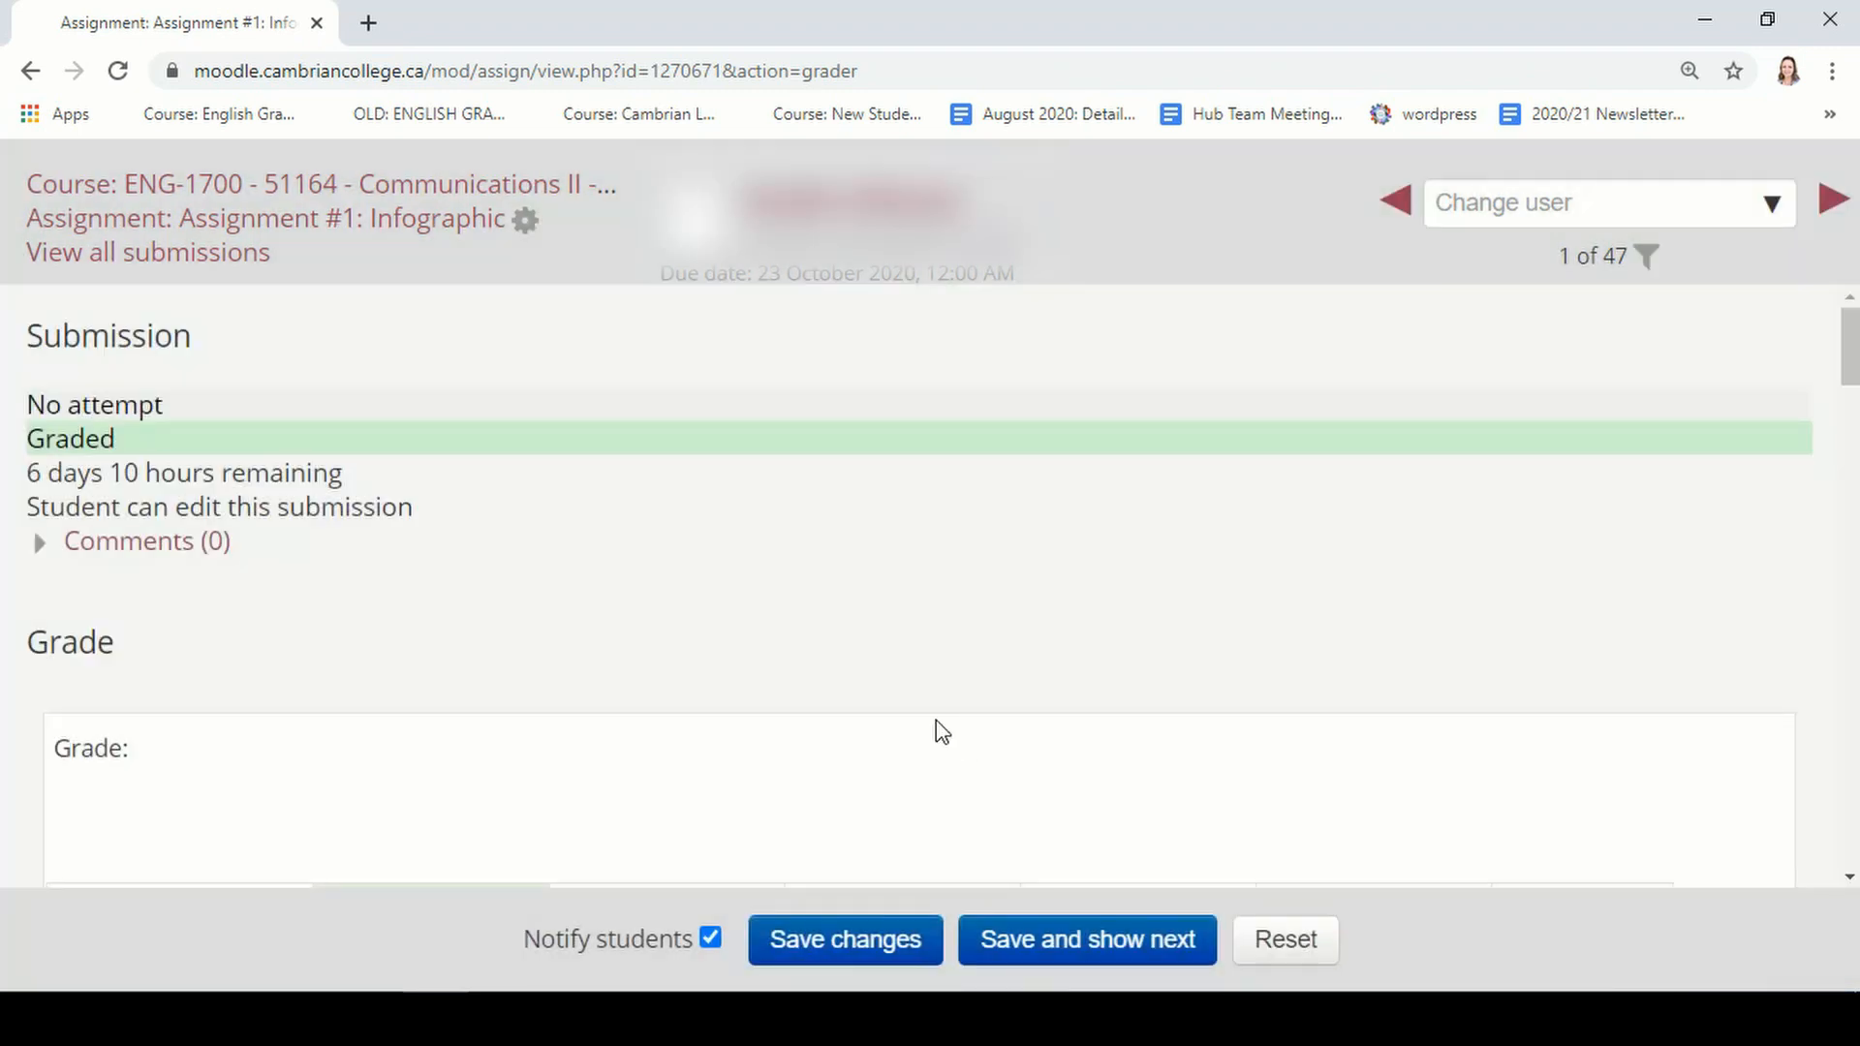
{"action": "scroll", "coordinate": [943, 733], "scroll_direction": "down", "scroll_amount": 8}
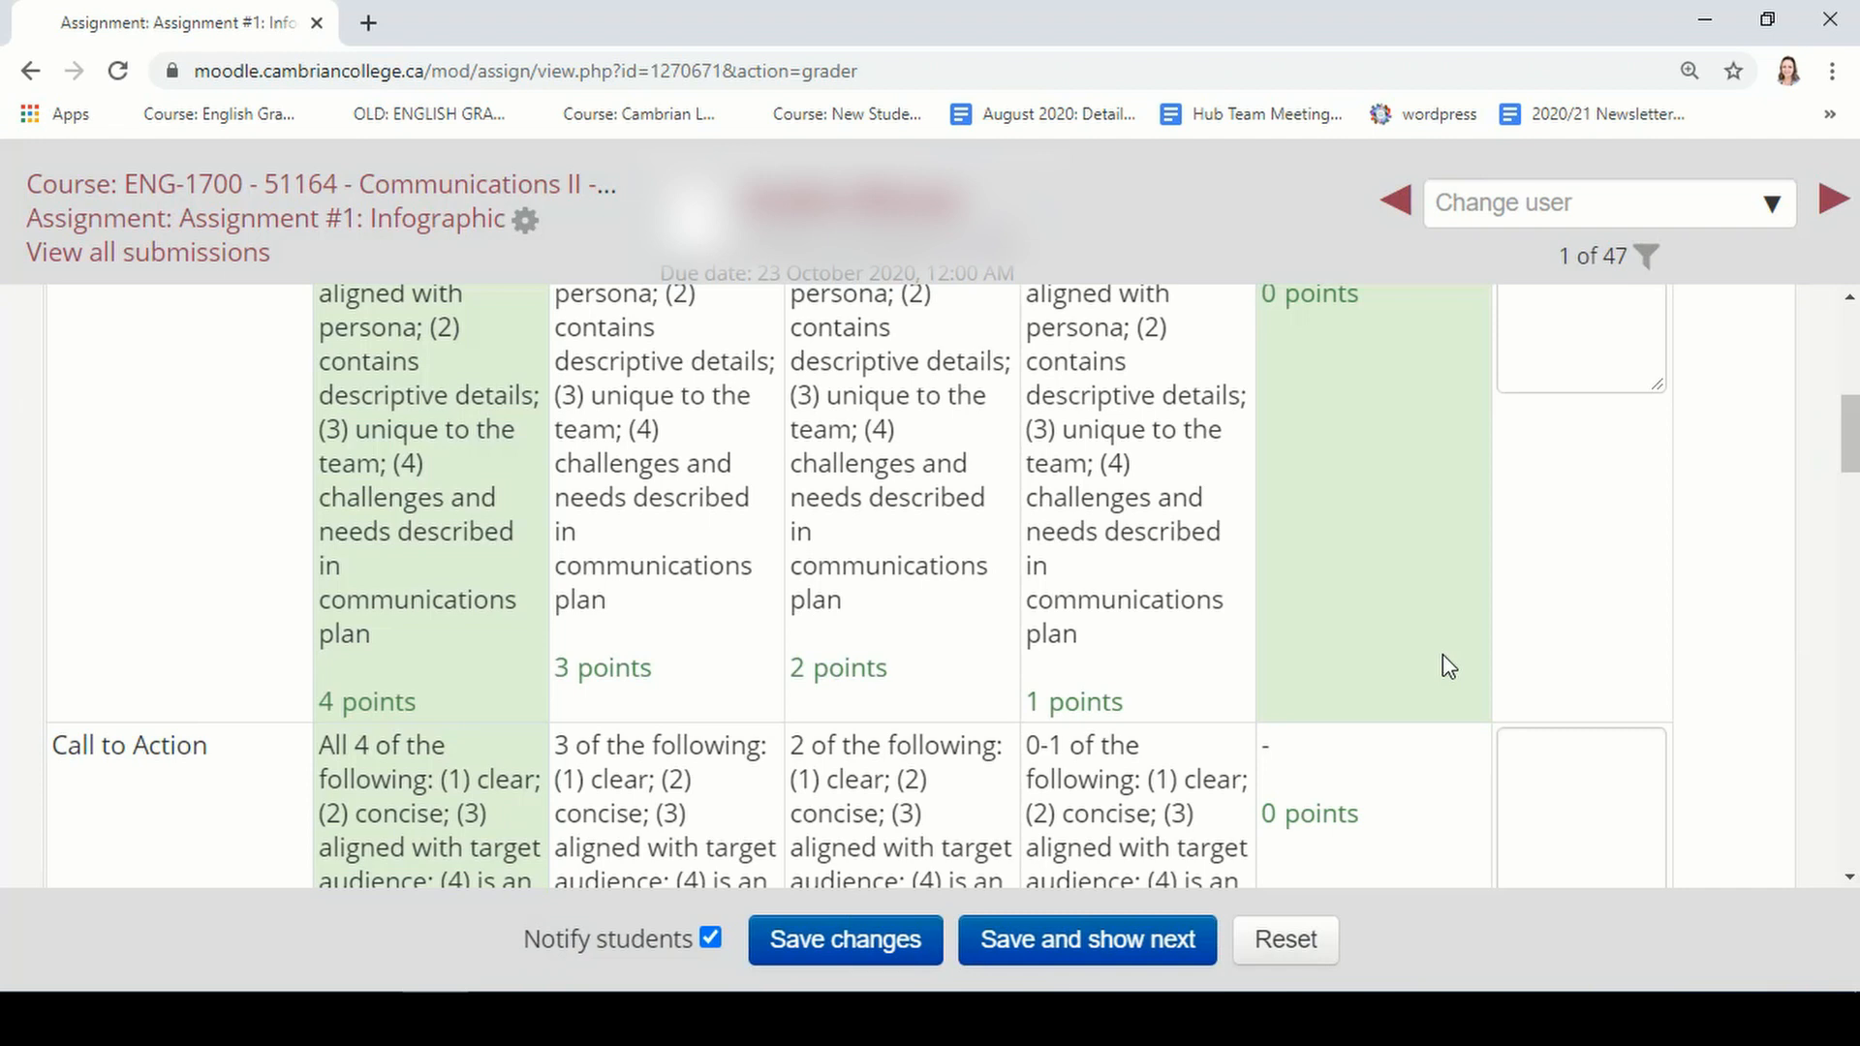